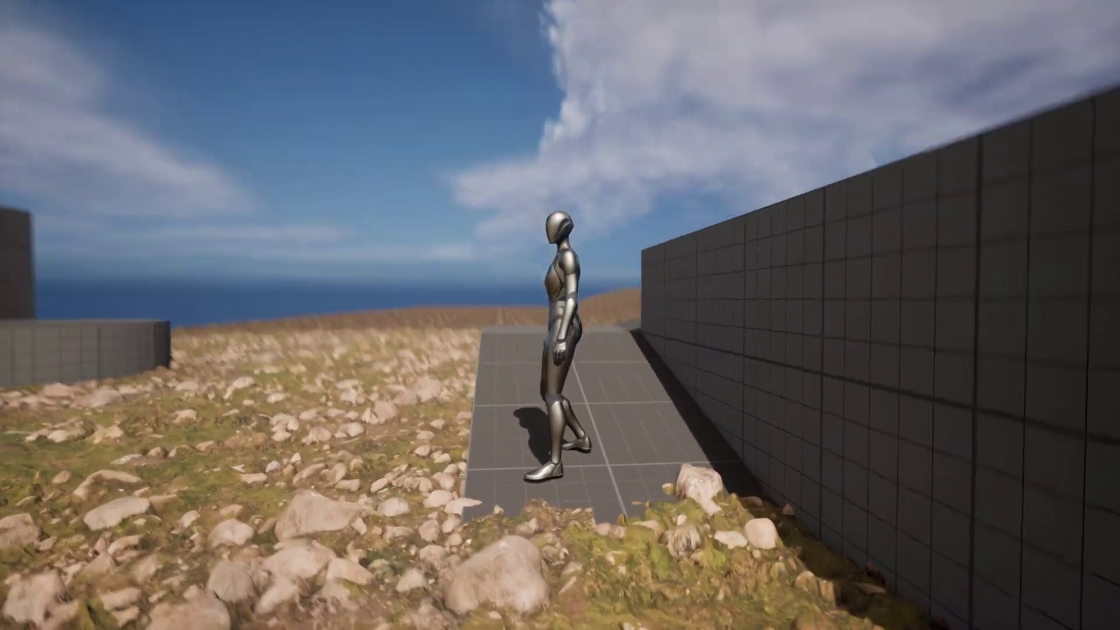
{"action": "key", "text": "Escape"}
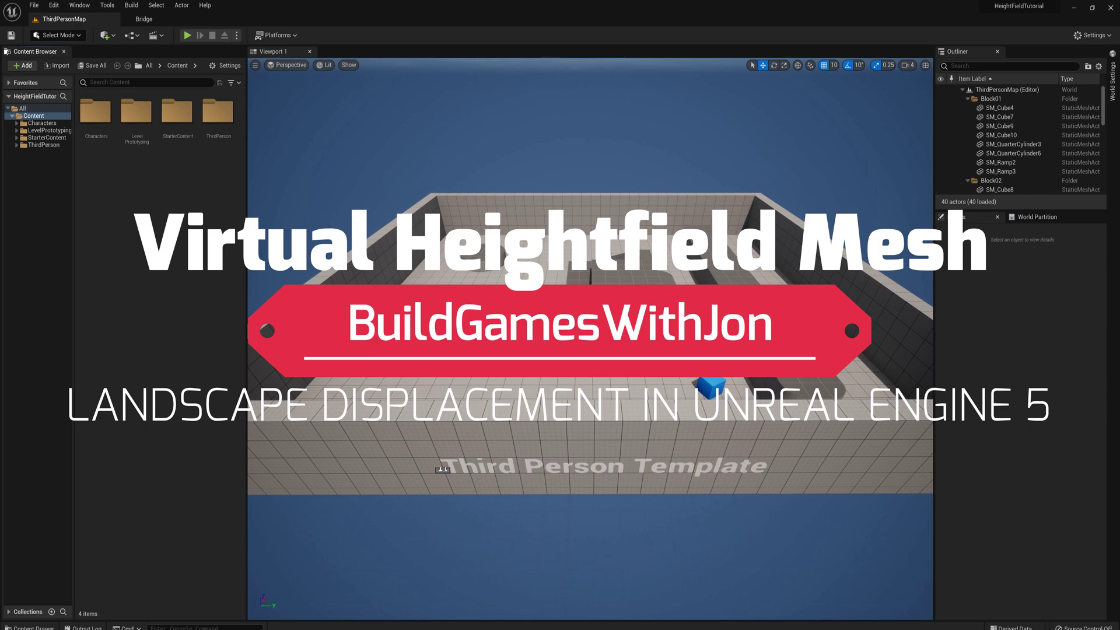
{"action": "left_click", "coordinate": [452, 327]}
{"action": "left_click", "coordinate": [453, 180]}
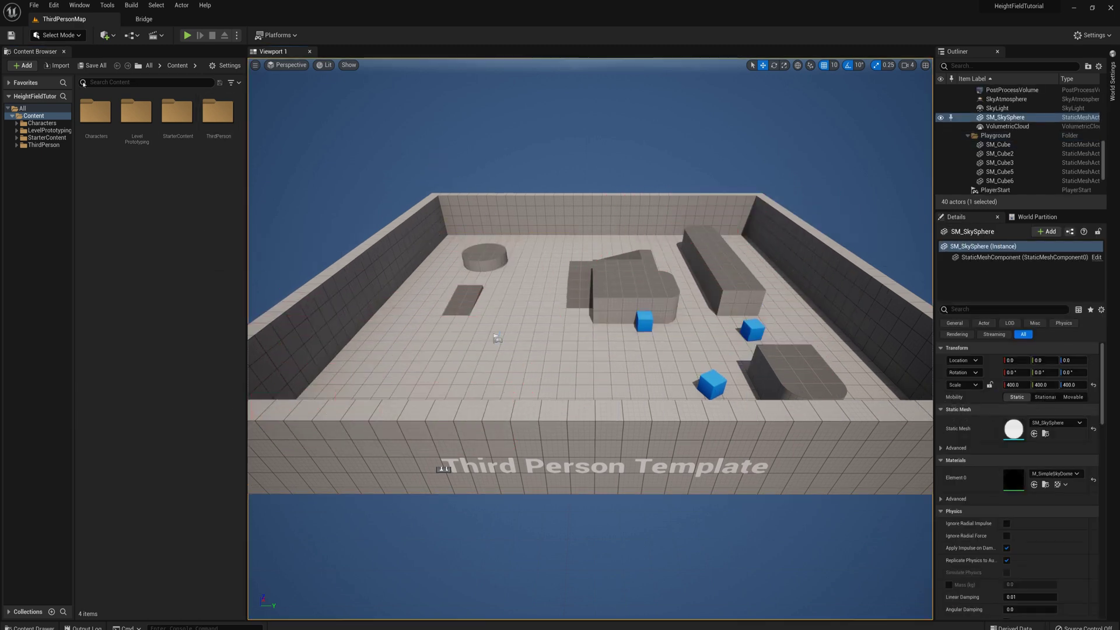
Create a new landscape in Landscape mode with a section size of 15×15 quads
{"action": "left_click", "coordinate": [61, 35]}
{"action": "left_click", "coordinate": [61, 61]}
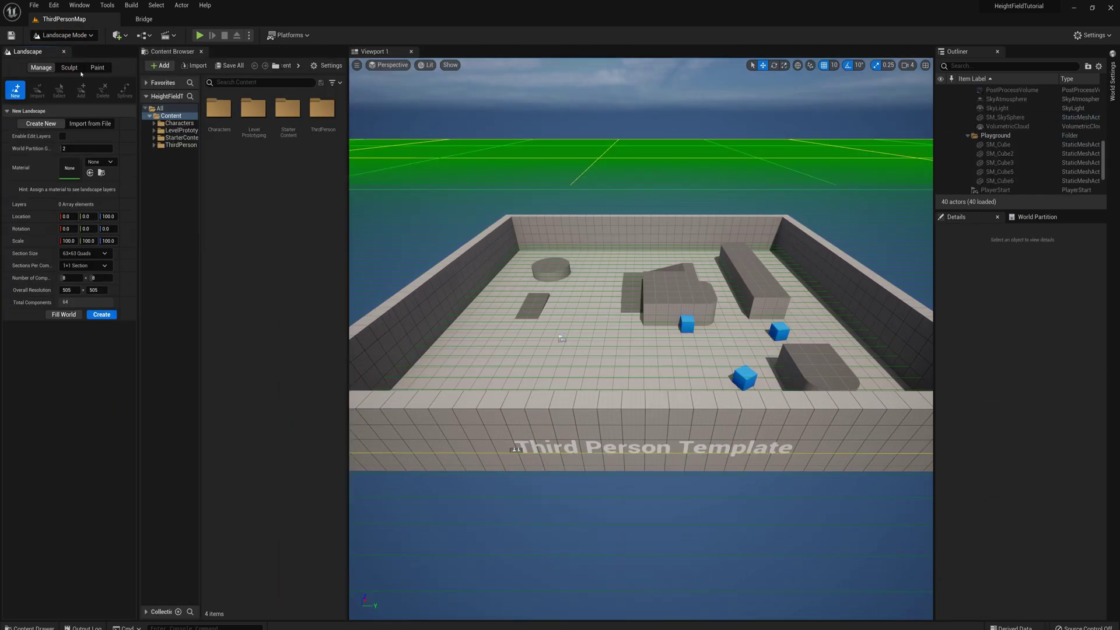
{"action": "left_click", "coordinate": [77, 254]}
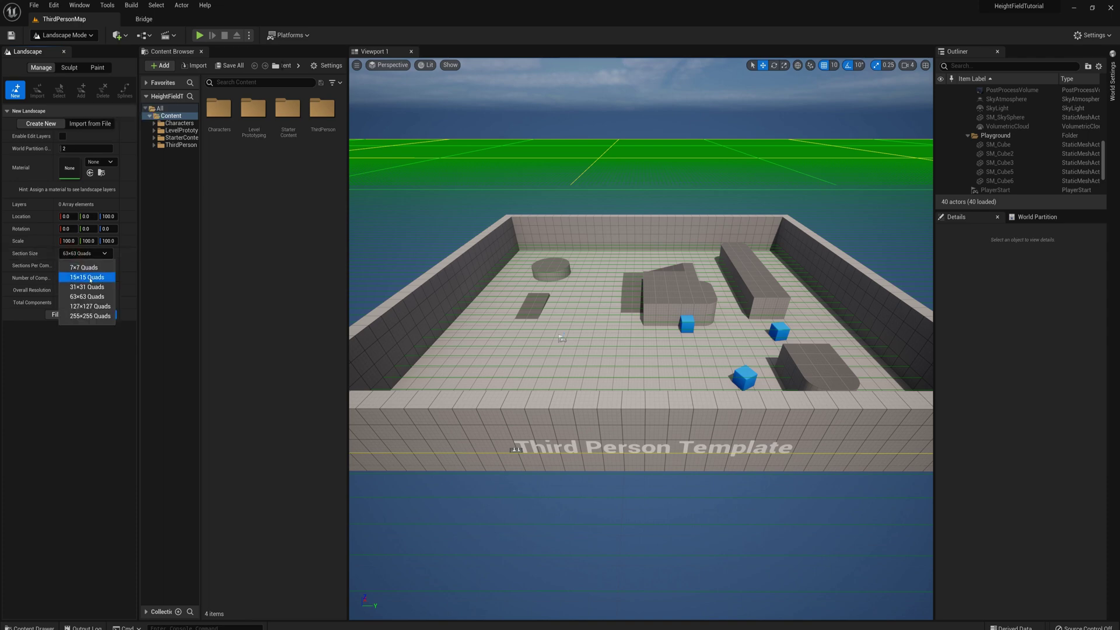
{"action": "left_click", "coordinate": [87, 277]}
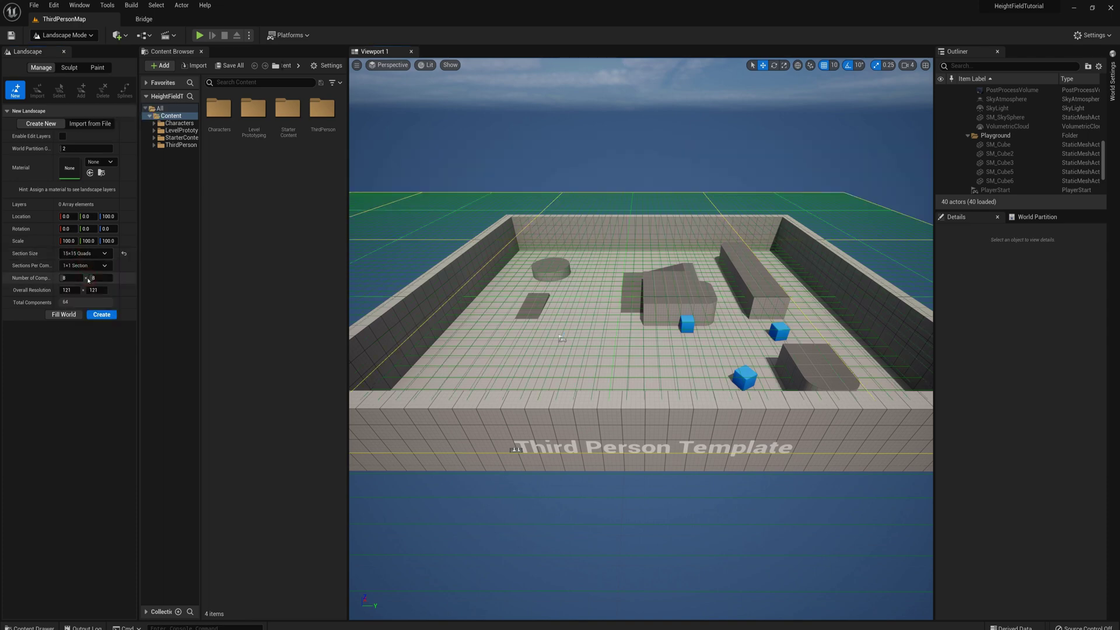
{"action": "left_click", "coordinate": [100, 315]}
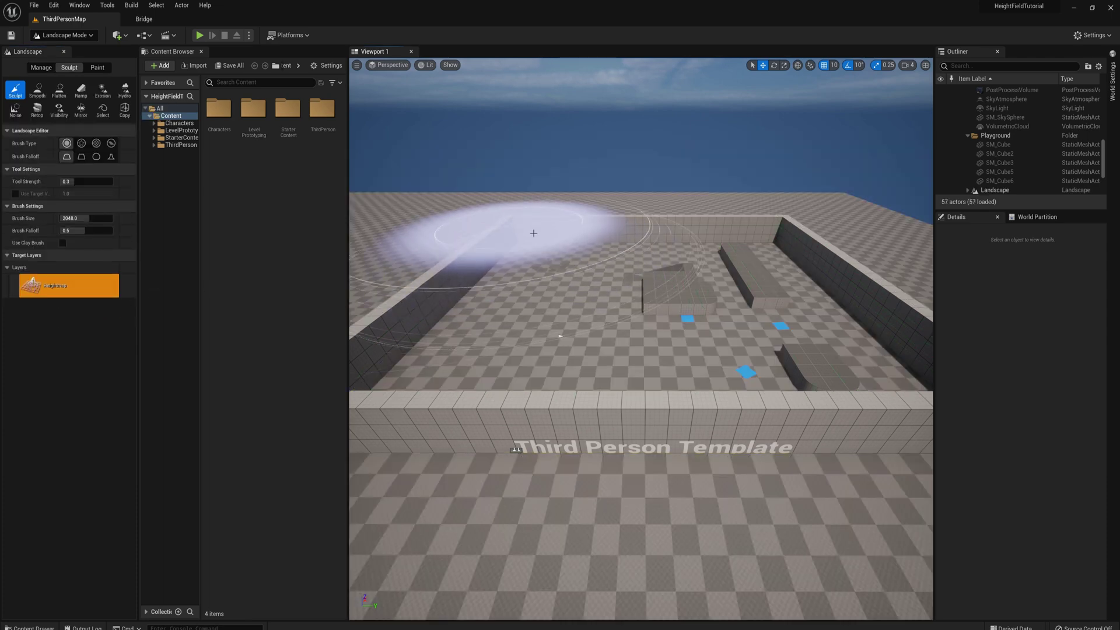
Sculpt hills in front of and around the walled arena, setting the brush size to about 1092, and return to Select mode
{"action": "scroll", "coordinate": [467, 263], "scroll_direction": "down", "scroll_amount": 8}
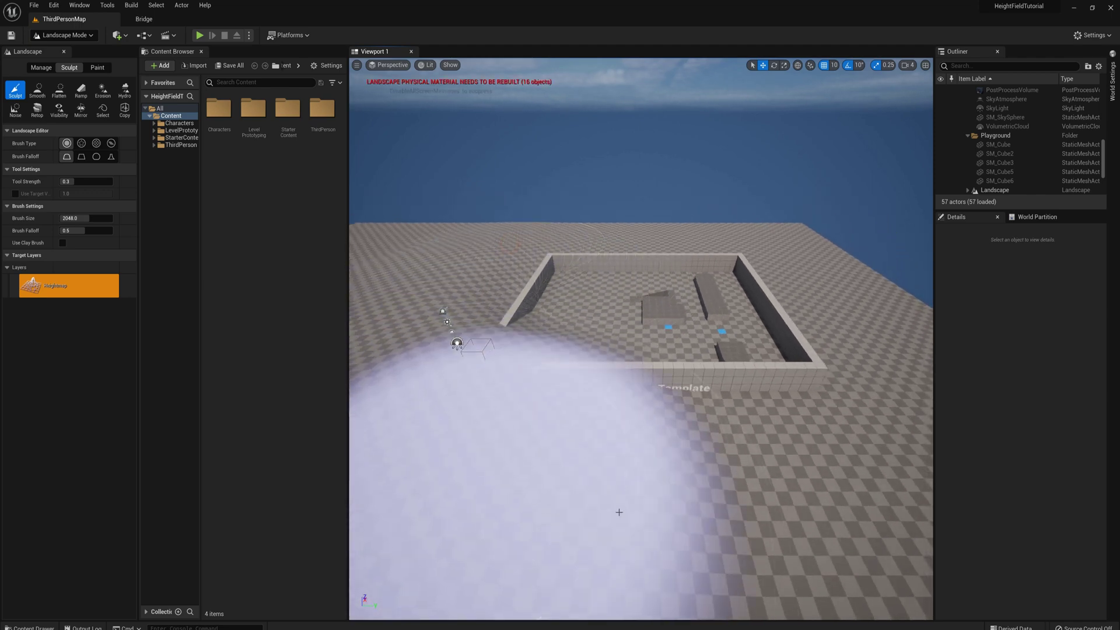
{"action": "left_click", "coordinate": [665, 501]}
{"action": "left_click_drag", "start_coordinate": [84, 216], "coordinate": [73, 218]}
{"action": "mouse_move", "coordinate": [494, 335]}
{"action": "left_mouse_down"}
{"action": "mouse_move", "coordinate": [445, 306]}
{"action": "mouse_move", "coordinate": [522, 228]}
{"action": "left_mouse_up"}
{"action": "mouse_move", "coordinate": [632, 230]}
{"action": "left_mouse_down"}
{"action": "mouse_move", "coordinate": [796, 320]}
{"action": "mouse_move", "coordinate": [863, 296]}
{"action": "left_mouse_up"}
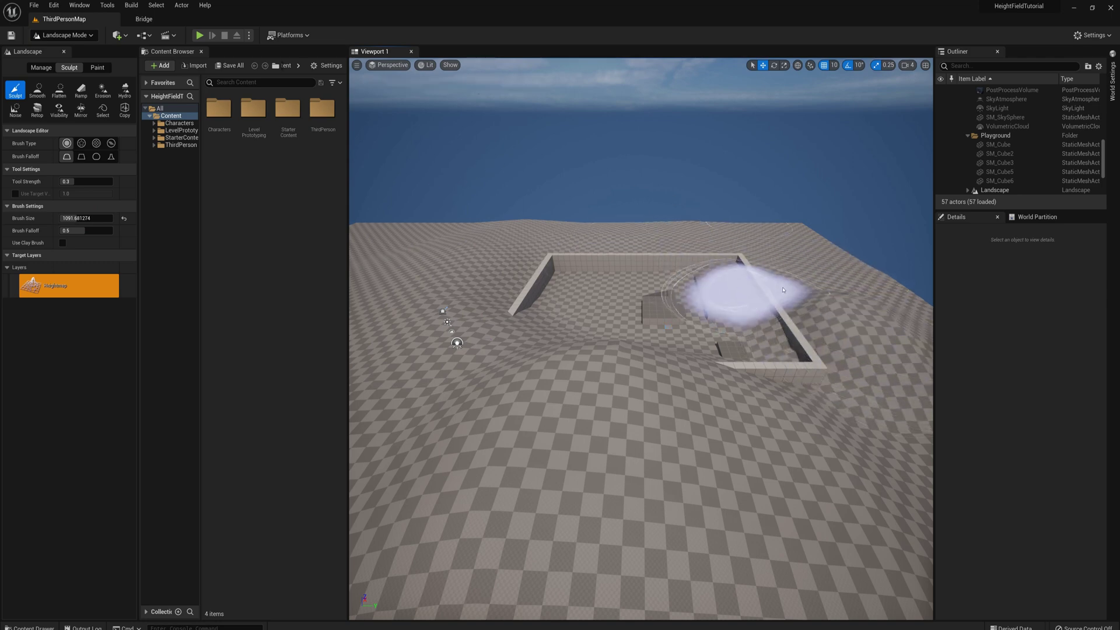
{"action": "left_click", "coordinate": [57, 35]}
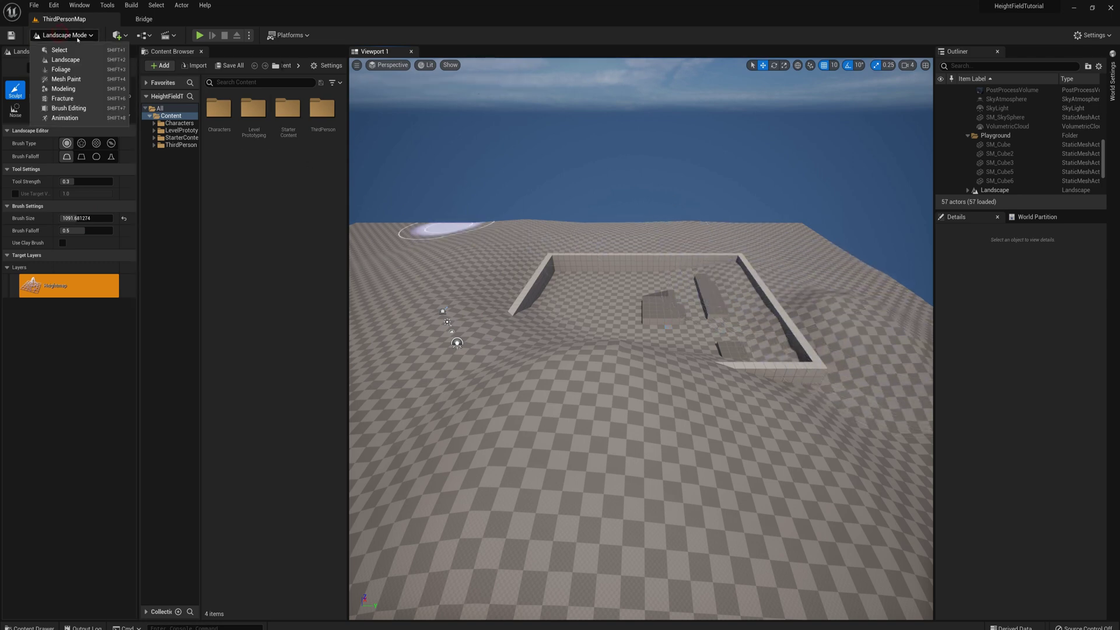
{"action": "left_click", "coordinate": [51, 47]}
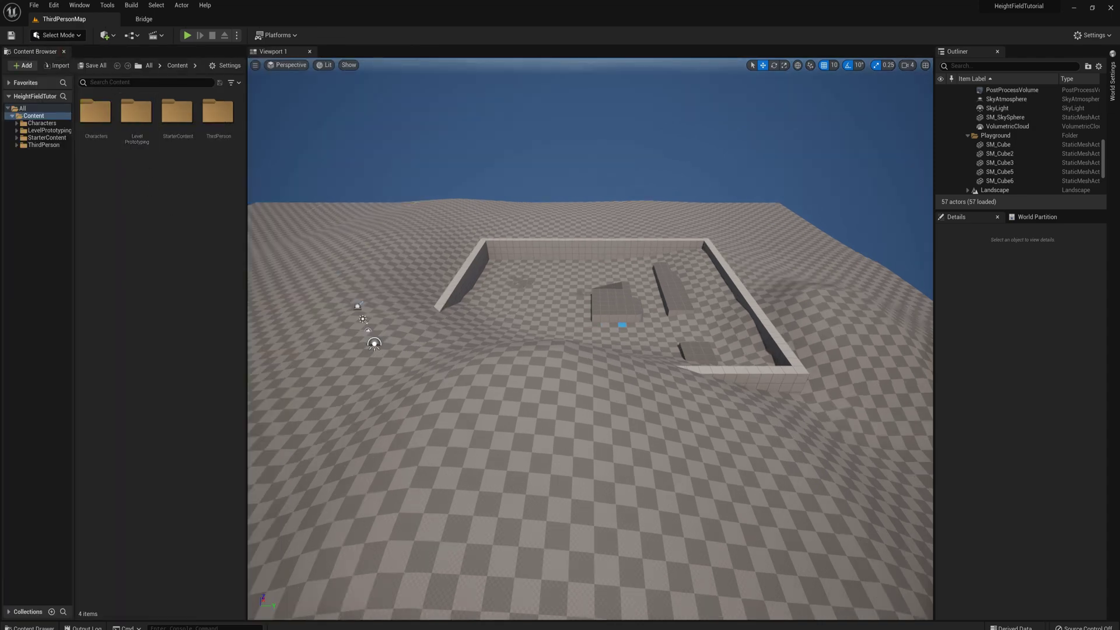
{"action": "right_click_drag", "start_coordinate": [590, 338], "coordinate": [531, 344]}
{"action": "key", "text": "s"}
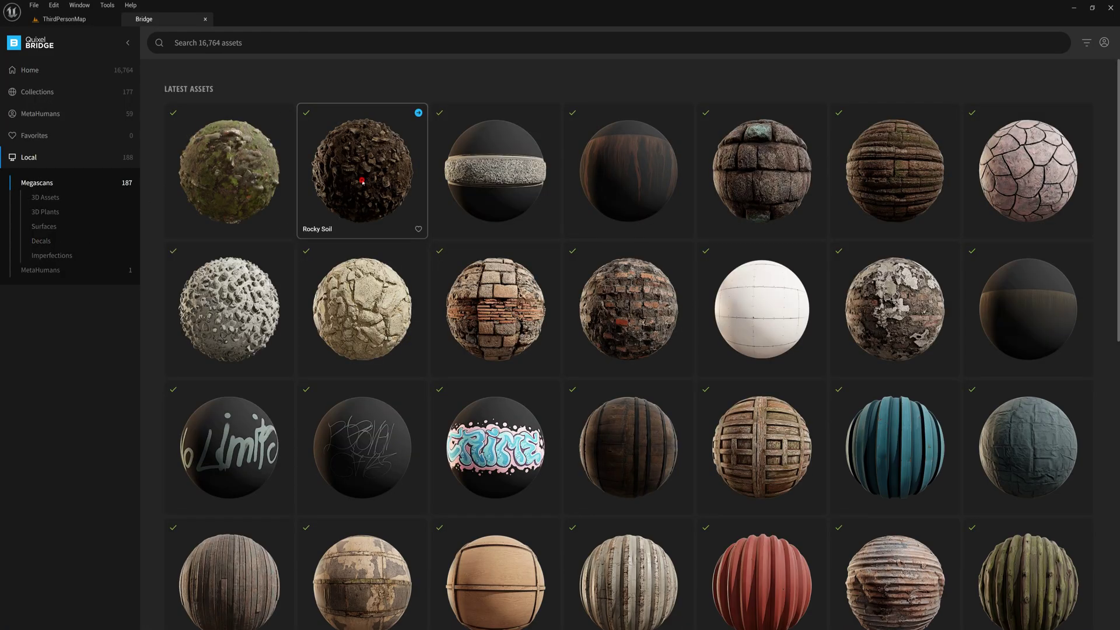
Add the downloaded Rocky Soil surface from Quixel Bridge to the project with 4K textures
{"action": "left_click", "coordinate": [361, 182]}
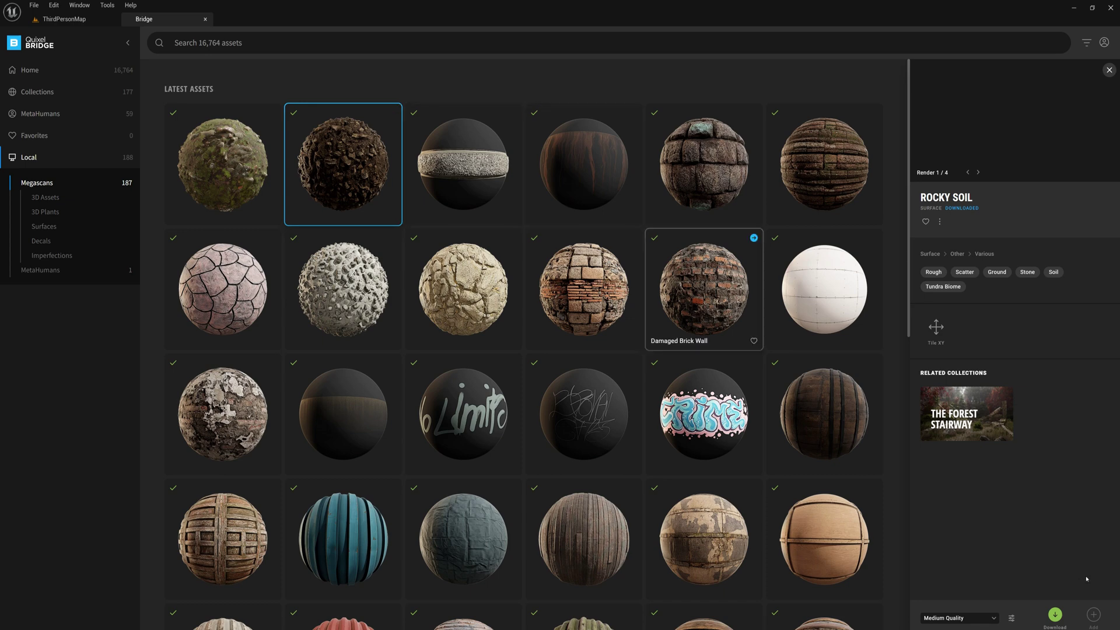
{"action": "left_click", "coordinate": [976, 622]}
{"action": "left_click", "coordinate": [960, 601]}
{"action": "left_click", "coordinate": [1094, 614]}
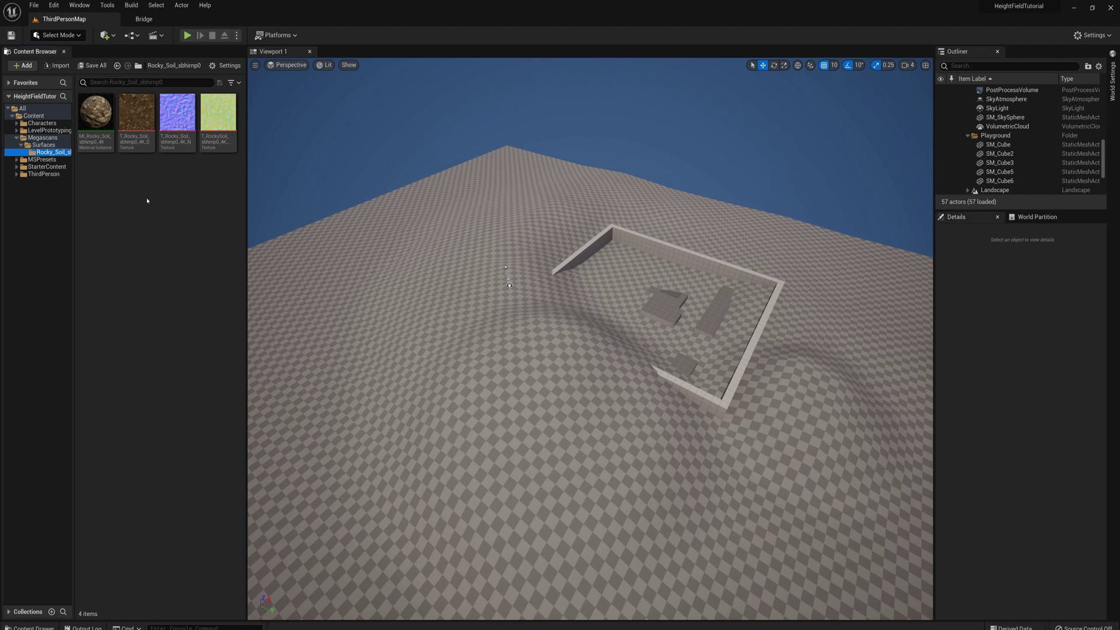
Open the Rocky Soil surface folder inside Megascans to examine its material instance and textures
{"action": "left_click", "coordinate": [39, 116]}
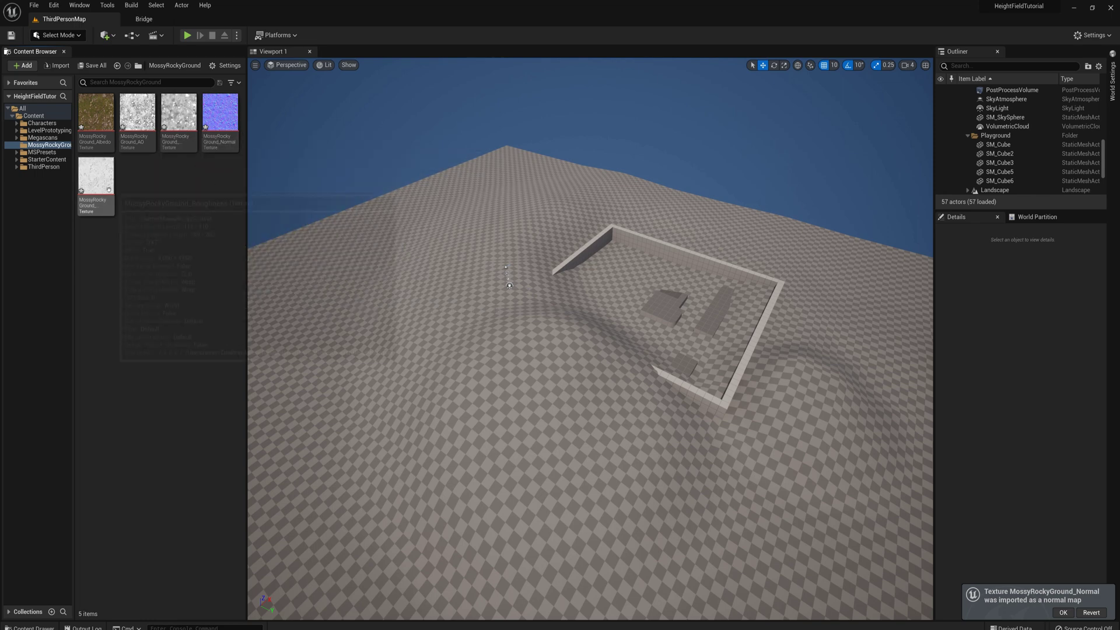
{"action": "left_click", "coordinate": [44, 139]}
{"action": "double_click", "coordinate": [96, 111]}
{"action": "double_click", "coordinate": [95, 112]}
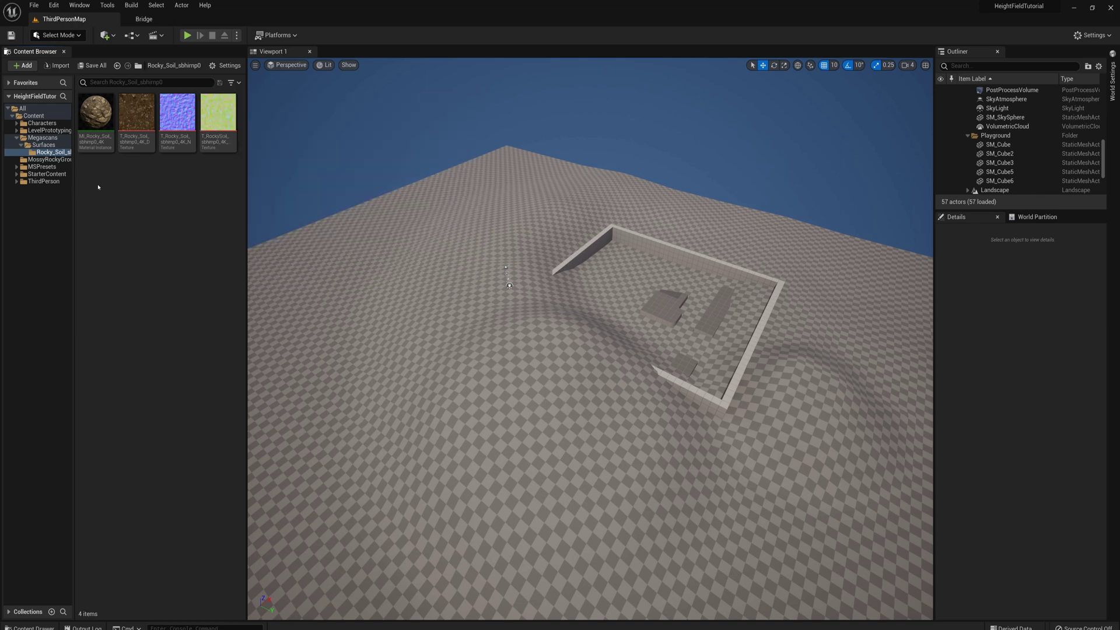
Create a new material named M_Landscape in the main Content folder
{"action": "left_click", "coordinate": [33, 116]}
{"action": "right_click", "coordinate": [146, 234]}
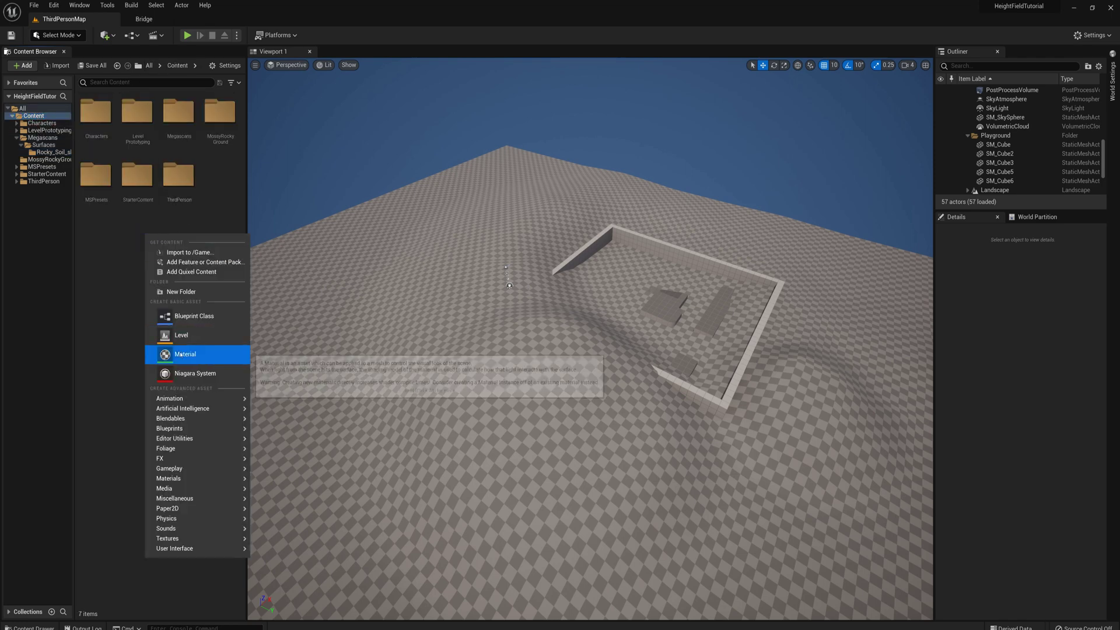
{"action": "left_click", "coordinate": [245, 352]}
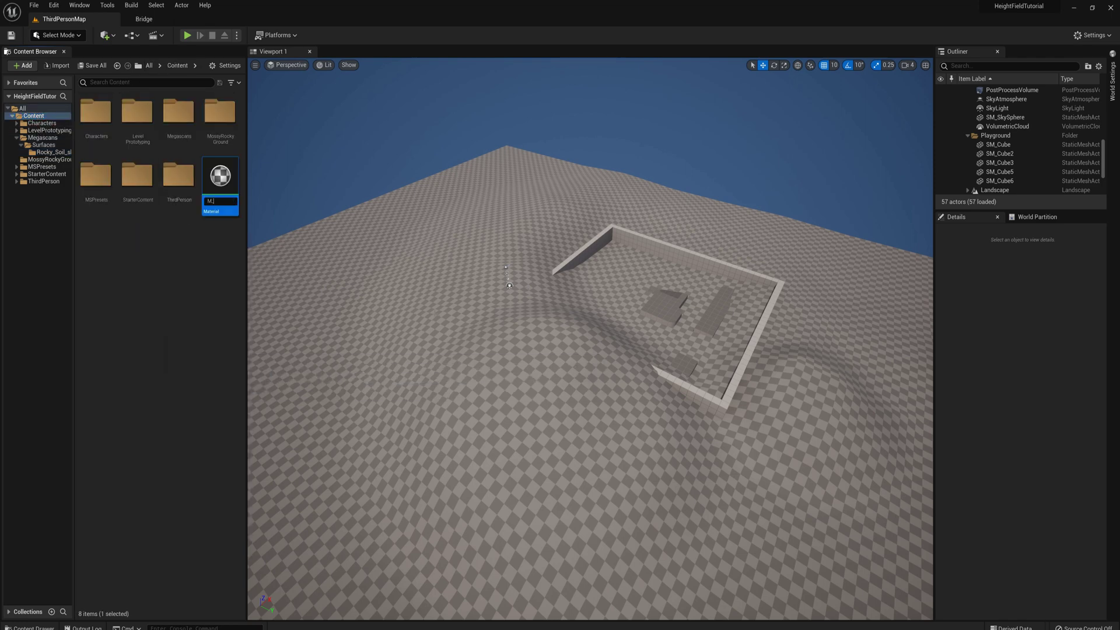
{"action": "type", "text": "M_Landscape"}
{"action": "key", "text": "Return"}
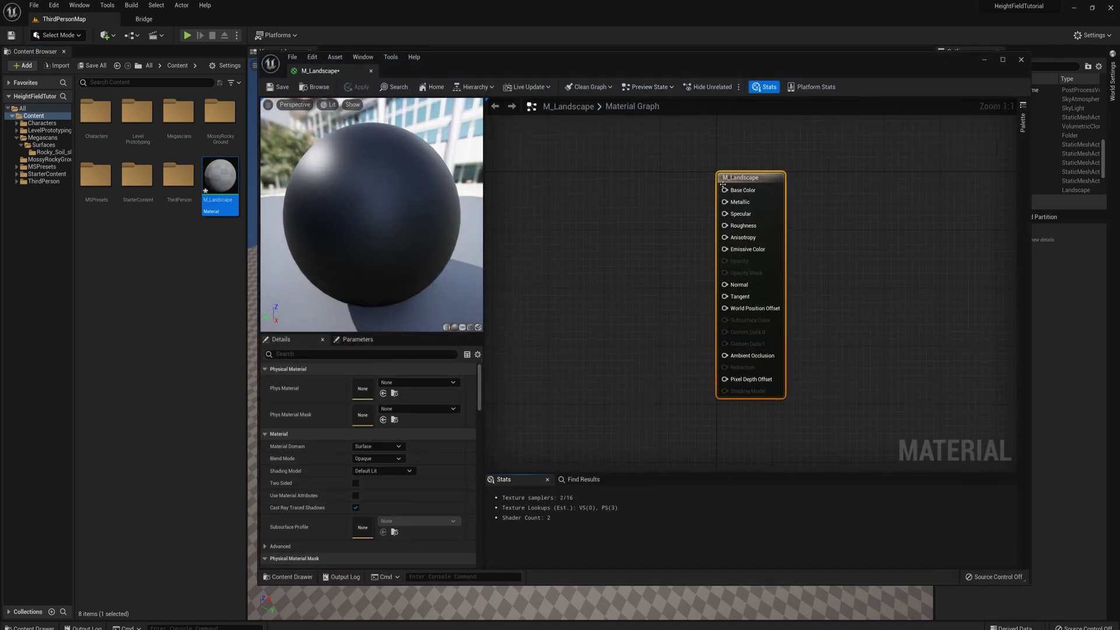
Enable Use Material Attributes on M_Landscape and add a LandscapeLayerBlend node beside its output node
{"action": "scroll", "coordinate": [718, 233], "scroll_direction": "down", "scroll_amount": 2}
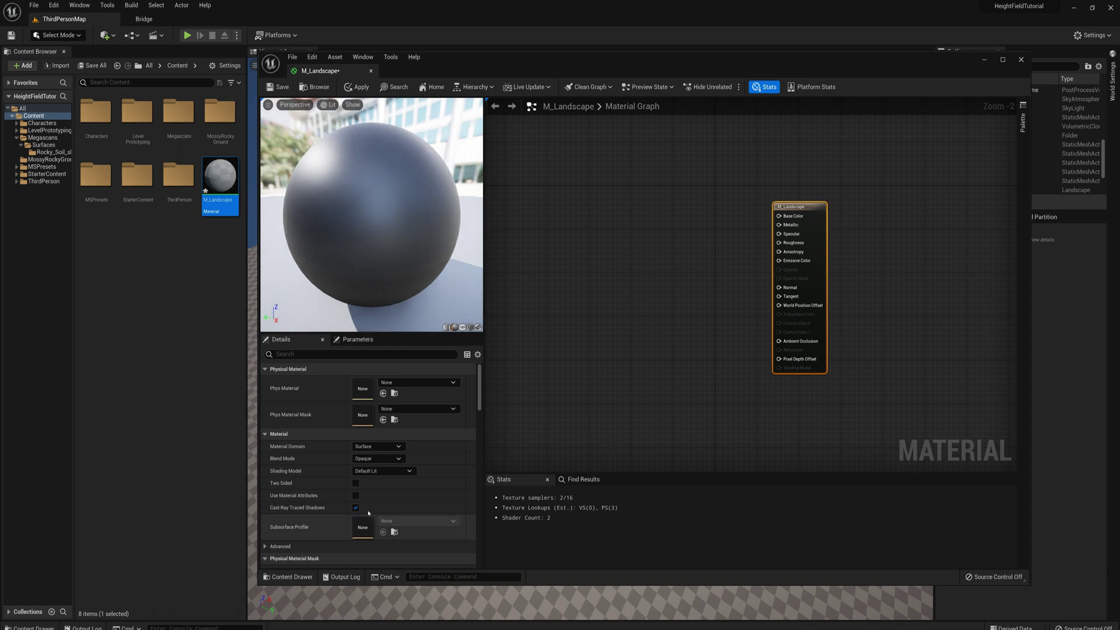
{"action": "left_click", "coordinate": [356, 496]}
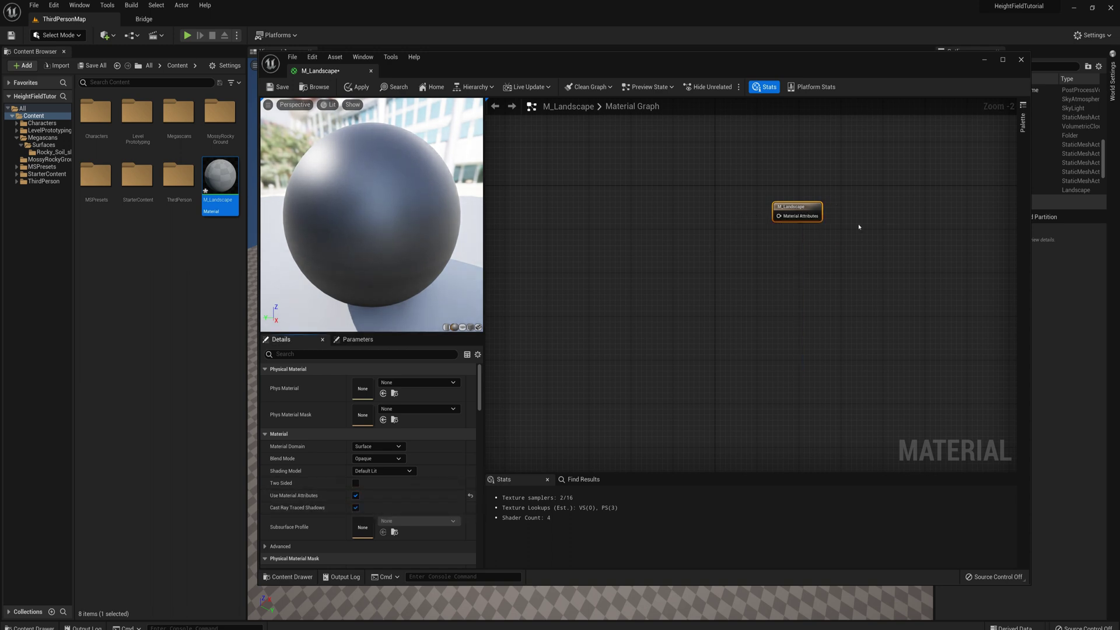
{"action": "right_click", "coordinate": [698, 211]}
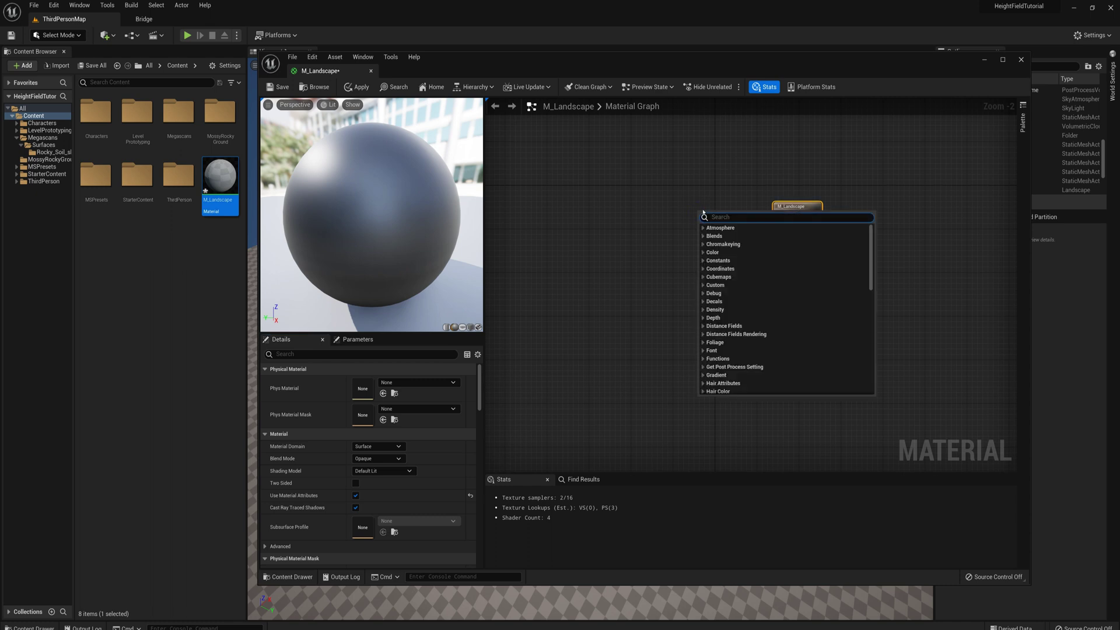
{"action": "type", "text": "landscap"}
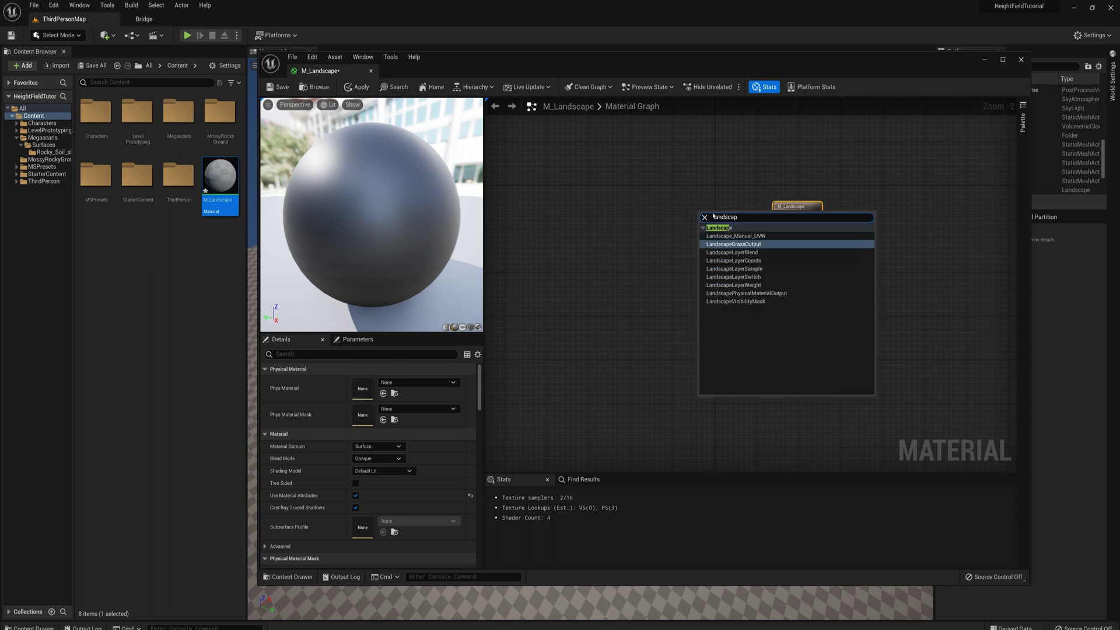
{"action": "left_click", "coordinate": [733, 252]}
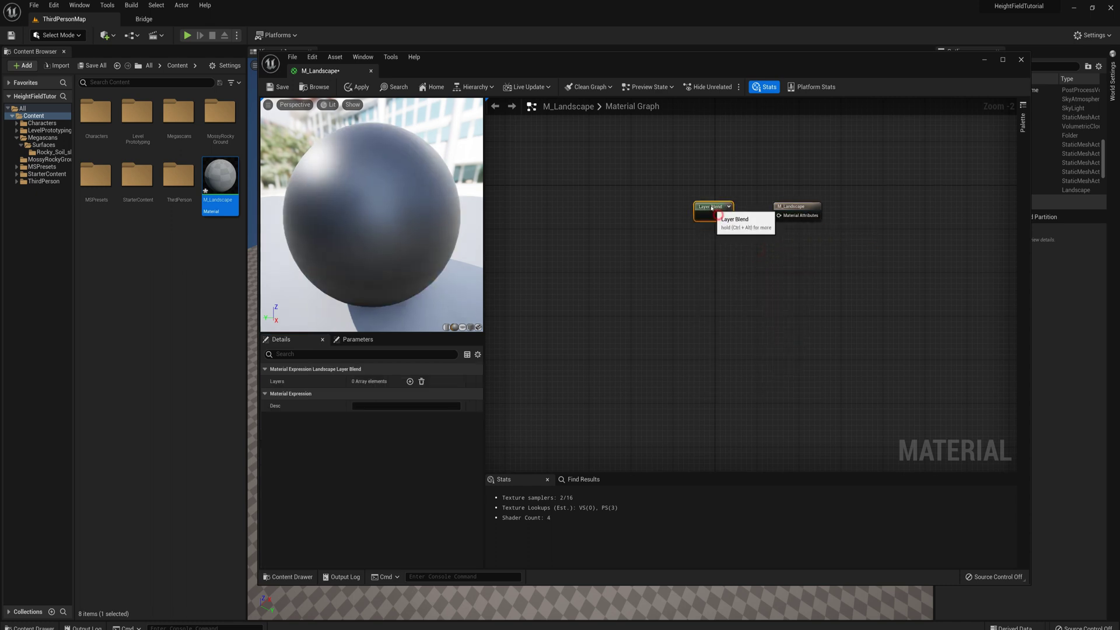
Add two layers to the Layer Blend node and name them RockySoil and MossyRockyGround
{"action": "left_click", "coordinate": [410, 382]}
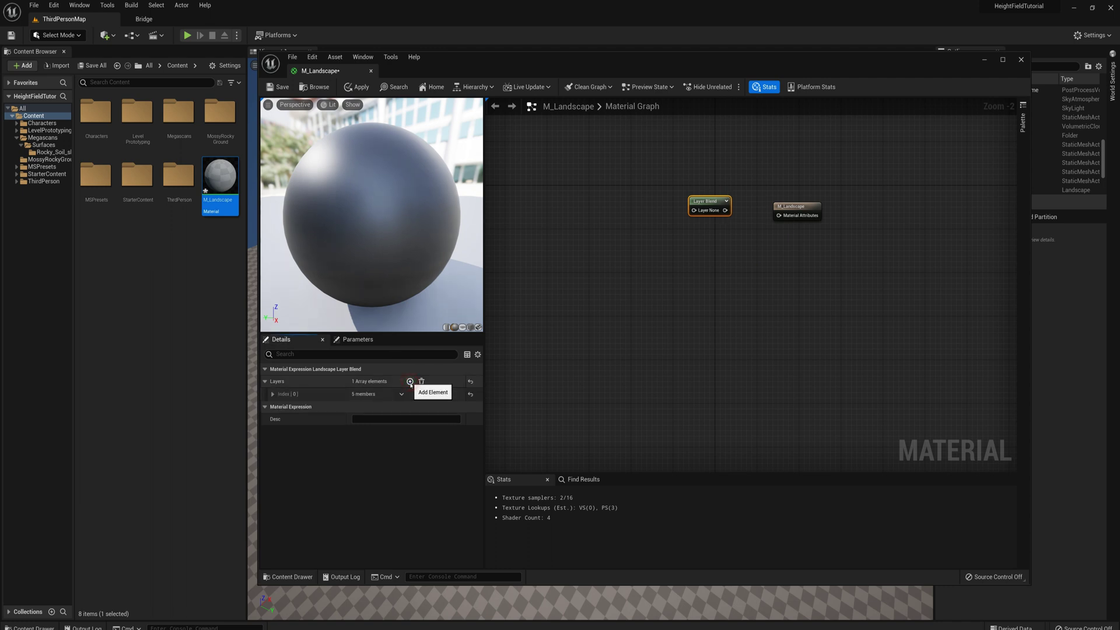
{"action": "left_click", "coordinate": [410, 381]}
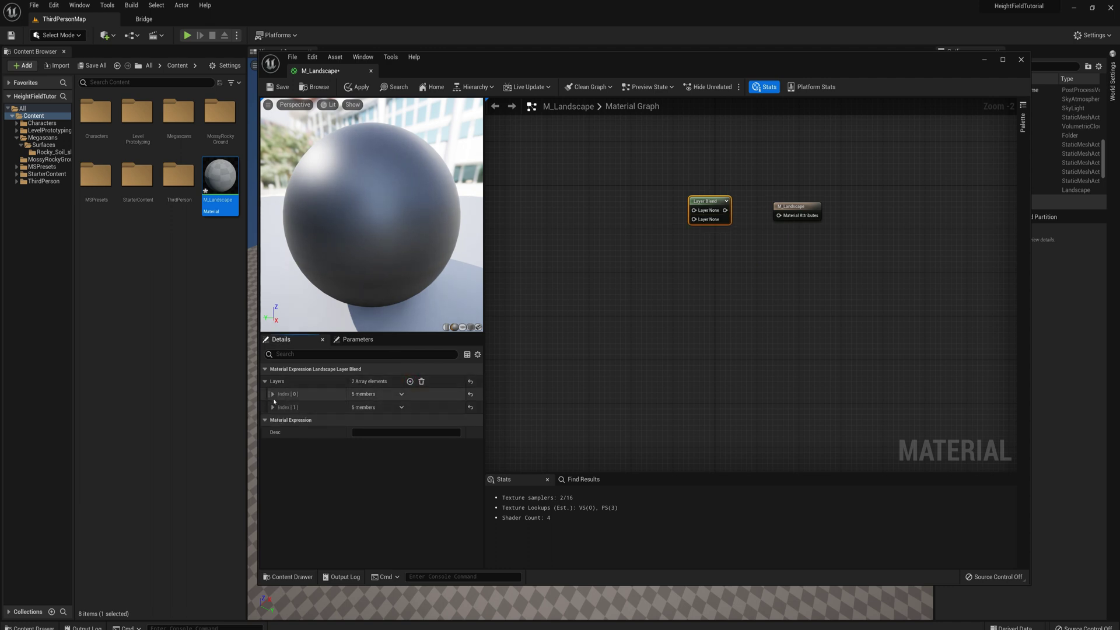
{"action": "left_click", "coordinate": [272, 395]}
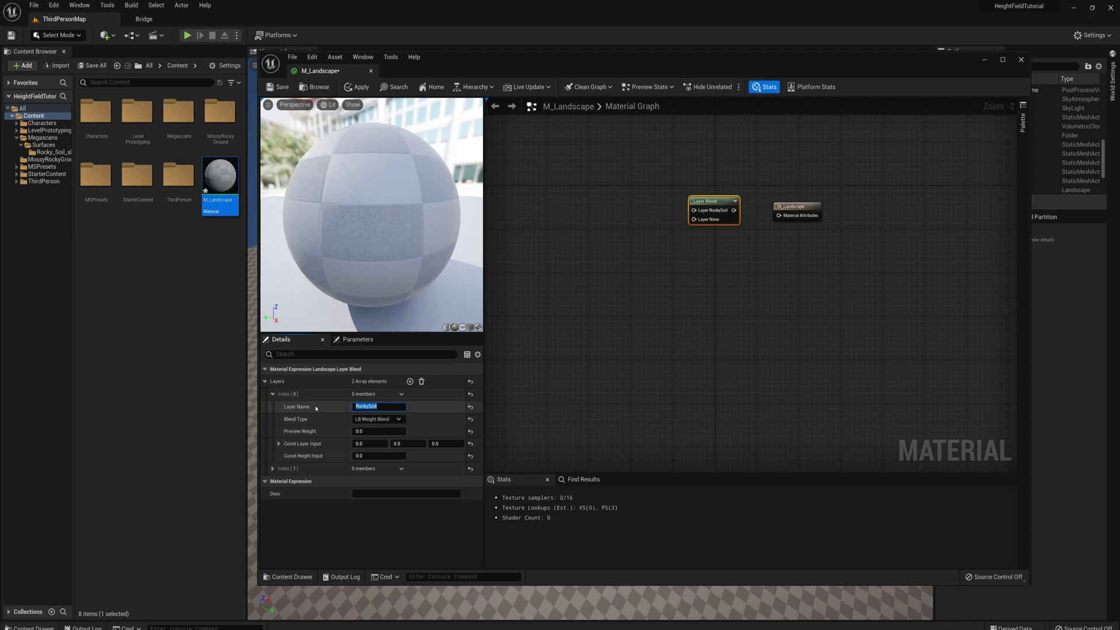
{"action": "left_click", "coordinate": [273, 469]}
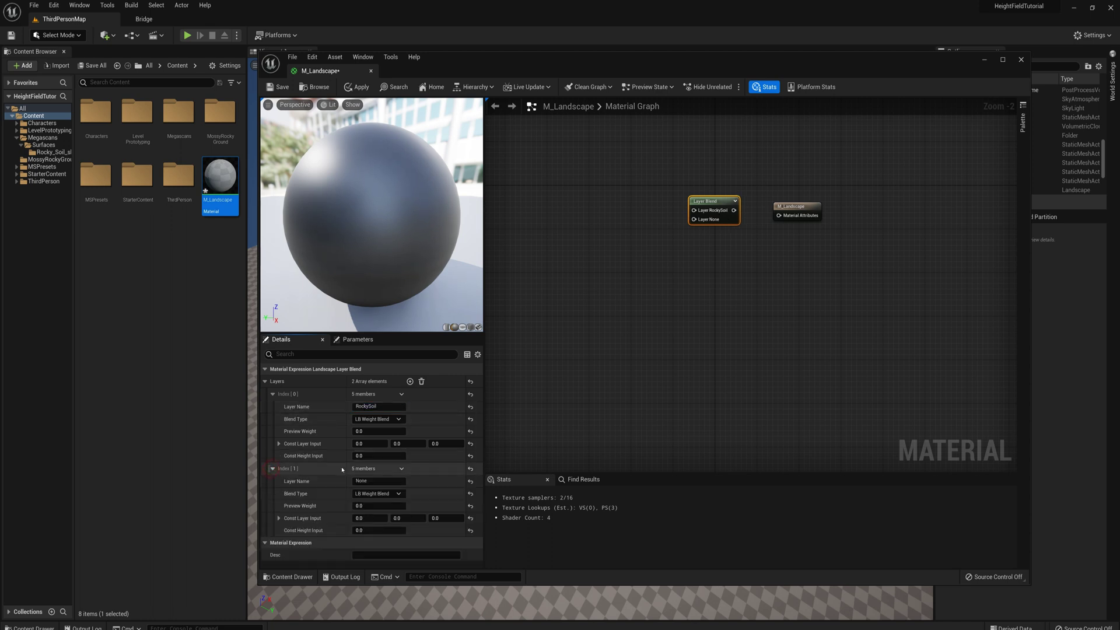
{"action": "left_click", "coordinate": [377, 481]}
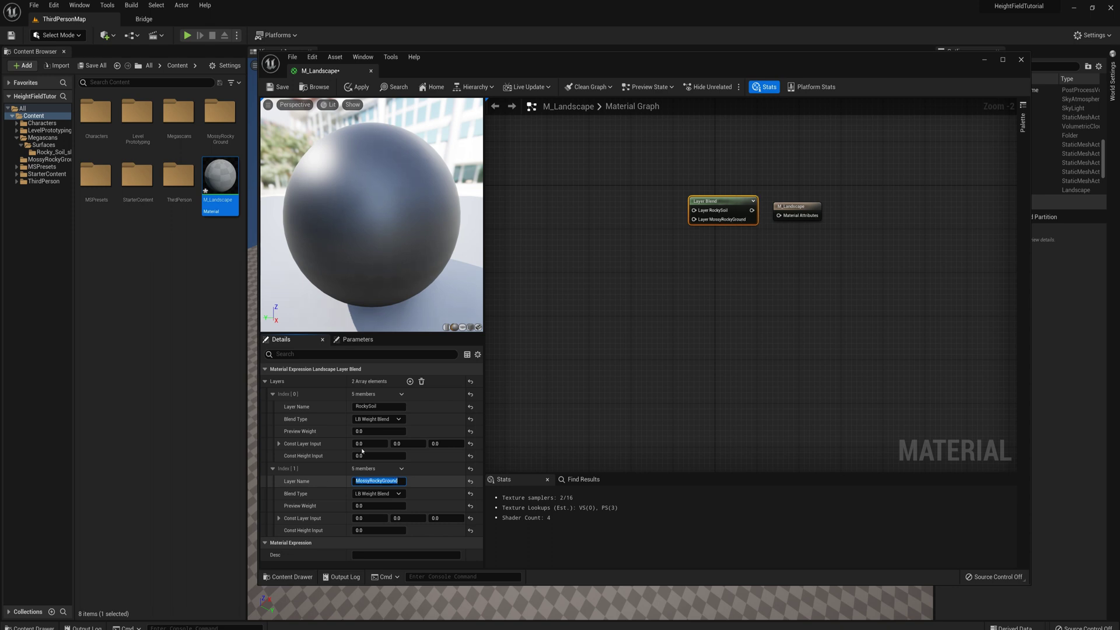
Add a MakeMaterialAttributes node and connect its output to the RockySoil layer input of the Layer Blend node
{"action": "right_click_drag", "start_coordinate": [645, 218], "coordinate": [712, 297]}
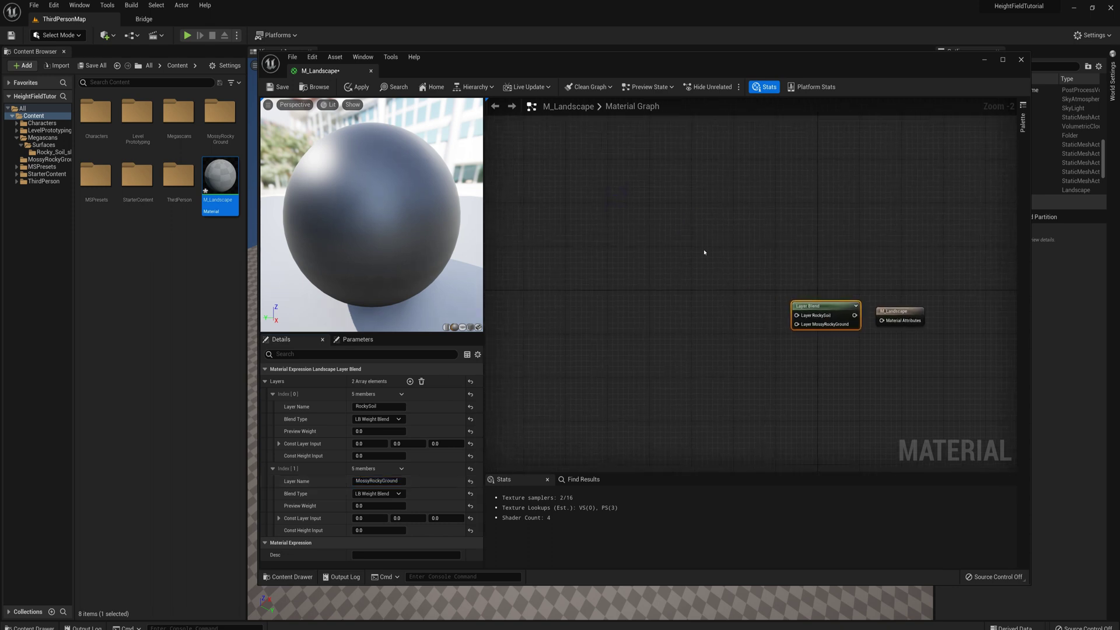
{"action": "right_click", "coordinate": [683, 228]}
{"action": "type", "text": "make mat"}
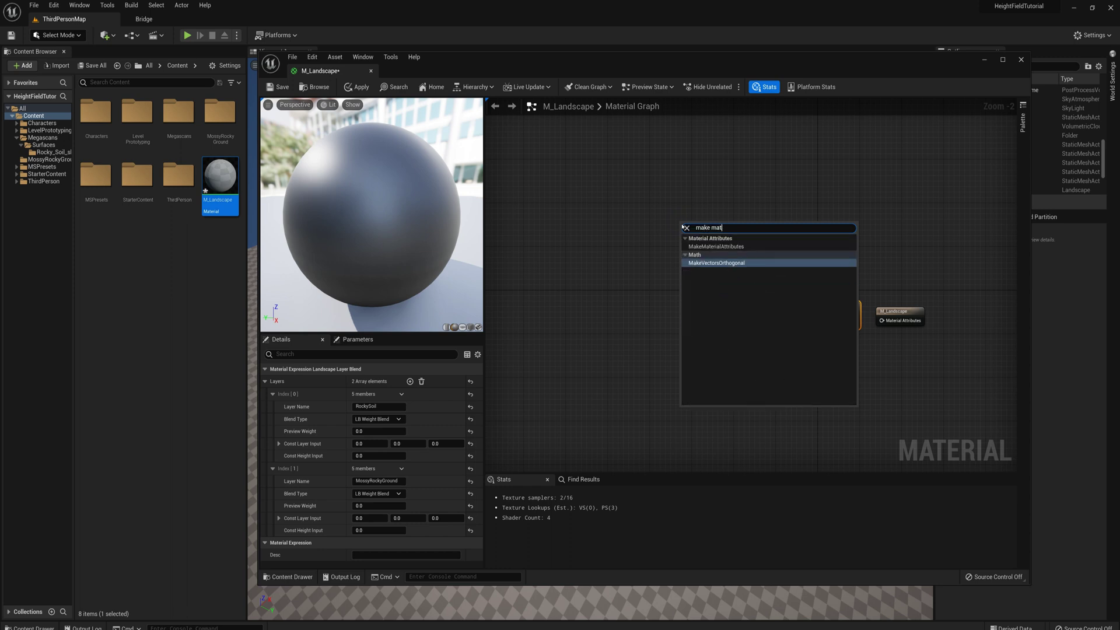
{"action": "left_click", "coordinate": [715, 247]}
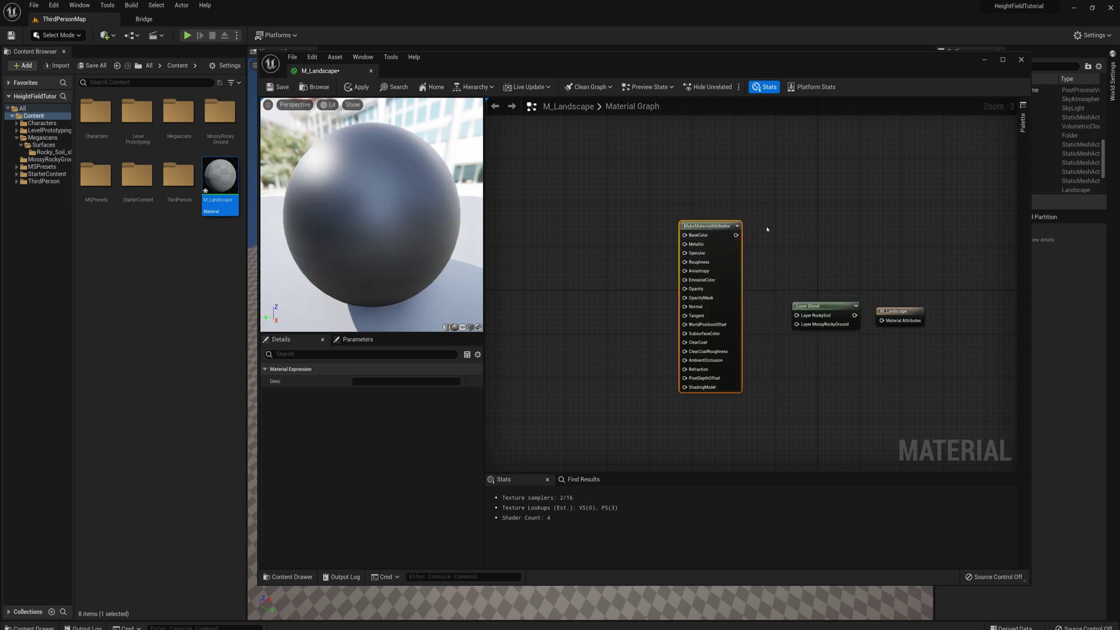
{"action": "left_click_drag", "start_coordinate": [736, 226], "coordinate": [798, 316]}
Duplicate the MakeMaterialAttributes node and connect the copy's output to the MossyRockyGround layer input
{"action": "right_click_drag", "start_coordinate": [762, 337], "coordinate": [761, 262]}
{"action": "key", "text": "ctrl+d"}
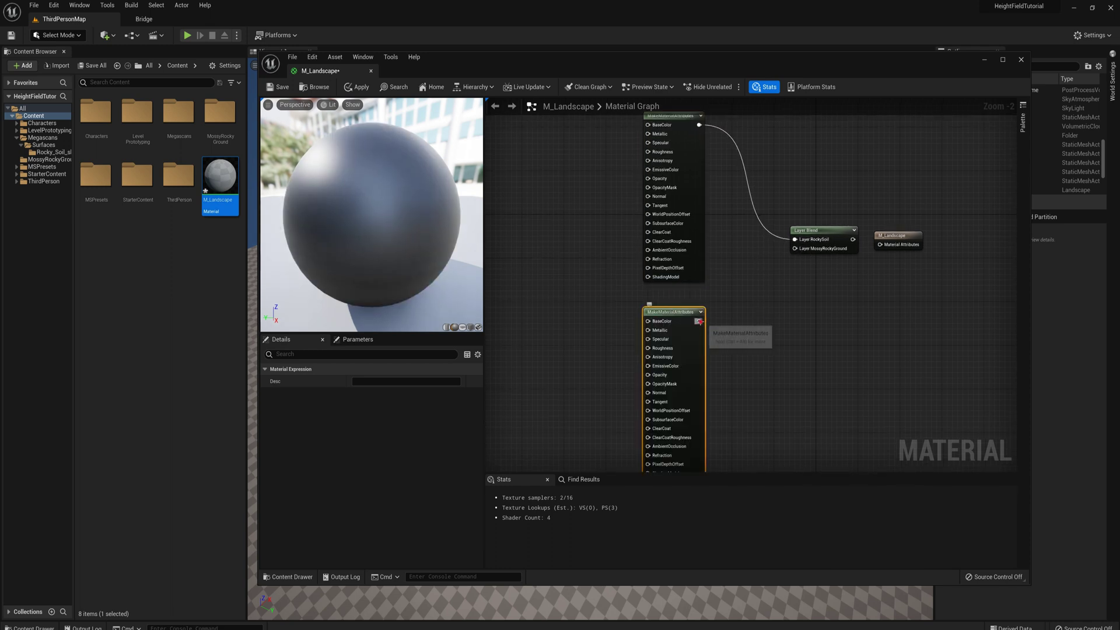
{"action": "left_click_drag", "start_coordinate": [699, 321], "coordinate": [794, 249]}
Add all five MossyRockyGround textures to the material graph as texture samples beside the MakeMaterialAttributes nodes
{"action": "scroll", "coordinate": [851, 235], "scroll_direction": "down", "scroll_amount": 2}
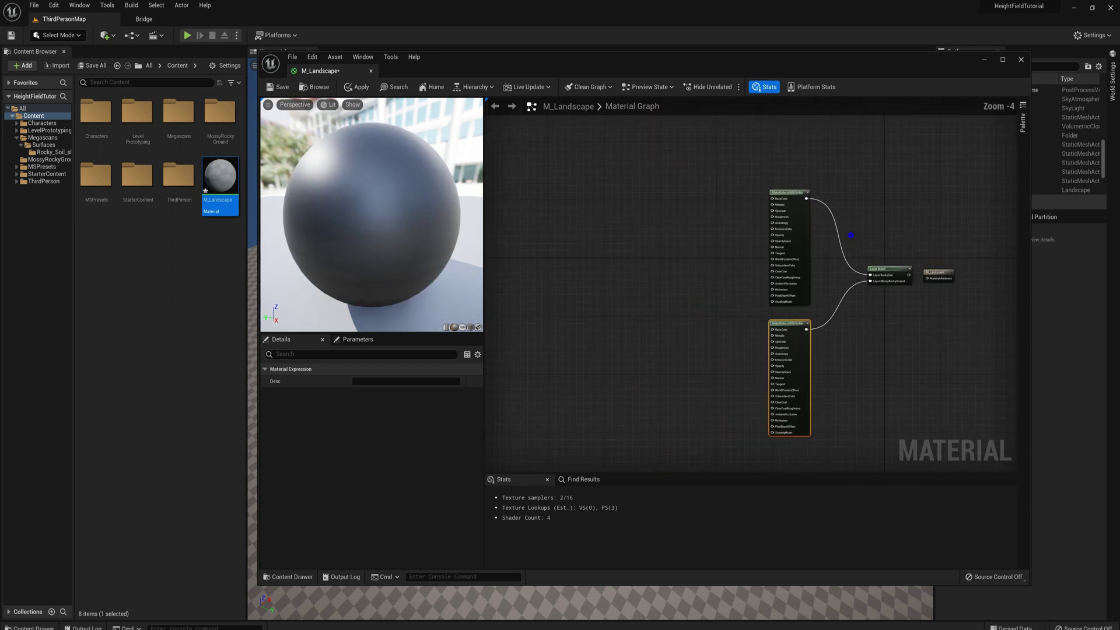
{"action": "right_click_drag", "start_coordinate": [796, 224], "coordinate": [748, 185]}
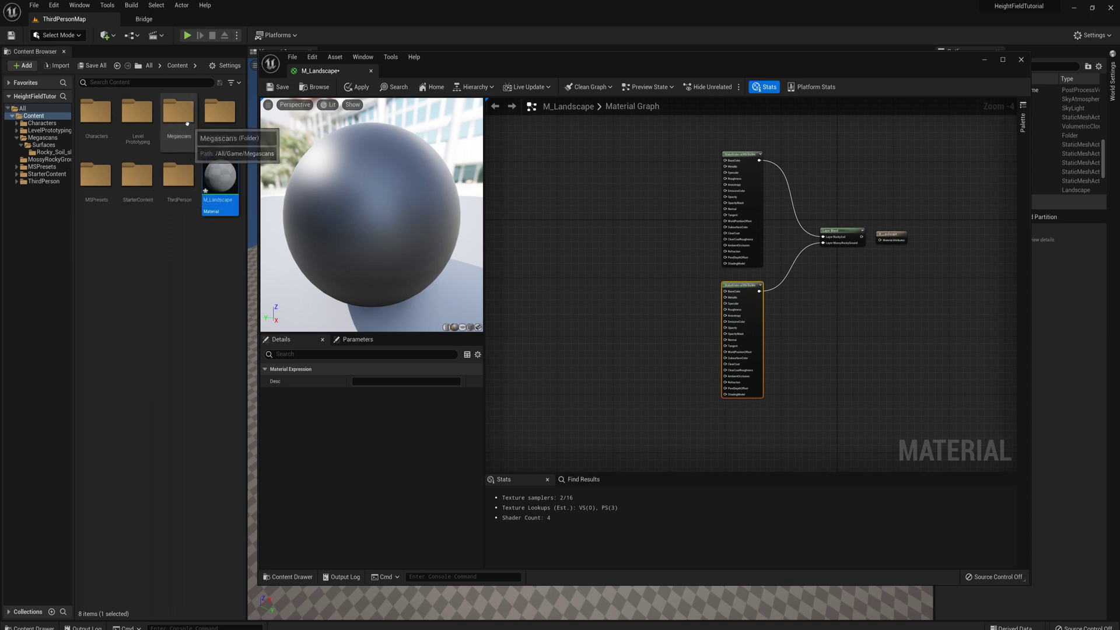
{"action": "double_click", "coordinate": [213, 117]}
{"action": "left_click", "coordinate": [92, 121]}
{"action": "left_click", "coordinate": [95, 180], "text": "shift"}
{"action": "left_click_drag", "start_coordinate": [95, 117], "coordinate": [531, 315]}
{"action": "right_click_drag", "start_coordinate": [562, 315], "coordinate": [566, 272]}
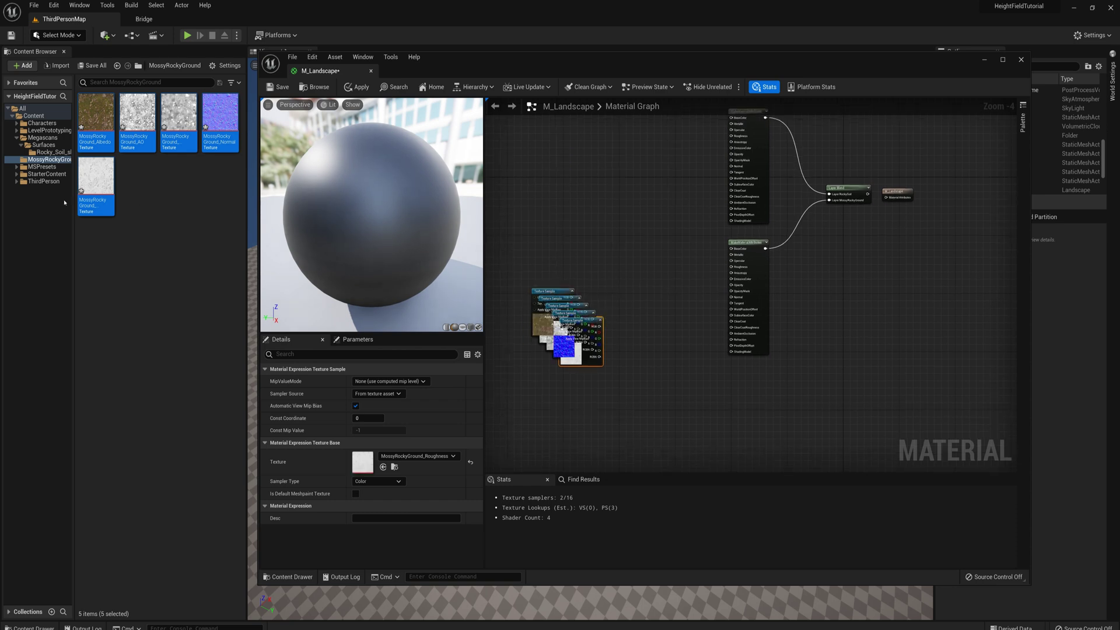
Add the three Rocky Soil textures (diffuse, normal and ORDp) to the material graph as texture samples
{"action": "left_click", "coordinate": [53, 153]}
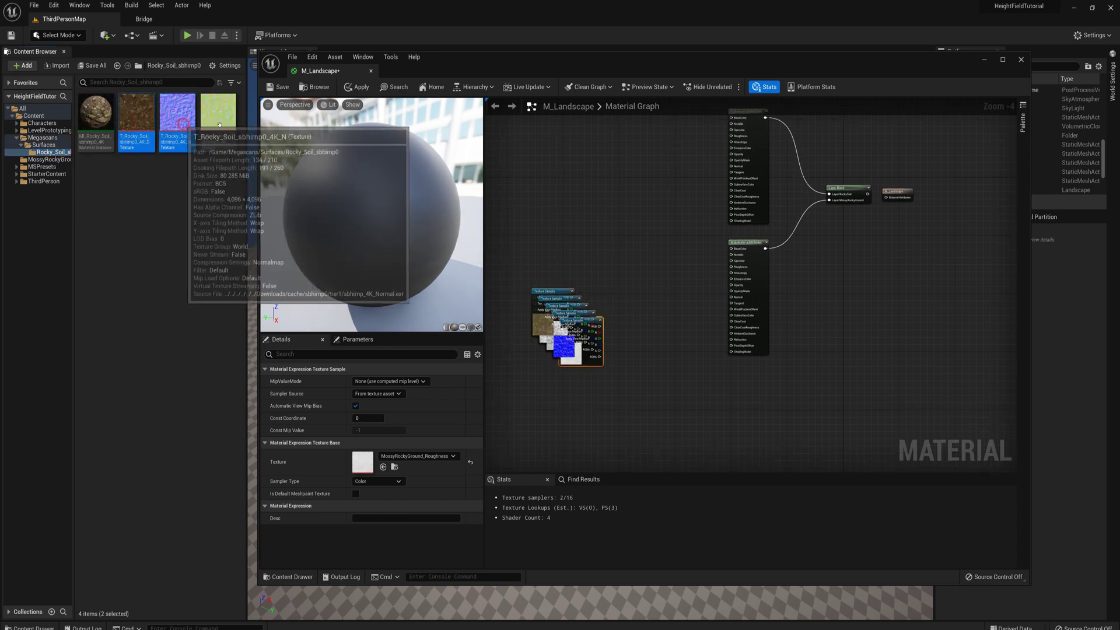
{"action": "left_click_drag", "start_coordinate": [303, 160], "coordinate": [571, 190]}
{"action": "scroll", "coordinate": [660, 323], "scroll_direction": "up", "scroll_amount": 2}
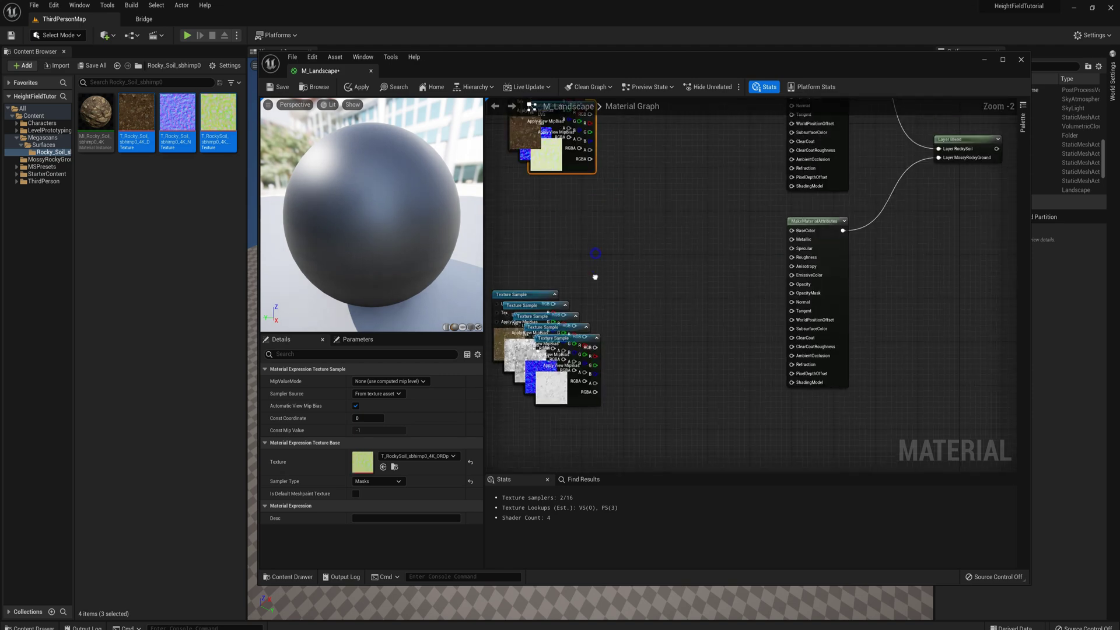
Spread out the MossyRockyGround texture samples and connect albedo, roughness, normal and AO to the matching inputs of their MakeMaterialAttributes node
{"action": "left_click_drag", "start_coordinate": [563, 378], "coordinate": [619, 239]}
{"action": "left_click_drag", "start_coordinate": [650, 246], "coordinate": [788, 257]}
{"action": "left_click_drag", "start_coordinate": [540, 332], "coordinate": [788, 383]}
{"action": "left_click_drag", "start_coordinate": [551, 344], "coordinate": [632, 396]}
{"action": "left_click_drag", "start_coordinate": [565, 234], "coordinate": [788, 153]}
{"action": "left_click_drag", "start_coordinate": [800, 201], "coordinate": [795, 199]}
Connect the Rocky Soil diffuse to BaseColor, normal to Normal, and ORDp red to AmbientOcclusion and green to Roughness on their MakeMaterialAttributes node
{"action": "right_click_drag", "start_coordinate": [730, 175], "coordinate": [721, 448]}
{"action": "left_click_drag", "start_coordinate": [542, 262], "coordinate": [677, 170]}
{"action": "left_click_drag", "start_coordinate": [695, 174], "coordinate": [782, 208]}
{"action": "left_click_drag", "start_coordinate": [551, 272], "coordinate": [677, 250]}
{"action": "left_click_drag", "start_coordinate": [695, 256], "coordinate": [782, 280]}
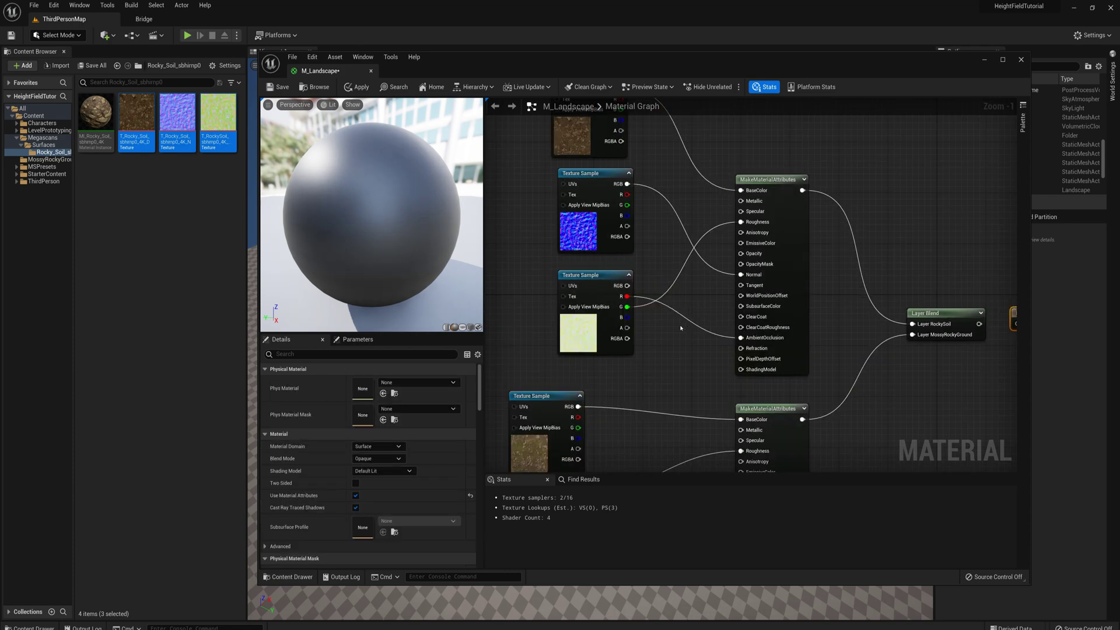
Examine the blue channel of the Rocky Soil ORDp sample and the MossyRockyGround displacement sample as height sources
{"action": "right_click_drag", "start_coordinate": [685, 359], "coordinate": [671, 325]}
{"action": "scroll", "coordinate": [661, 321], "scroll_direction": "down", "scroll_amount": 1}
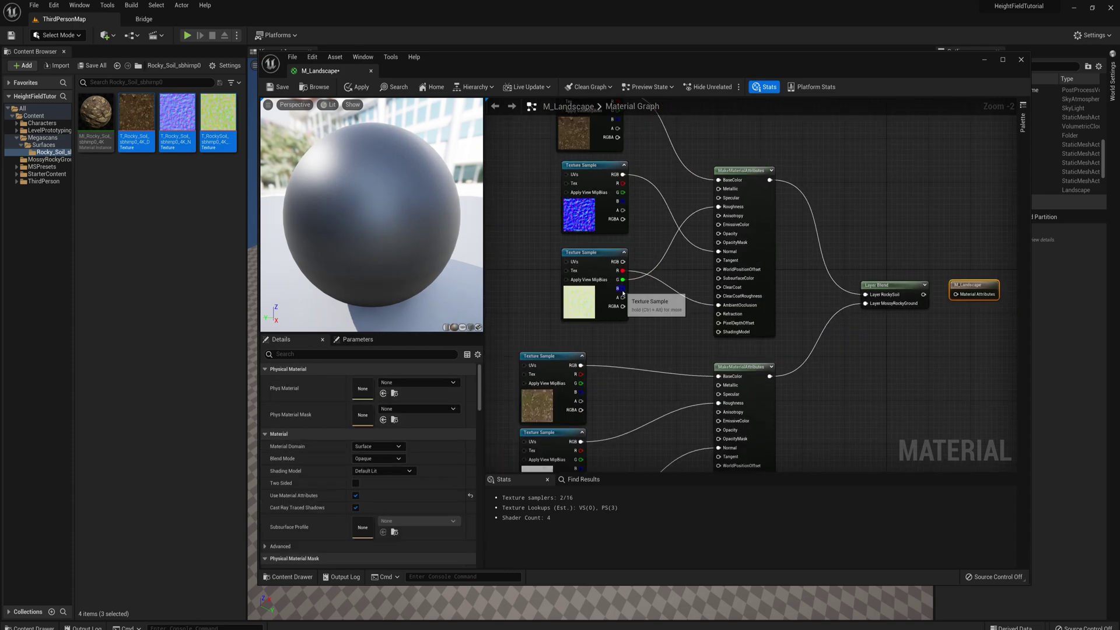
{"action": "left_click_drag", "start_coordinate": [621, 288], "coordinate": [684, 295]}
{"action": "right_click_drag", "start_coordinate": [665, 362], "coordinate": [641, 116]}
{"action": "right_click_drag", "start_coordinate": [579, 446], "coordinate": [633, 326]}
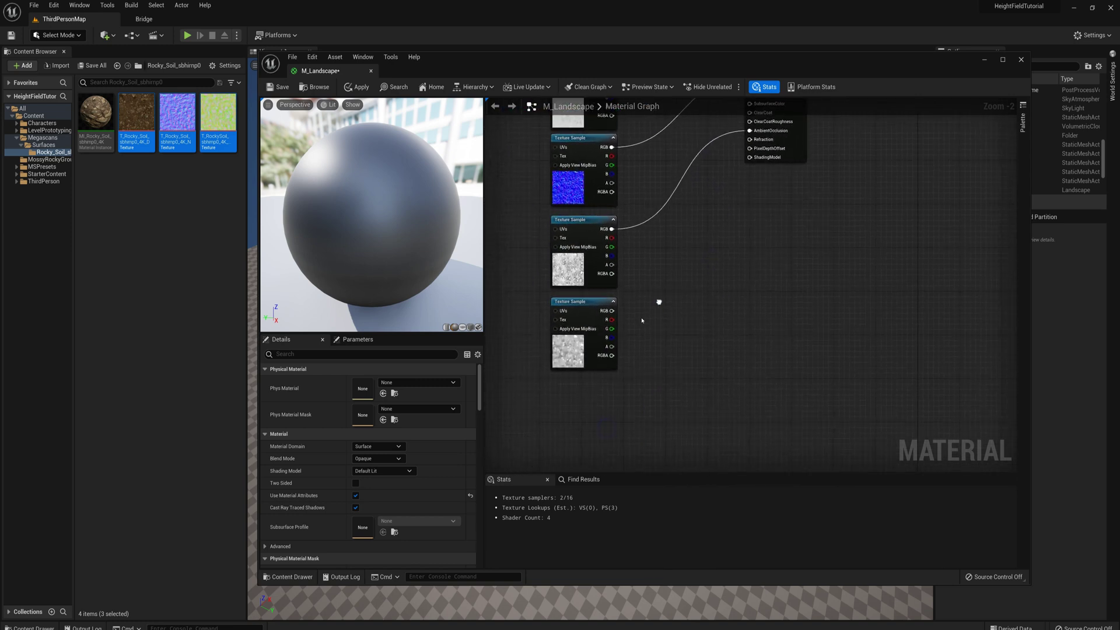
{"action": "left_click", "coordinate": [595, 318]}
{"action": "right_click_drag", "start_coordinate": [888, 252], "coordinate": [834, 356]}
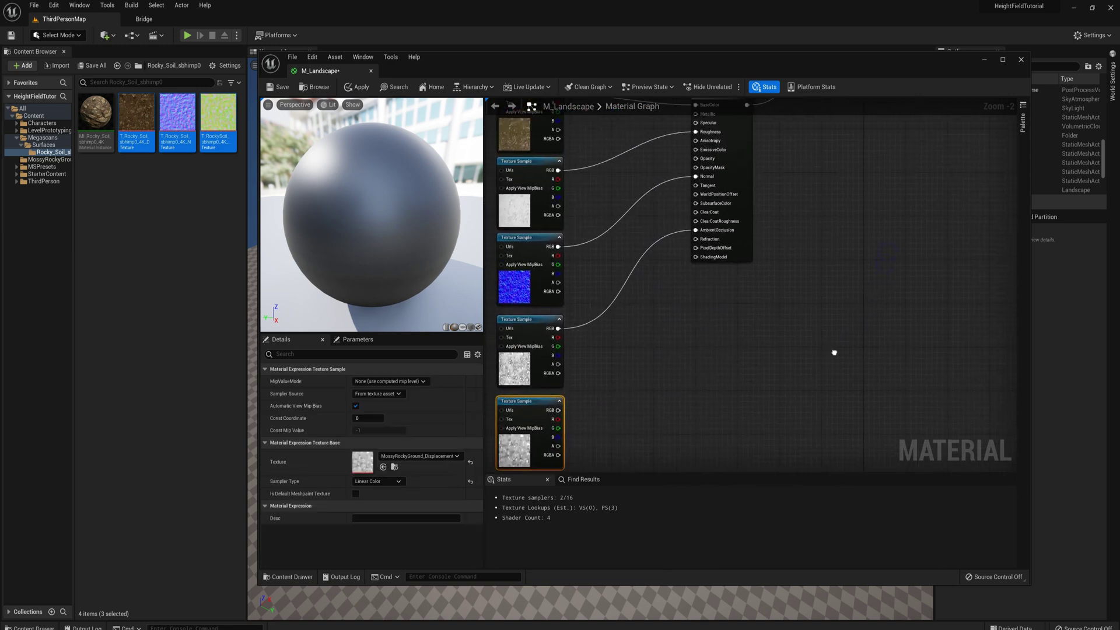
{"action": "right_click_drag", "start_coordinate": [835, 178], "coordinate": [678, 304]}
Connect the Layer Blend output to the Material Attributes input of the M_Landscape node, spacing the two nodes apart
{"action": "scroll", "coordinate": [662, 234], "scroll_direction": "down", "scroll_amount": 1}
{"action": "right_click_drag", "start_coordinate": [662, 233], "coordinate": [690, 315]}
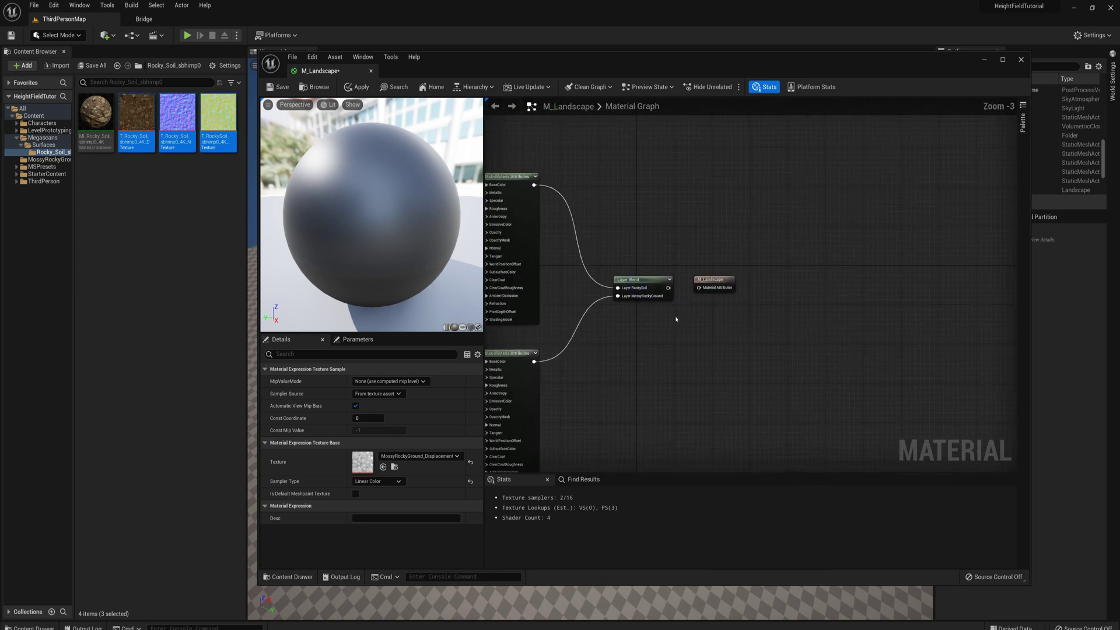
{"action": "left_click_drag", "start_coordinate": [711, 282], "coordinate": [753, 281]}
{"action": "left_click_drag", "start_coordinate": [668, 287], "coordinate": [748, 290]}
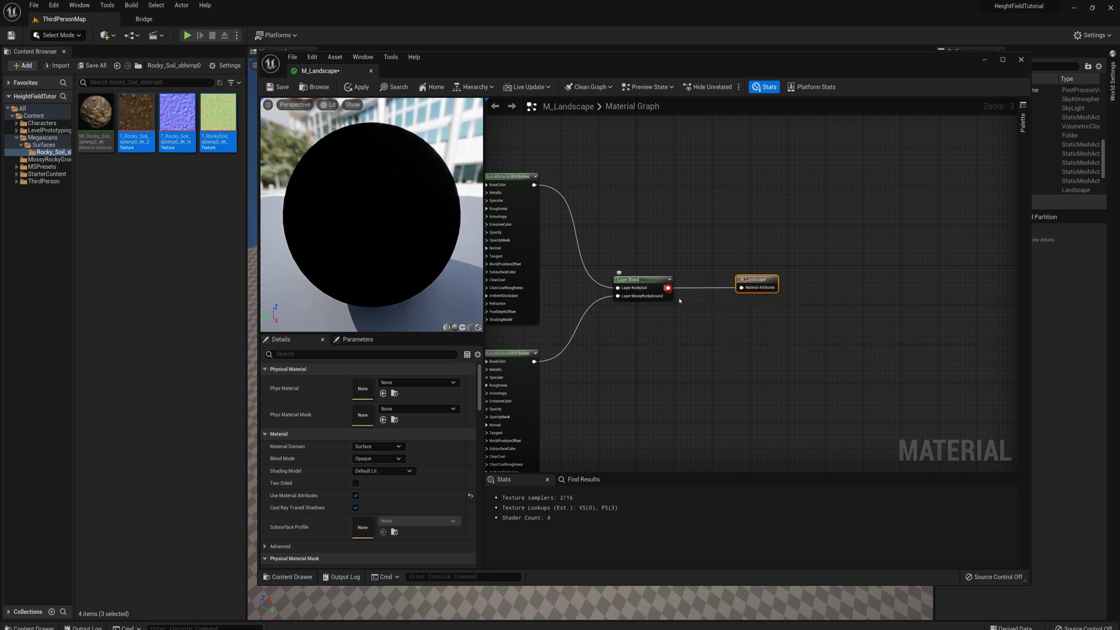
Add a BreakMaterialAttributes node fed by the Layer Blend output and place it below the main material node
{"action": "left_click_drag", "start_coordinate": [668, 287], "coordinate": [707, 365]}
{"action": "type", "text": "break mater"}
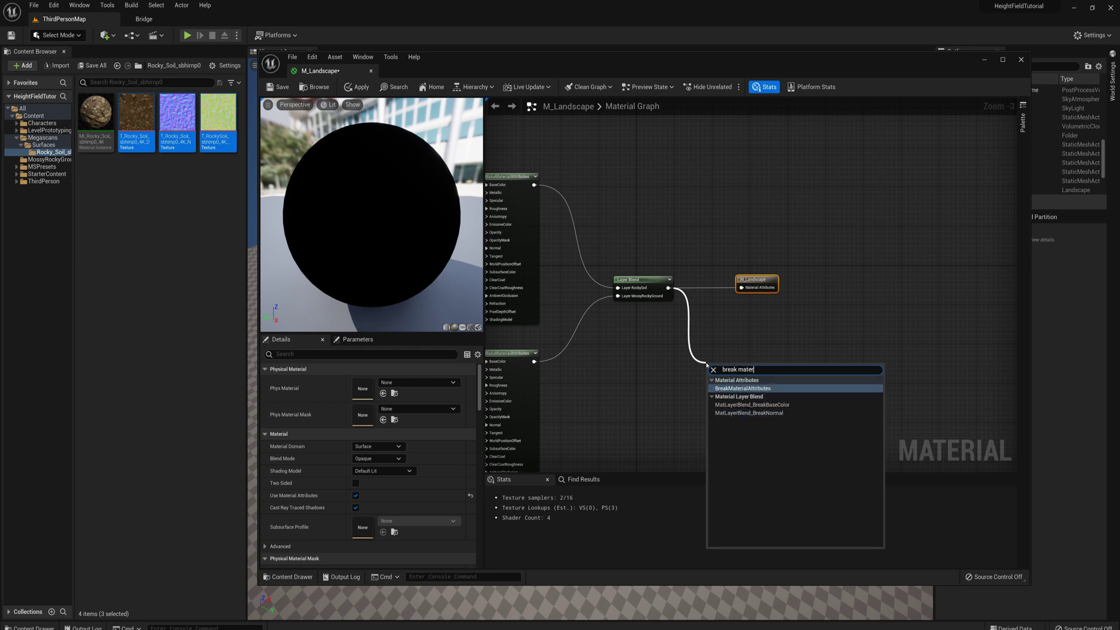
{"action": "left_click", "coordinate": [756, 393]}
{"action": "right_click_drag", "start_coordinate": [738, 377], "coordinate": [665, 329]}
Add a Runtime Virtual Texture Output node beside the BreakMaterialAttributes node
{"action": "right_click", "coordinate": [742, 337]}
{"action": "type", "text": "runtime"}
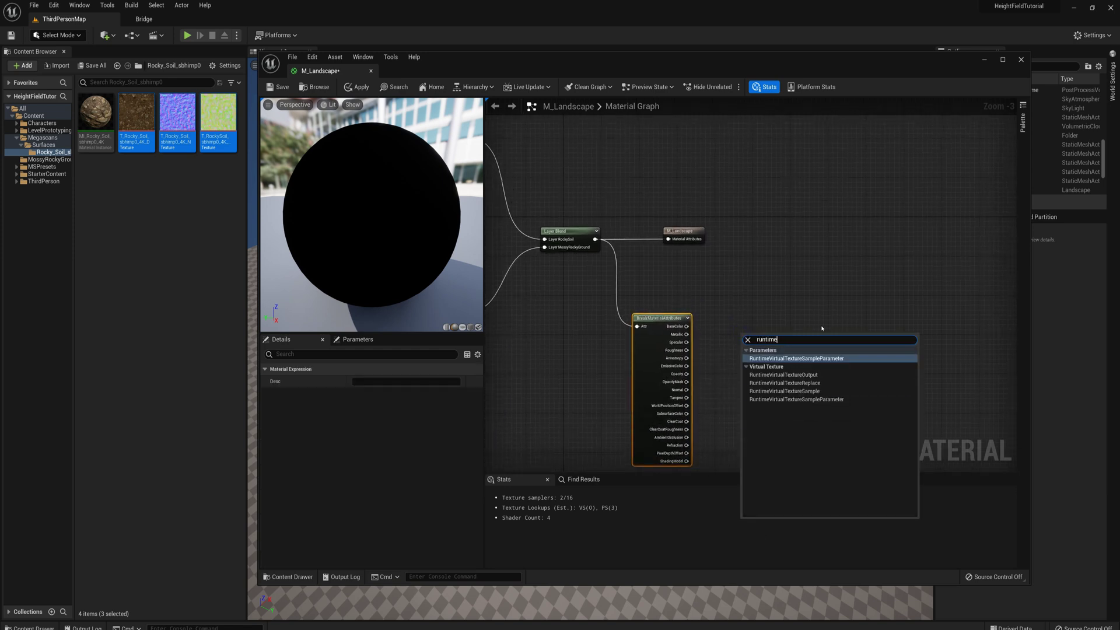
{"action": "left_click", "coordinate": [785, 374]}
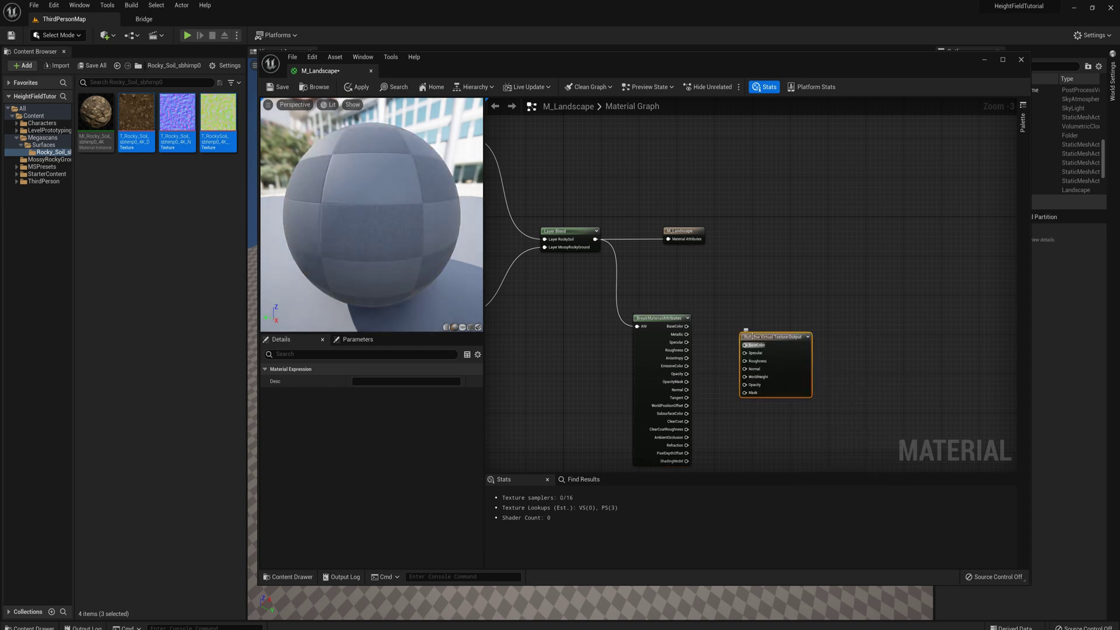
{"action": "left_click_drag", "start_coordinate": [762, 335], "coordinate": [782, 317]}
{"action": "scroll", "coordinate": [762, 321], "scroll_direction": "up", "scroll_amount": 3}
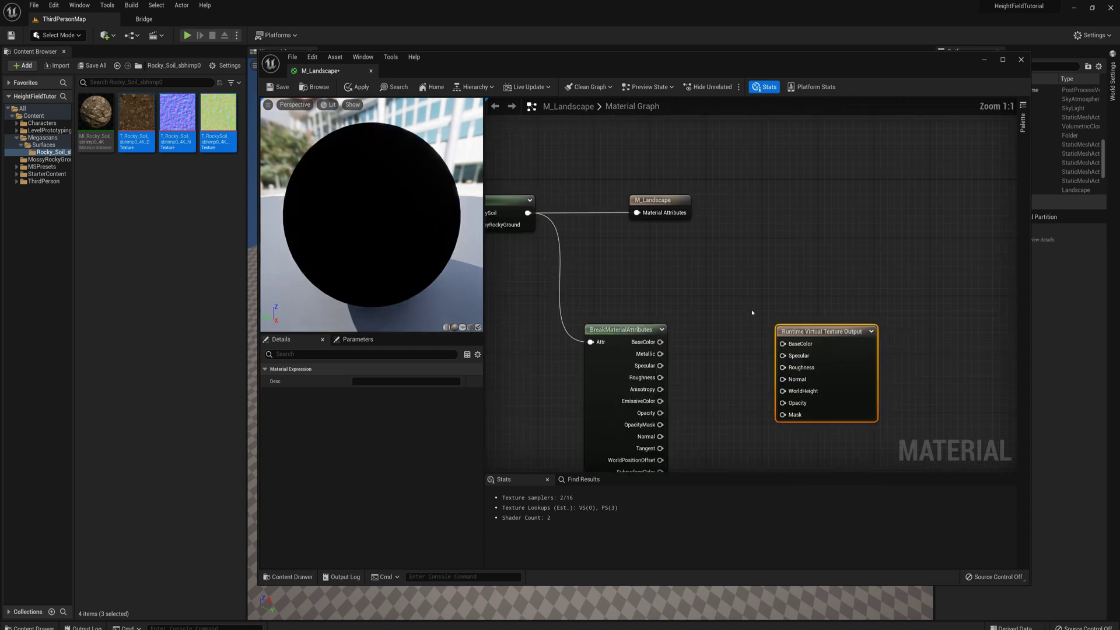
Connect BaseColor, Roughness and Normal from BreakMaterialAttributes to the matching inputs of the Runtime Virtual Texture Output
{"action": "left_click_drag", "start_coordinate": [659, 341], "coordinate": [783, 343]}
{"action": "left_click_drag", "start_coordinate": [660, 377], "coordinate": [781, 370]}
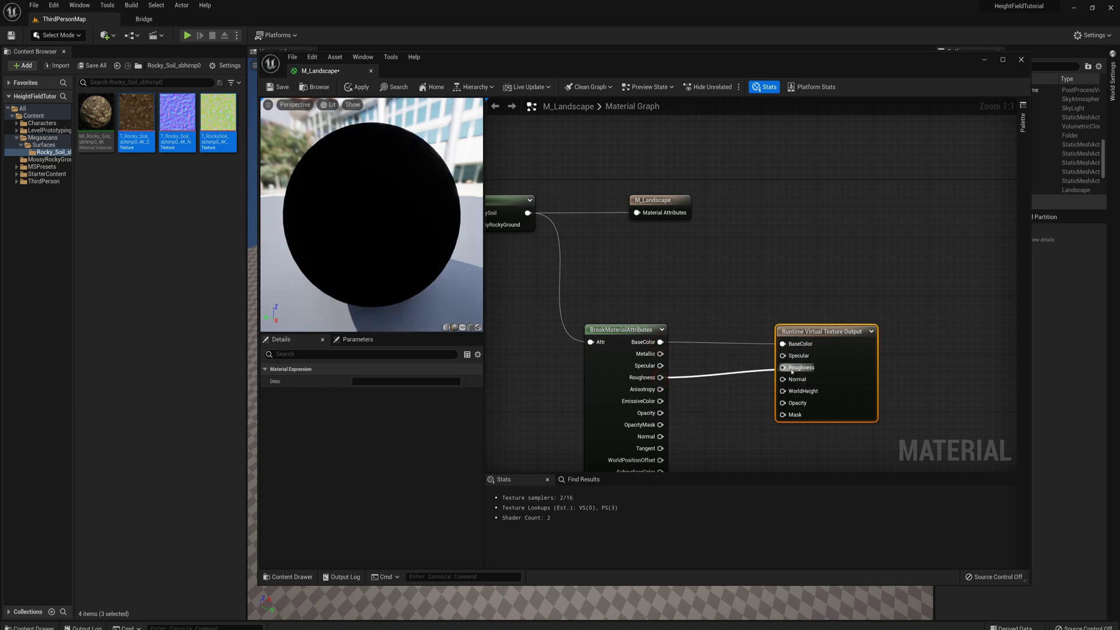
{"action": "left_click_drag", "start_coordinate": [660, 437], "coordinate": [783, 380]}
{"action": "right_click_drag", "start_coordinate": [785, 397], "coordinate": [797, 306]}
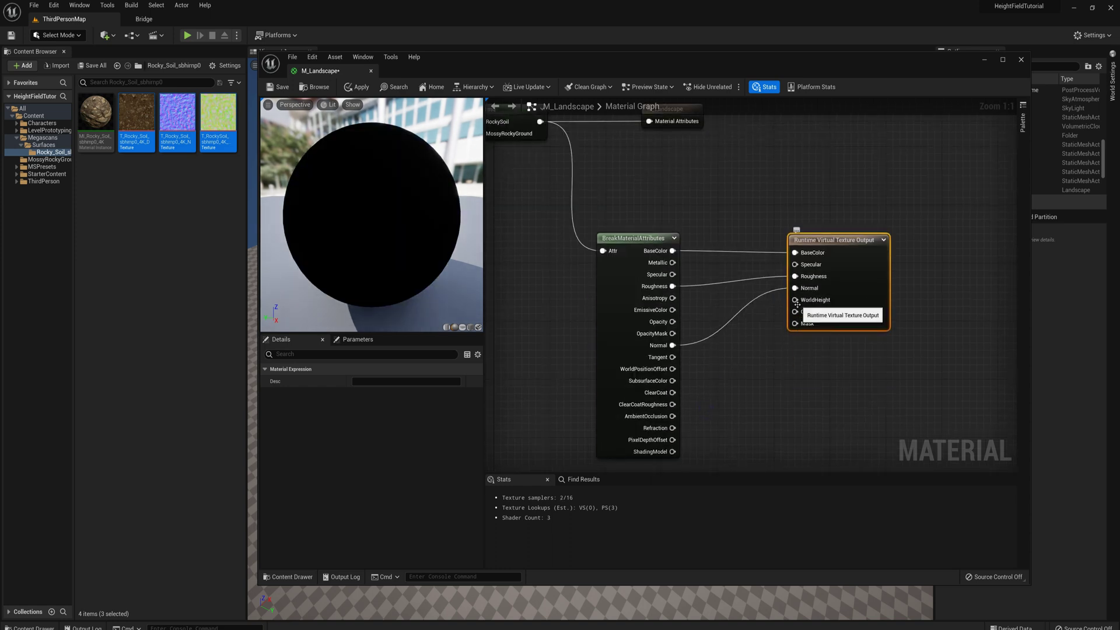
Add an Absolute World Position node below the BreakMaterialAttributes node
{"action": "right_click_drag", "start_coordinate": [728, 406], "coordinate": [739, 308]}
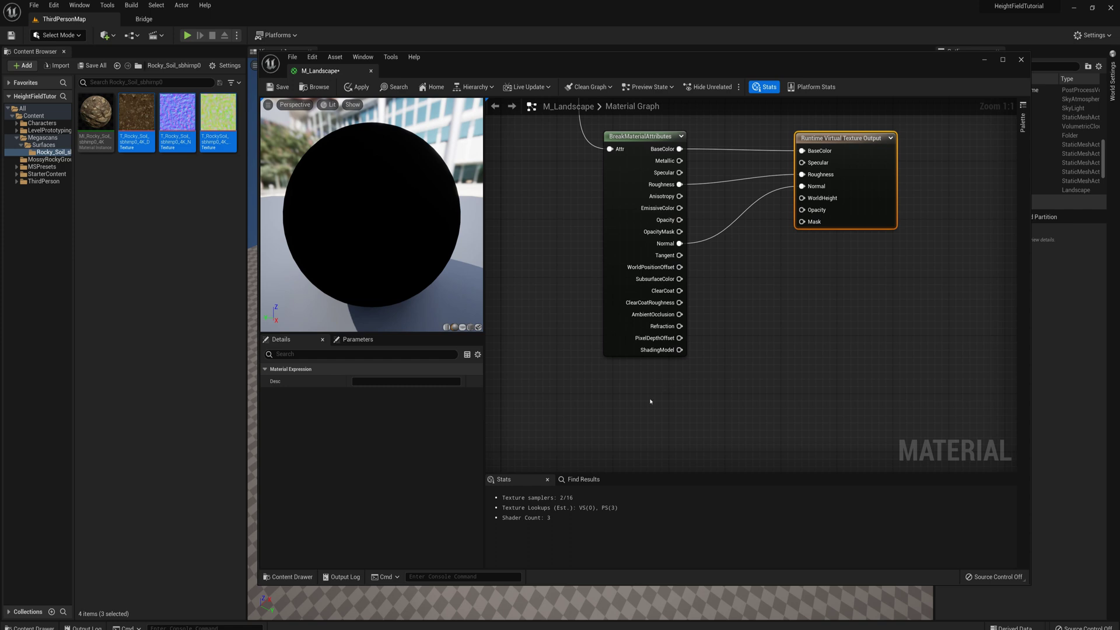
{"action": "right_click", "coordinate": [667, 405]}
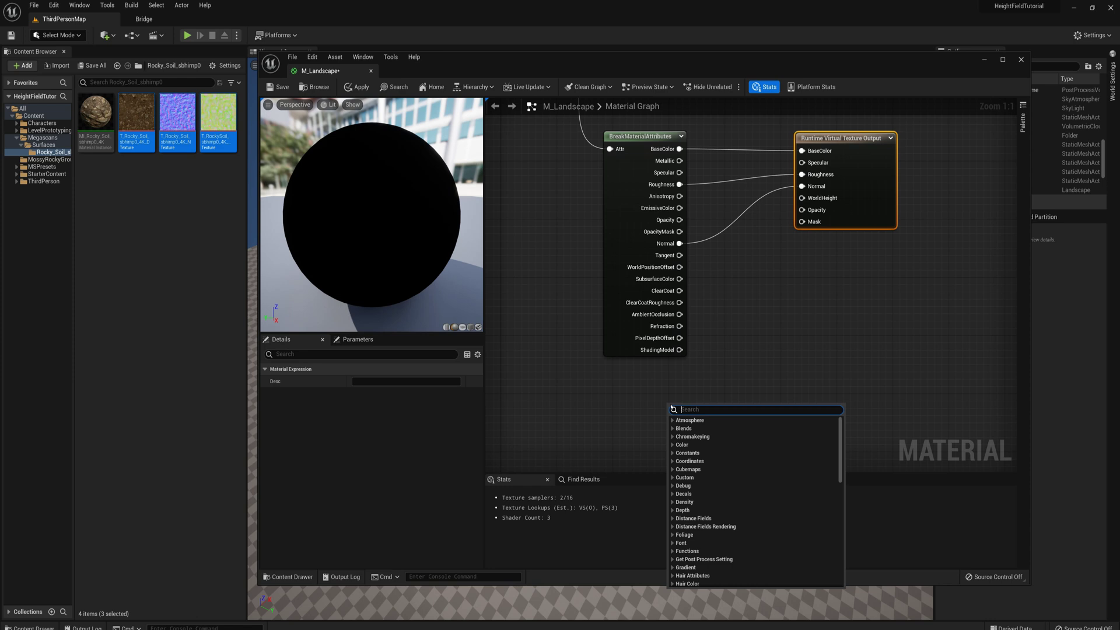
{"action": "type", "text": "world"}
{"action": "left_click", "coordinate": [697, 428]}
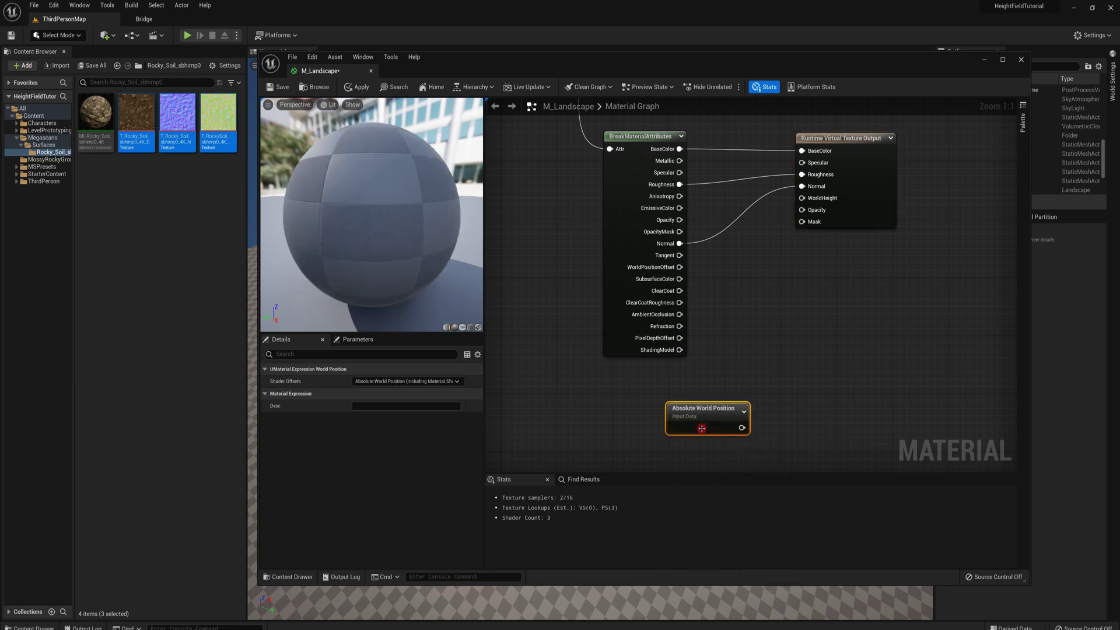
Feed the Absolute World Position into a ComponentMask node that passes only the B channel, and place it close by
{"action": "mouse_move", "coordinate": [714, 406]}
{"action": "left_mouse_down"}
{"action": "mouse_move", "coordinate": [658, 400]}
{"action": "mouse_move", "coordinate": [658, 415]}
{"action": "mouse_move", "coordinate": [733, 400]}
{"action": "left_mouse_up"}
{"action": "type", "text": "mask"}
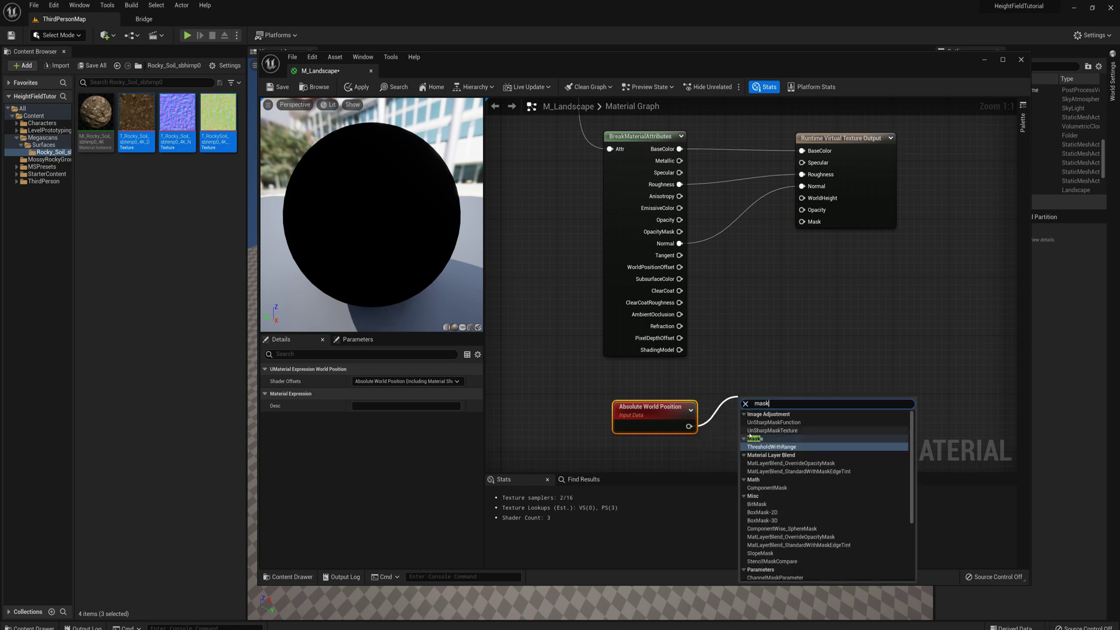
{"action": "left_click", "coordinate": [766, 488]}
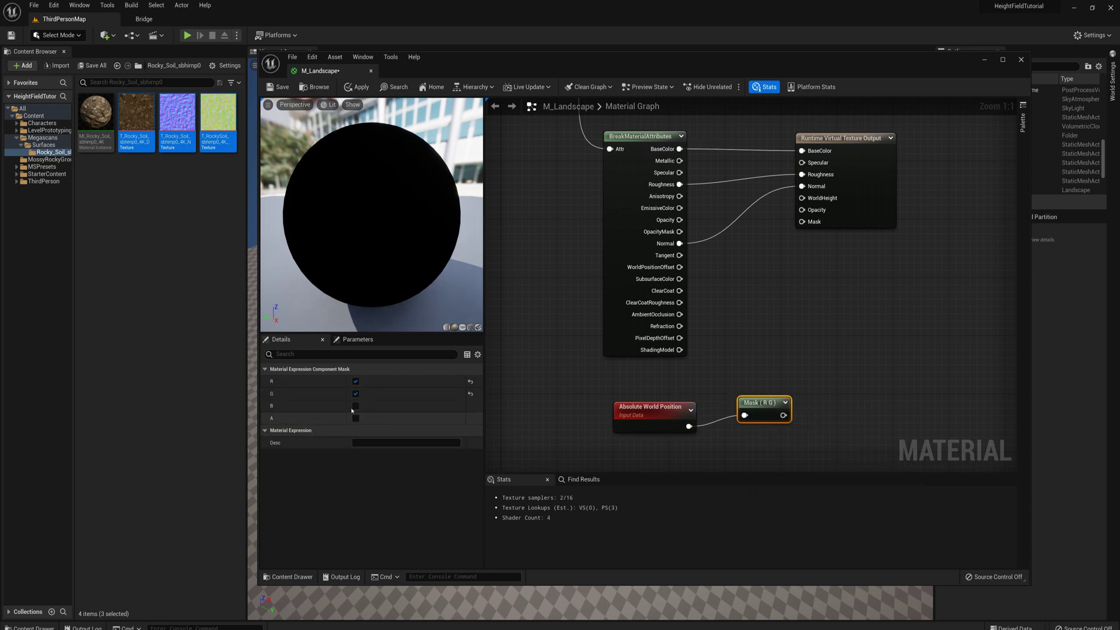
{"action": "left_click", "coordinate": [355, 381]}
{"action": "left_click", "coordinate": [355, 394]}
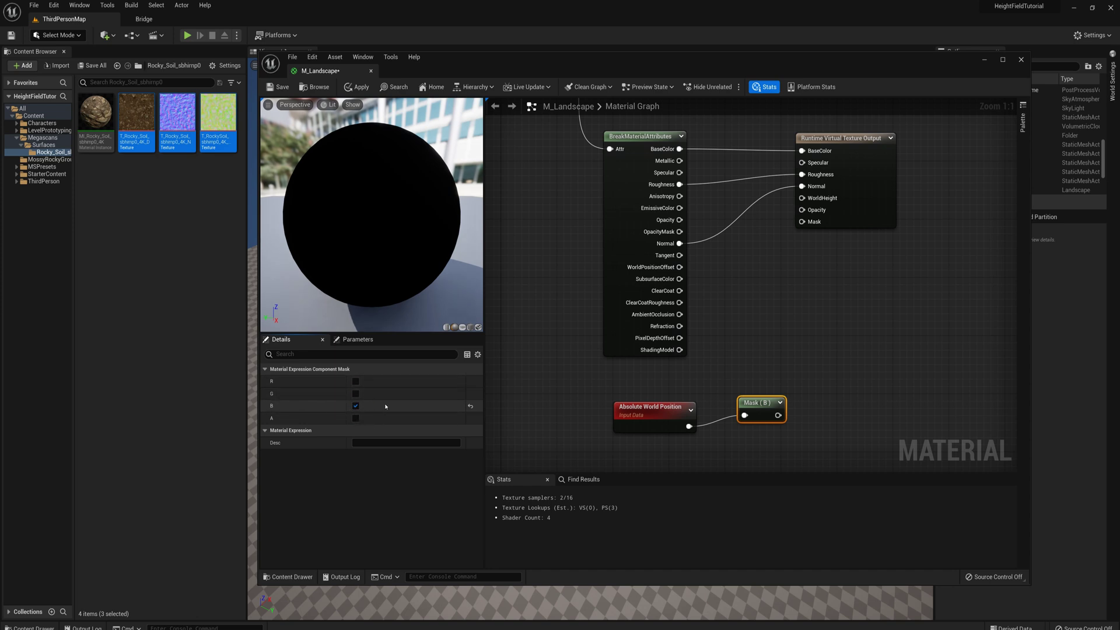
{"action": "left_click_drag", "start_coordinate": [758, 403], "coordinate": [732, 414]}
{"action": "right_click_drag", "start_coordinate": [747, 399], "coordinate": [660, 413]}
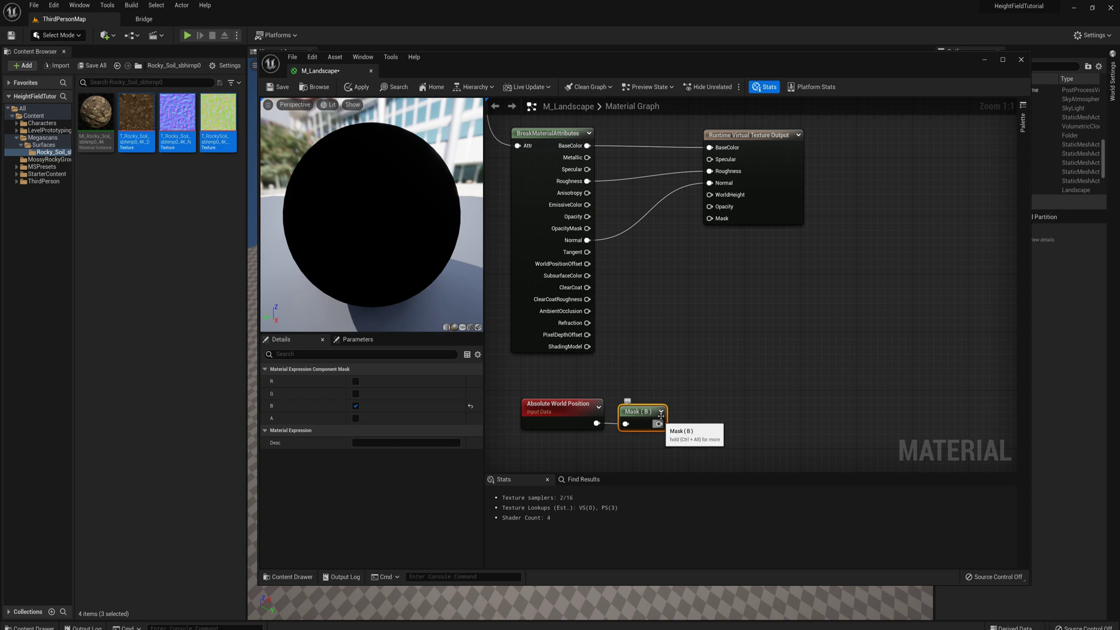
Connect the blue channel of the Rocky Soil ORDp texture to the Specular input of its MakeMaterialAttributes node
{"action": "scroll", "coordinate": [673, 325], "scroll_direction": "down", "scroll_amount": 3}
{"action": "right_click_drag", "start_coordinate": [665, 323], "coordinate": [993, 346]}
{"action": "right_click_drag", "start_coordinate": [595, 221], "coordinate": [585, 368]}
{"action": "scroll", "coordinate": [600, 323], "scroll_direction": "up", "scroll_amount": 2}
{"action": "right_click_drag", "start_coordinate": [602, 291], "coordinate": [613, 364]}
{"action": "scroll", "coordinate": [613, 367], "scroll_direction": "up", "scroll_amount": 1}
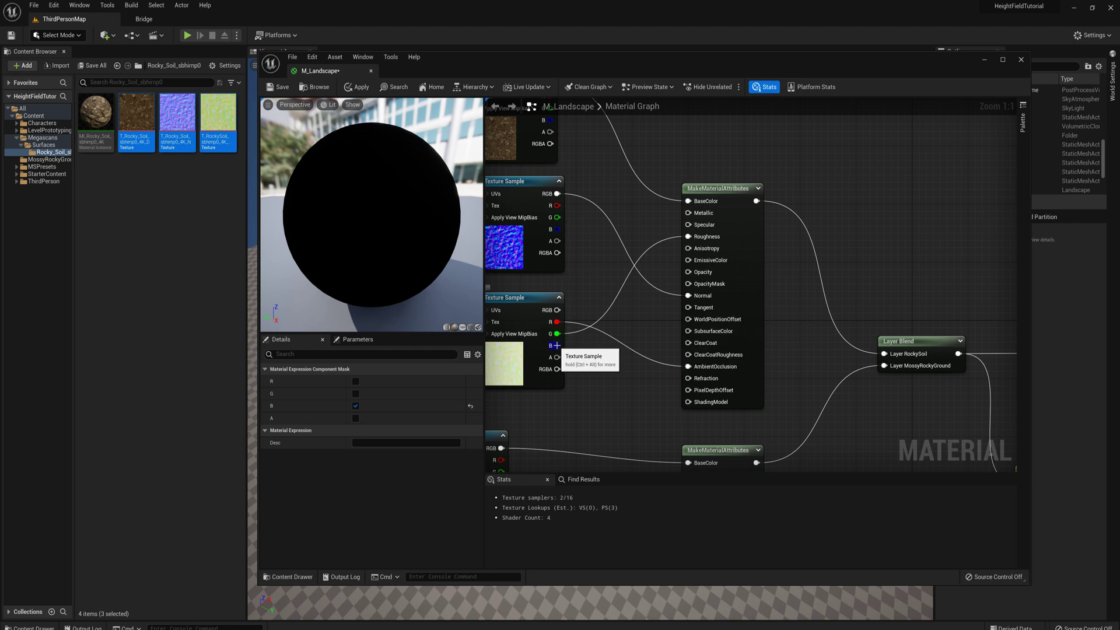
{"action": "left_click_drag", "start_coordinate": [557, 345], "coordinate": [690, 226]}
Connect the MossyRockyGround displacement texture to the Specular input of its MakeMaterialAttributes node
{"action": "right_click_drag", "start_coordinate": [637, 391], "coordinate": [700, 243]}
{"action": "right_click_drag", "start_coordinate": [696, 449], "coordinate": [707, 283]}
{"action": "right_click_drag", "start_coordinate": [623, 402], "coordinate": [632, 316]}
{"action": "right_click_drag", "start_coordinate": [655, 410], "coordinate": [671, 302]}
{"action": "left_click_drag", "start_coordinate": [601, 358], "coordinate": [788, 180]}
Multiply the Specular output of BreakMaterialAttributes by a constant of 25 using a Multiply node
{"action": "right_click_drag", "start_coordinate": [923, 190], "coordinate": [685, 331]}
{"action": "left_click", "coordinate": [729, 259]}
{"action": "right_click_drag", "start_coordinate": [770, 218], "coordinate": [701, 180]}
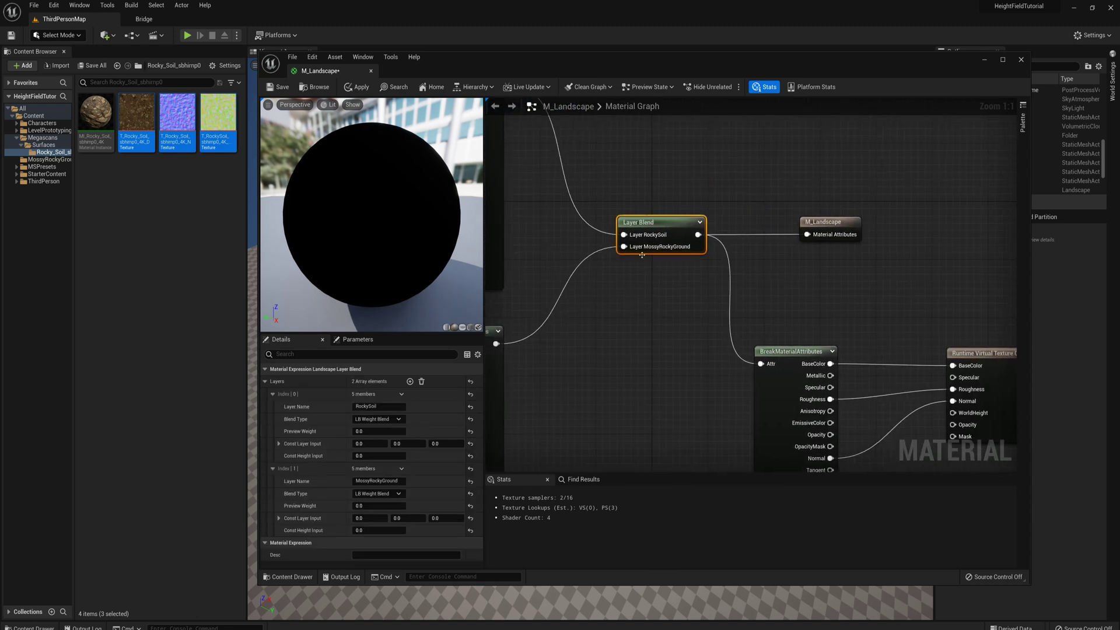
{"action": "right_click_drag", "start_coordinate": [816, 304], "coordinate": [726, 258]}
{"action": "left_click", "coordinate": [723, 305]}
{"action": "right_click_drag", "start_coordinate": [791, 272], "coordinate": [742, 235]}
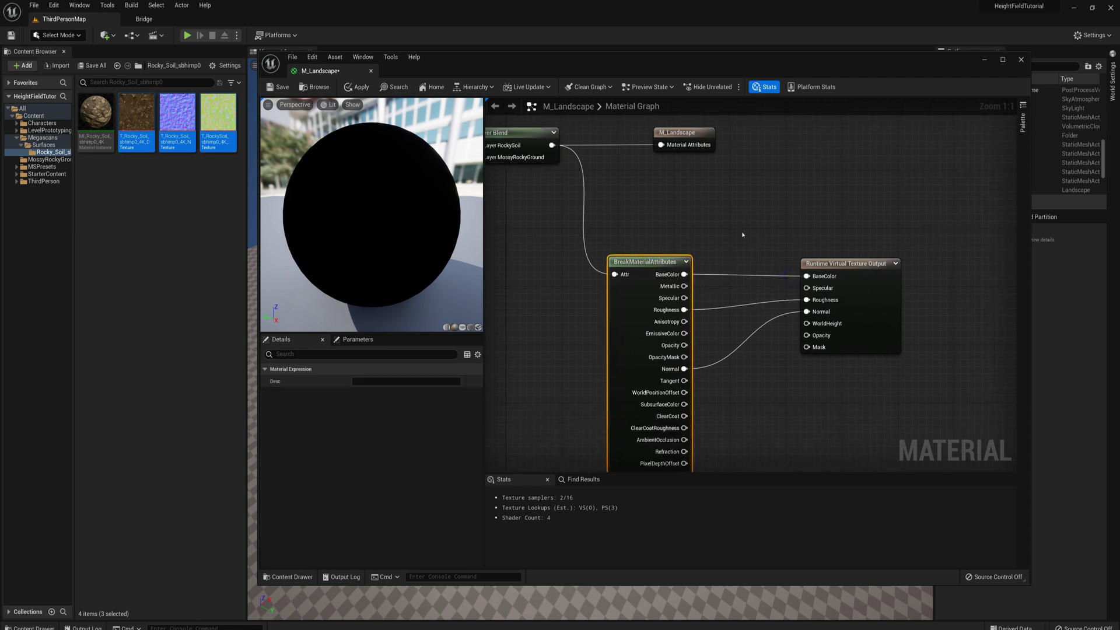
{"action": "left_click_drag", "start_coordinate": [685, 298], "coordinate": [767, 361]}
{"action": "type", "text": "*"}
{"action": "key", "text": "Return"}
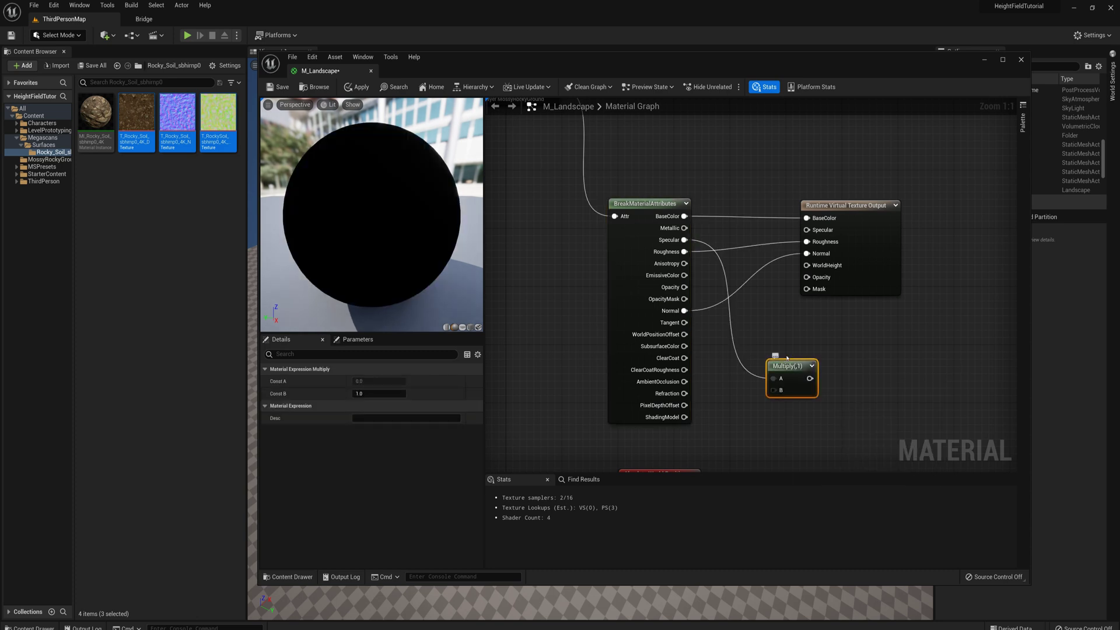
{"action": "left_click", "coordinate": [717, 416]}
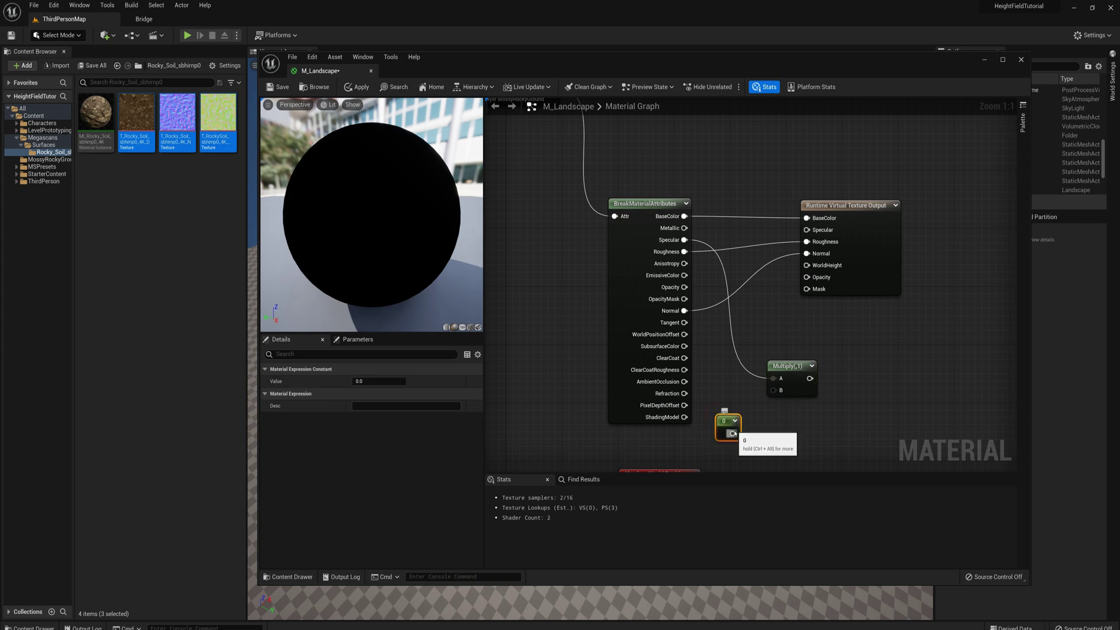
{"action": "left_click_drag", "start_coordinate": [733, 433], "coordinate": [774, 390]}
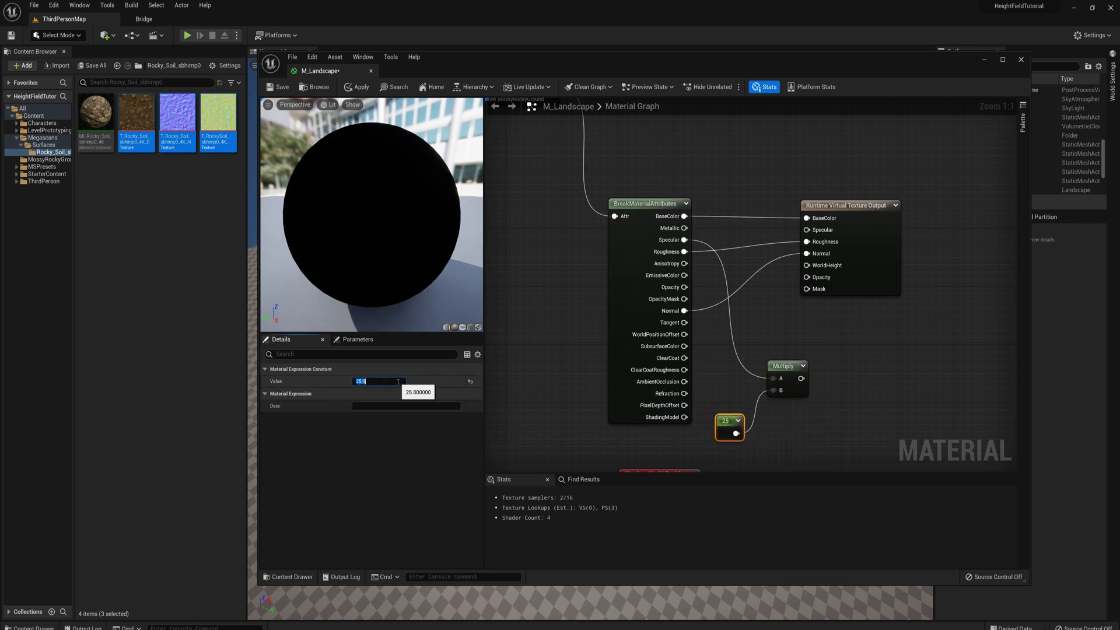
Add an Add node that sums the Multiply output and the B-masked world position
{"action": "right_click_drag", "start_coordinate": [824, 376], "coordinate": [824, 265]}
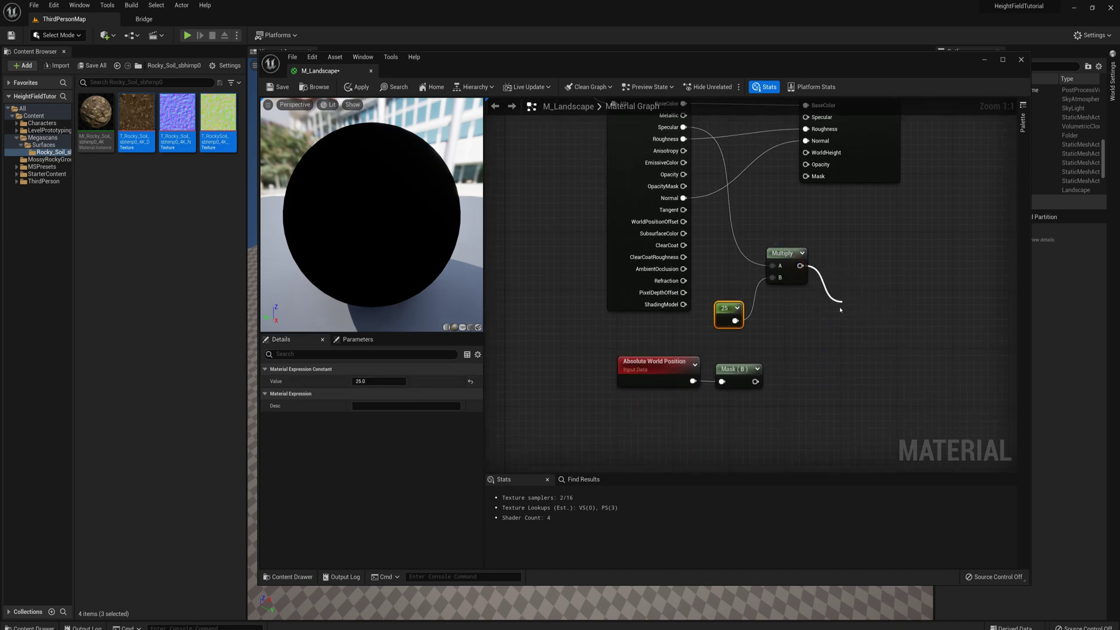
{"action": "left_click_drag", "start_coordinate": [799, 266], "coordinate": [849, 309]}
{"action": "type", "text": "add"}
{"action": "key", "text": "Return"}
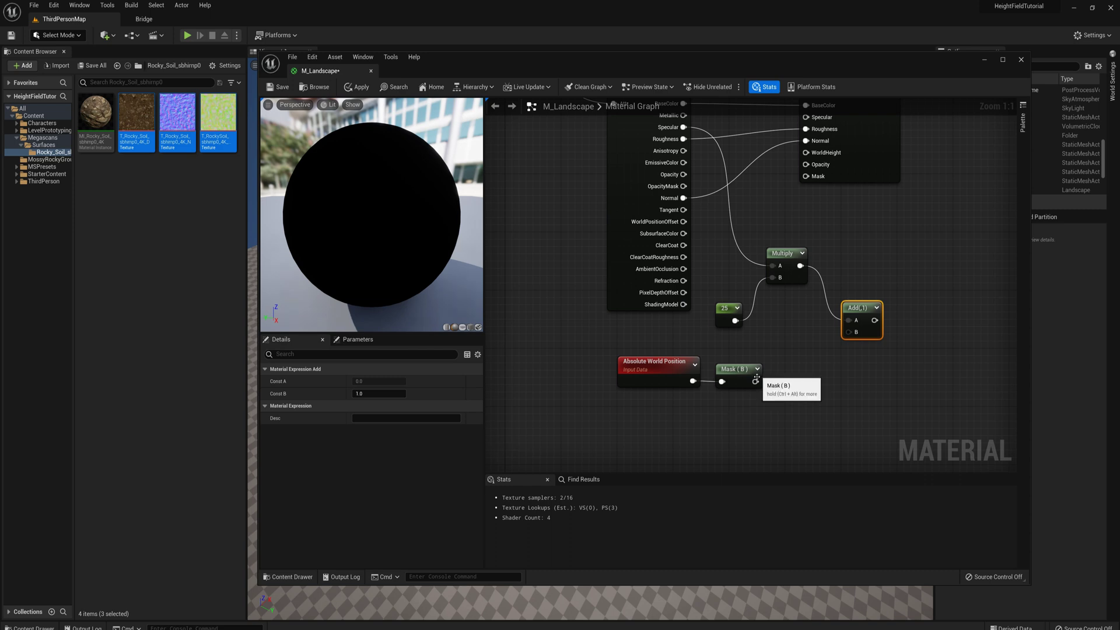
{"action": "left_click_drag", "start_coordinate": [756, 382], "coordinate": [852, 332]}
Connect the Add result to WorldHeight on the Runtime Virtual Texture Output and move that output node farther from BreakMaterialAttributes
{"action": "right_click_drag", "start_coordinate": [866, 202], "coordinate": [851, 287]}
{"action": "left_click_drag", "start_coordinate": [851, 404], "coordinate": [791, 238]}
{"action": "left_click_drag", "start_coordinate": [833, 179], "coordinate": [965, 190]}
Review the finished node network and apply the changes to the M_Landscape material
{"action": "scroll", "coordinate": [815, 161], "scroll_direction": "down", "scroll_amount": 5}
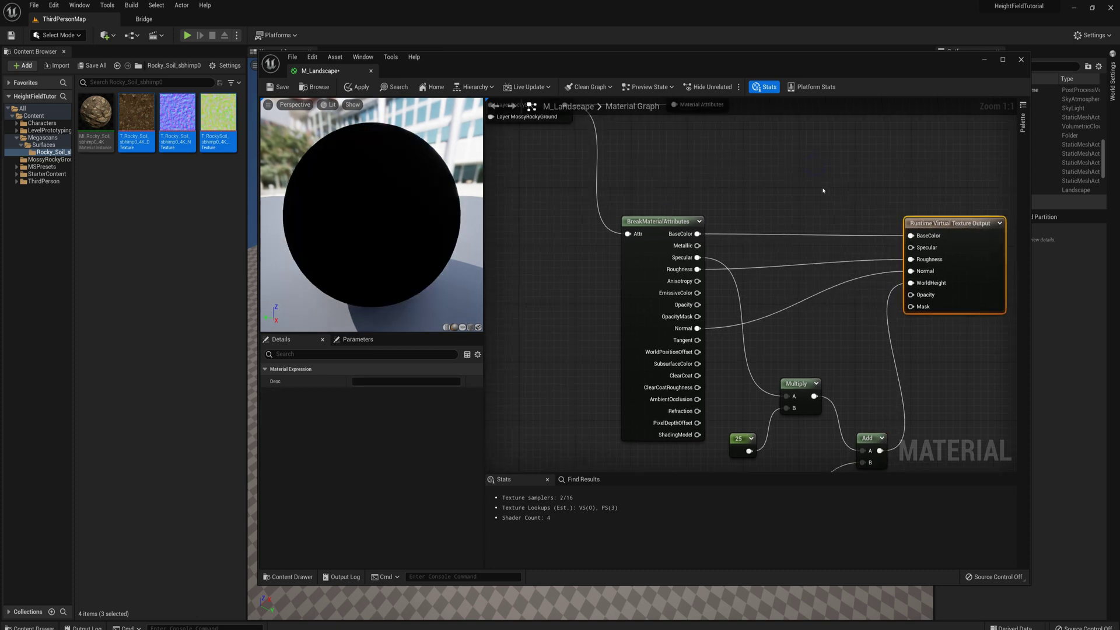
{"action": "right_click_drag", "start_coordinate": [745, 222], "coordinate": [779, 263]}
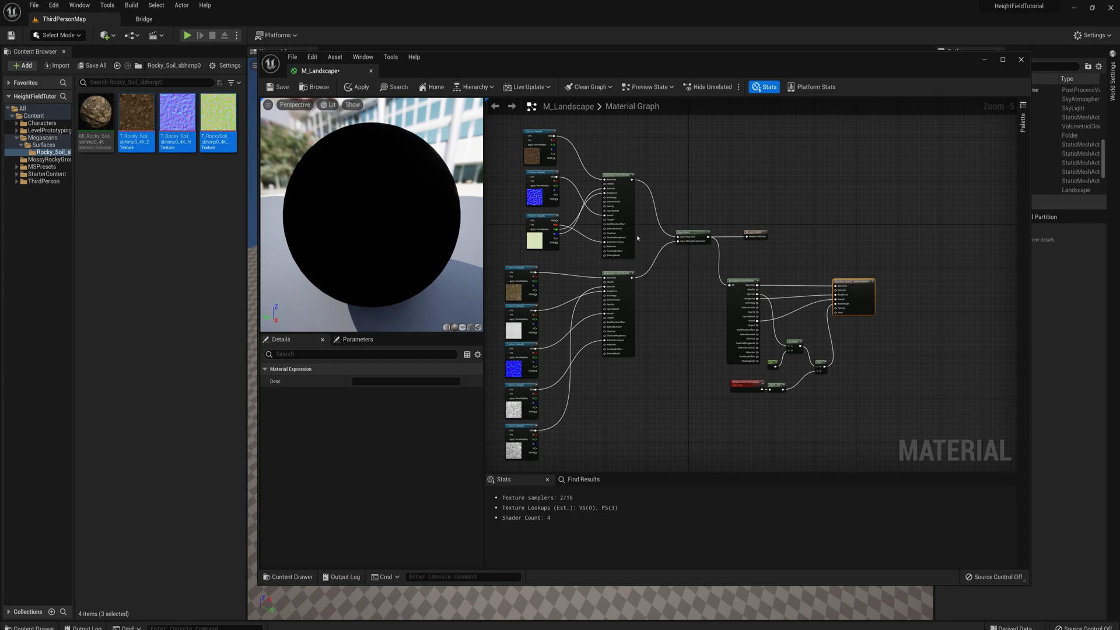
{"action": "scroll", "coordinate": [636, 238], "scroll_direction": "up", "scroll_amount": 2}
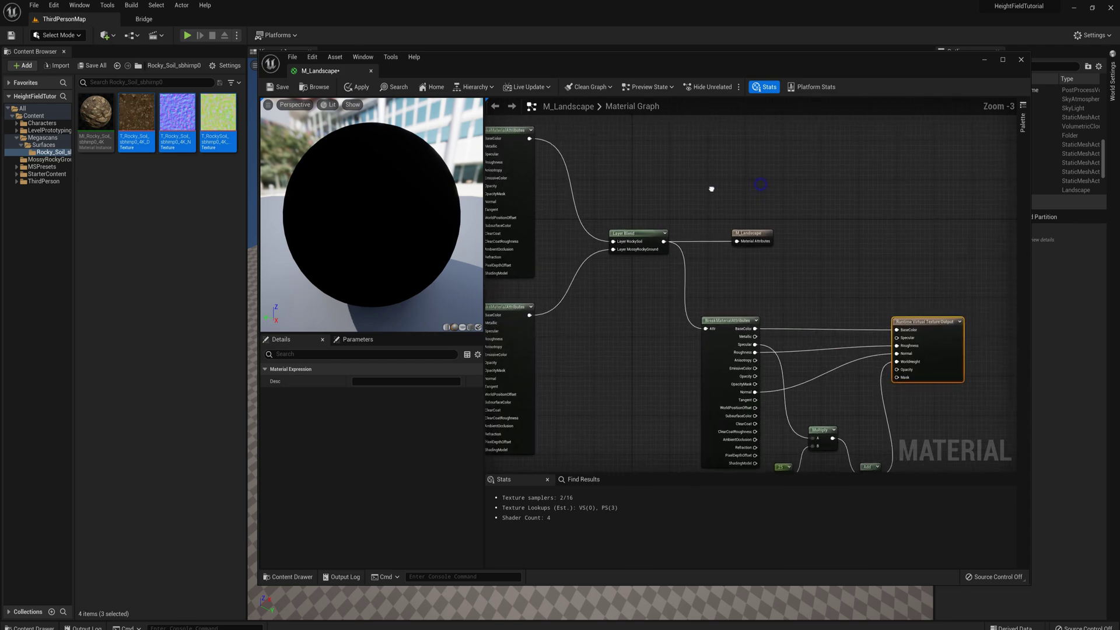
{"action": "left_click", "coordinate": [607, 232]}
{"action": "right_click_drag", "start_coordinate": [631, 244], "coordinate": [544, 238]}
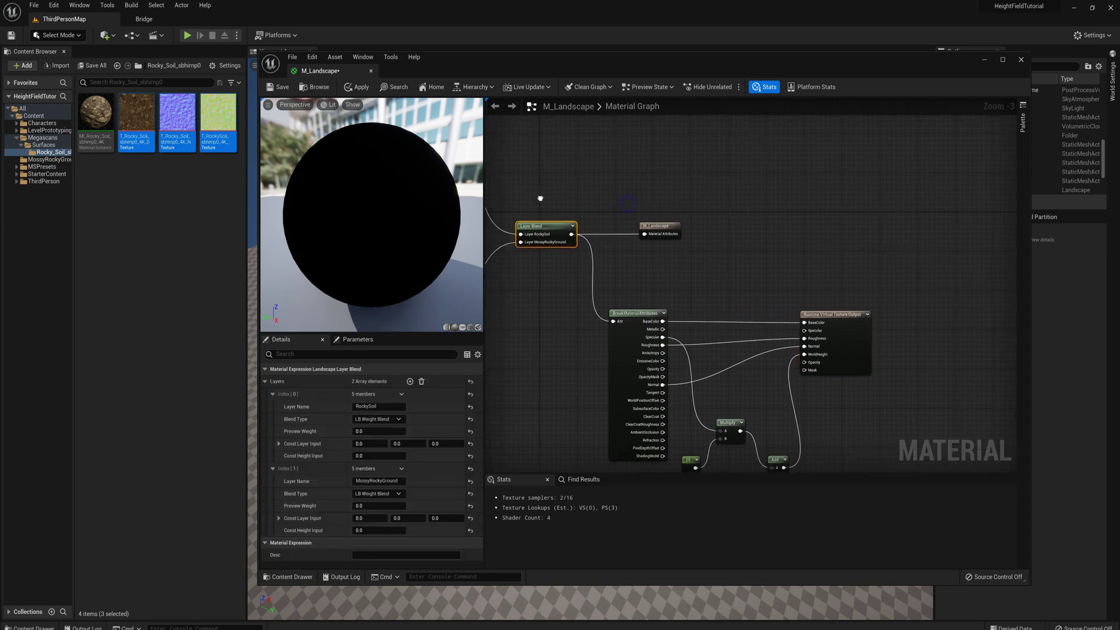
{"action": "right_click_drag", "start_coordinate": [759, 308], "coordinate": [758, 244]}
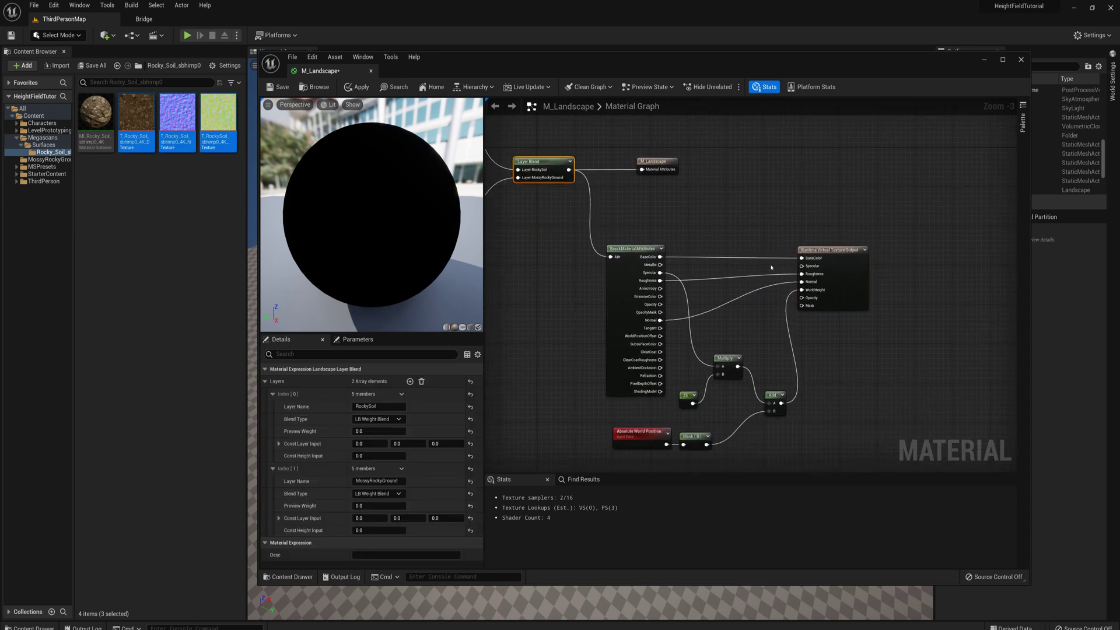
{"action": "left_click", "coordinate": [357, 89]}
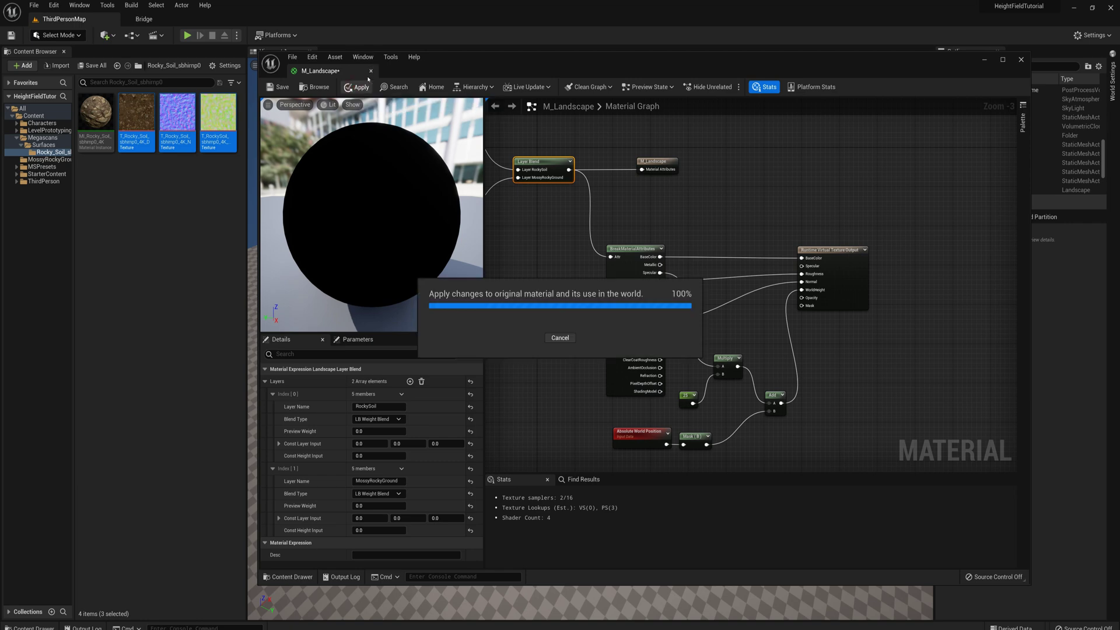
Close the material editor and assign M_Landscape as the Landscape Material of the parent Landscape actor
{"action": "left_click", "coordinate": [371, 71]}
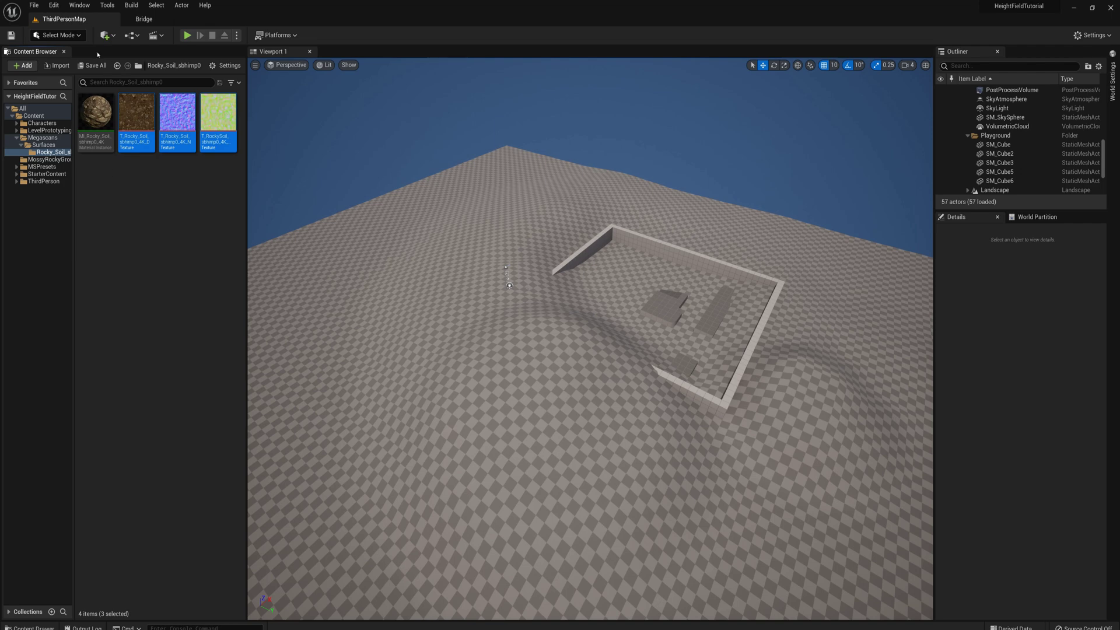
{"action": "left_click", "coordinate": [410, 295]}
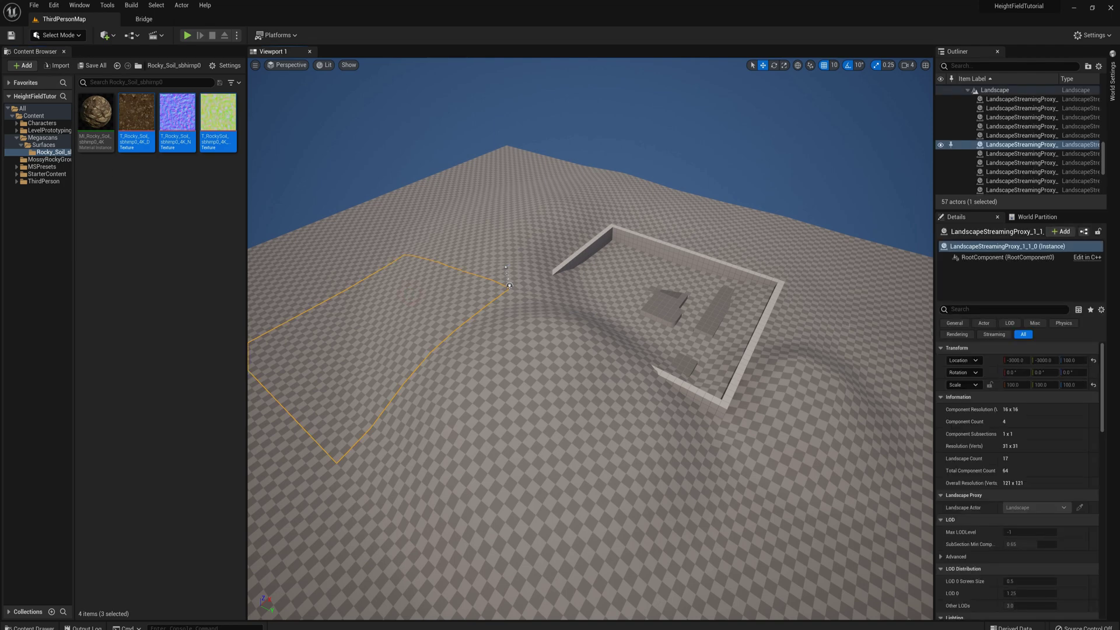
{"action": "scroll", "coordinate": [1030, 142], "scroll_direction": "up", "scroll_amount": 2}
{"action": "left_click", "coordinate": [995, 133]}
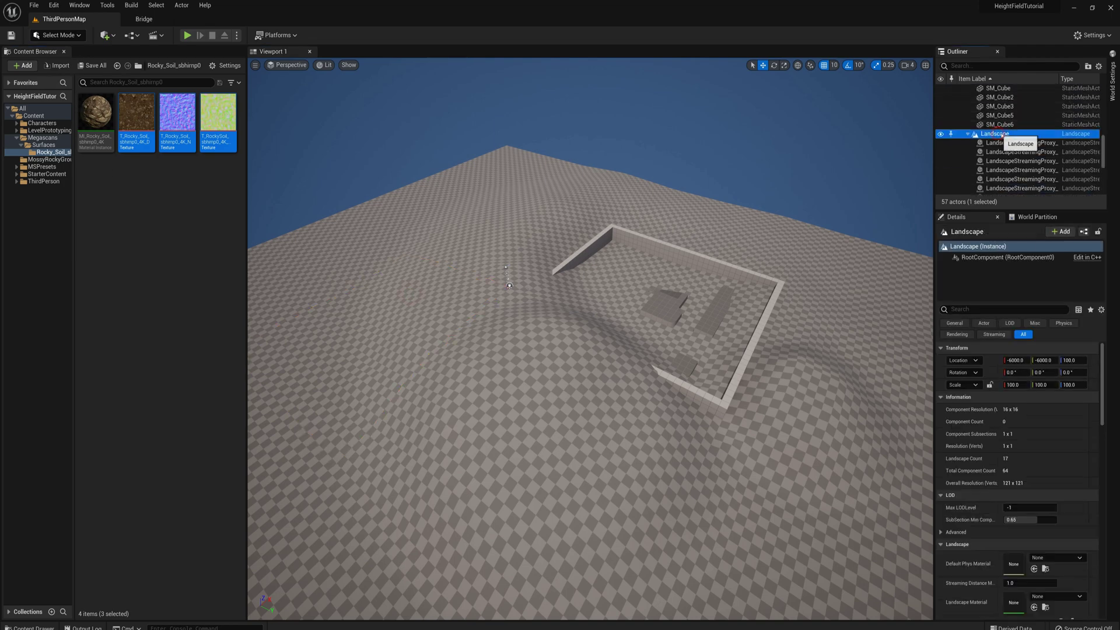
{"action": "scroll", "coordinate": [1014, 524], "scroll_direction": "down", "scroll_amount": 3}
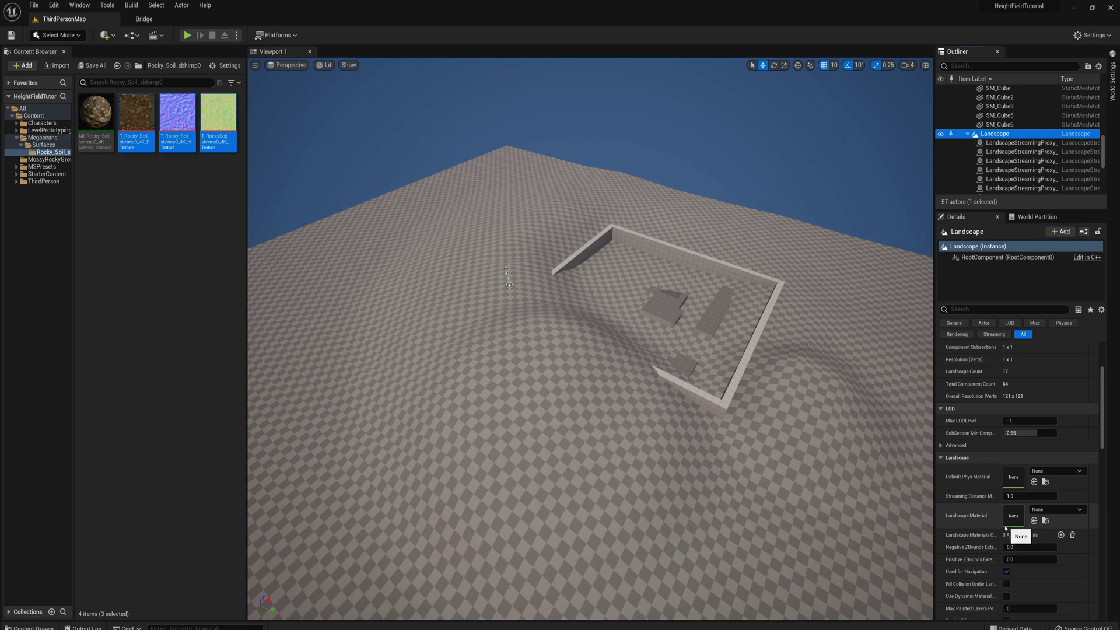
{"action": "left_click", "coordinate": [1054, 509]}
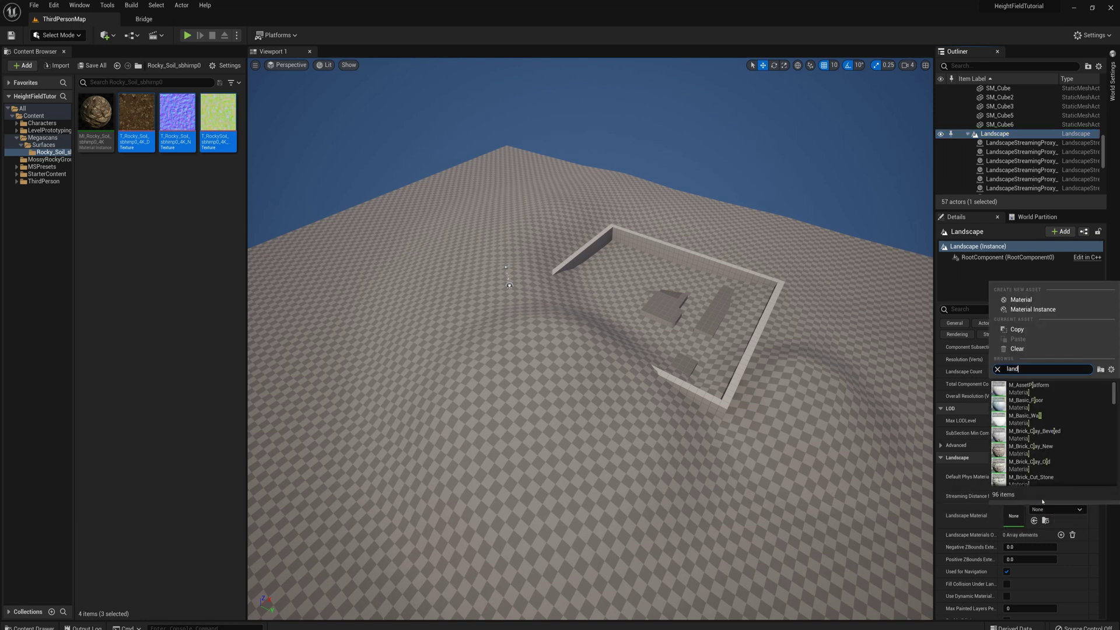
{"action": "type", "text": "land"}
{"action": "left_click", "coordinate": [1027, 388]}
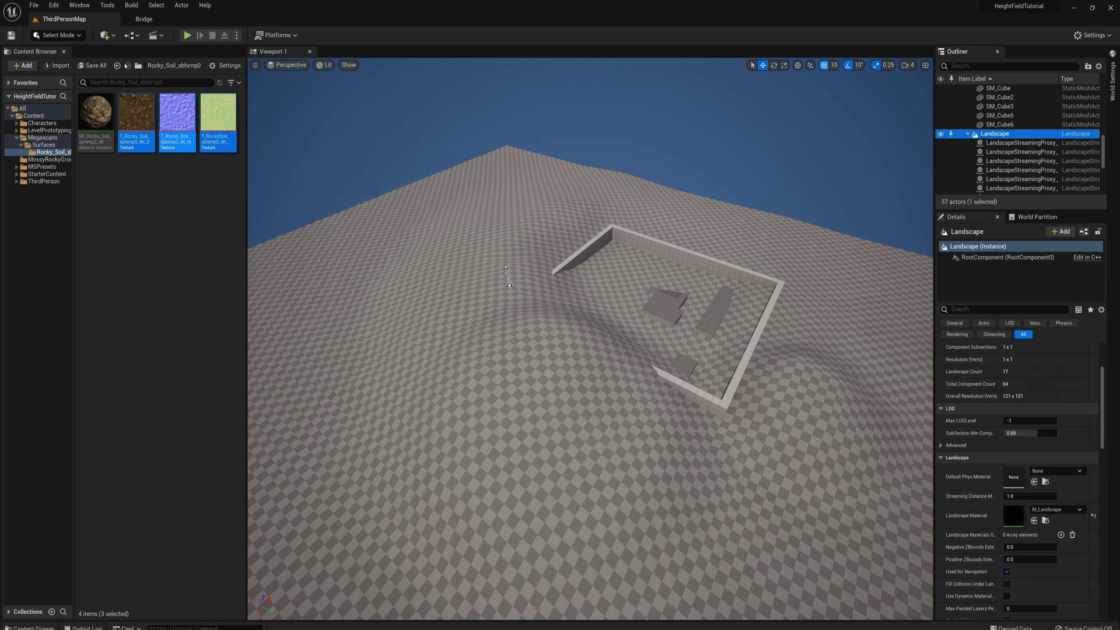
Enter landscape painting and create weight-blended (normal) layer info assets for the RockySoil and MossyRockyGround layers
{"action": "left_click", "coordinate": [61, 37]}
{"action": "left_click", "coordinate": [69, 62]}
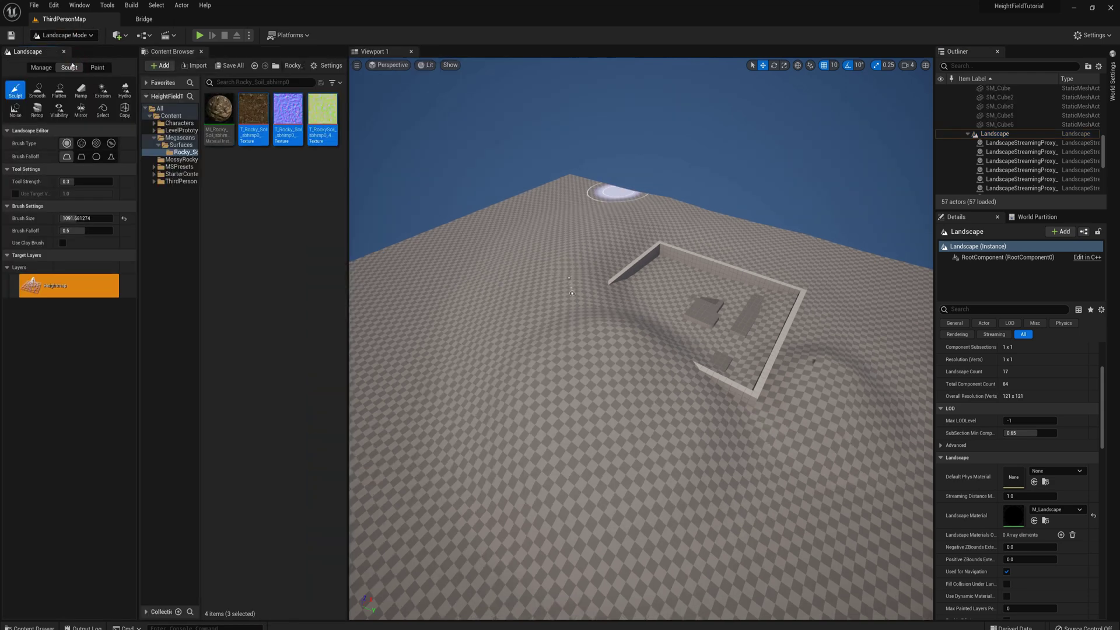
{"action": "left_click", "coordinate": [95, 68]}
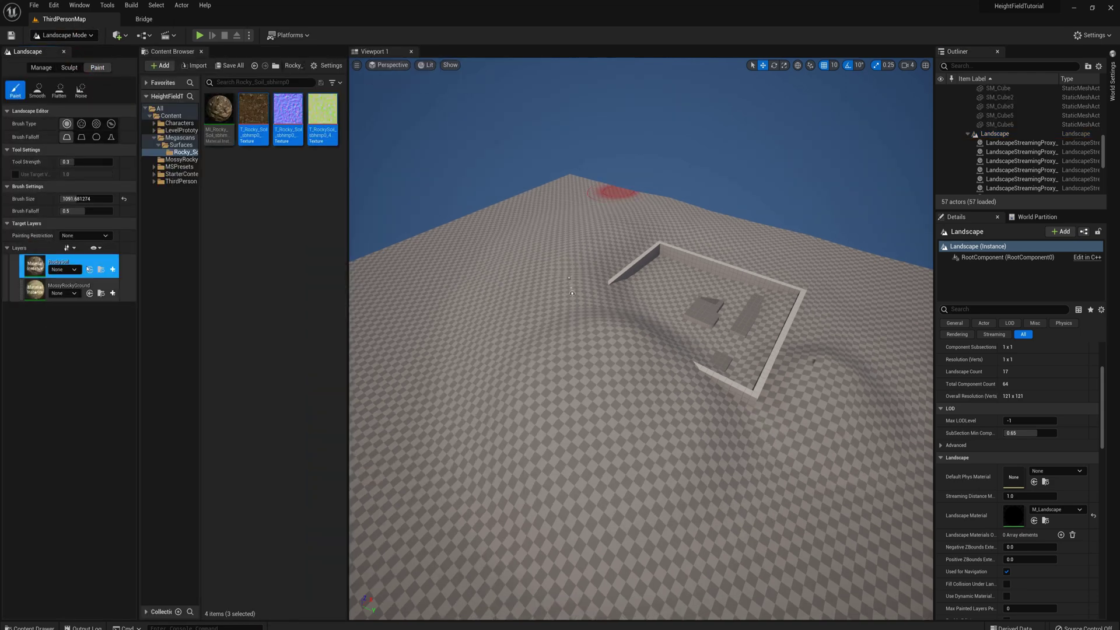
{"action": "left_click", "coordinate": [112, 270]}
{"action": "left_click", "coordinate": [600, 415]}
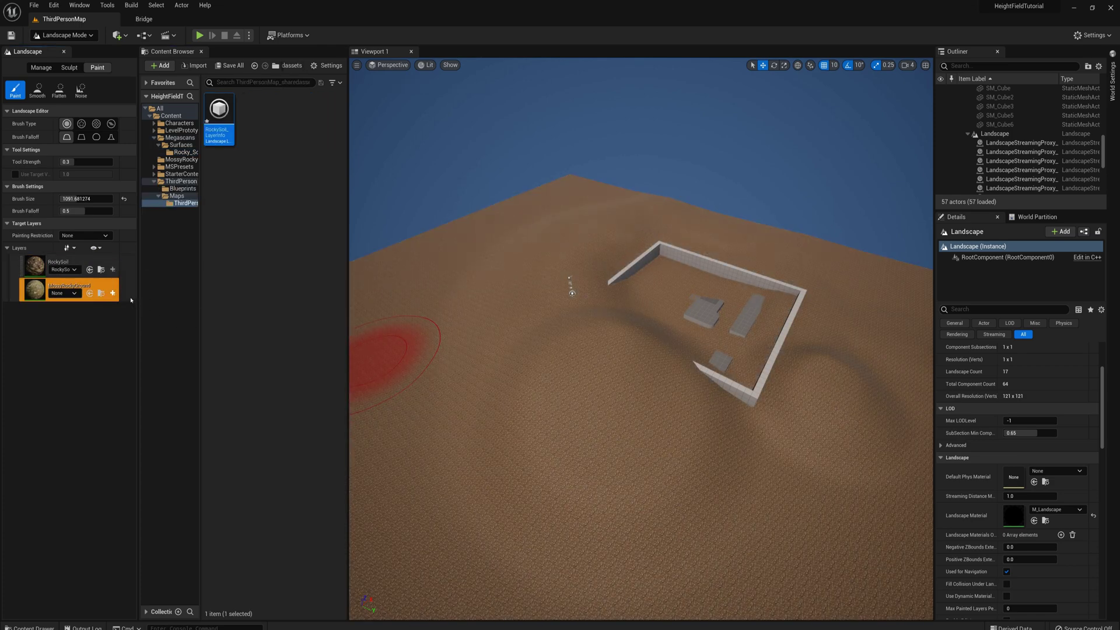
{"action": "left_click", "coordinate": [112, 293]}
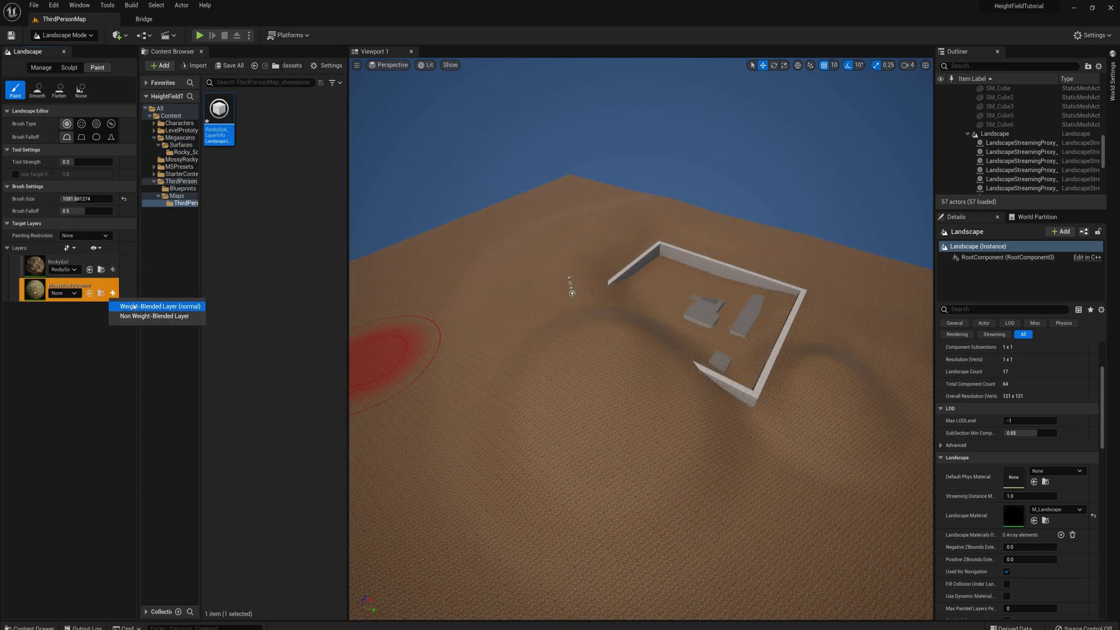
{"action": "left_click", "coordinate": [205, 303]}
{"action": "left_click", "coordinate": [594, 414]}
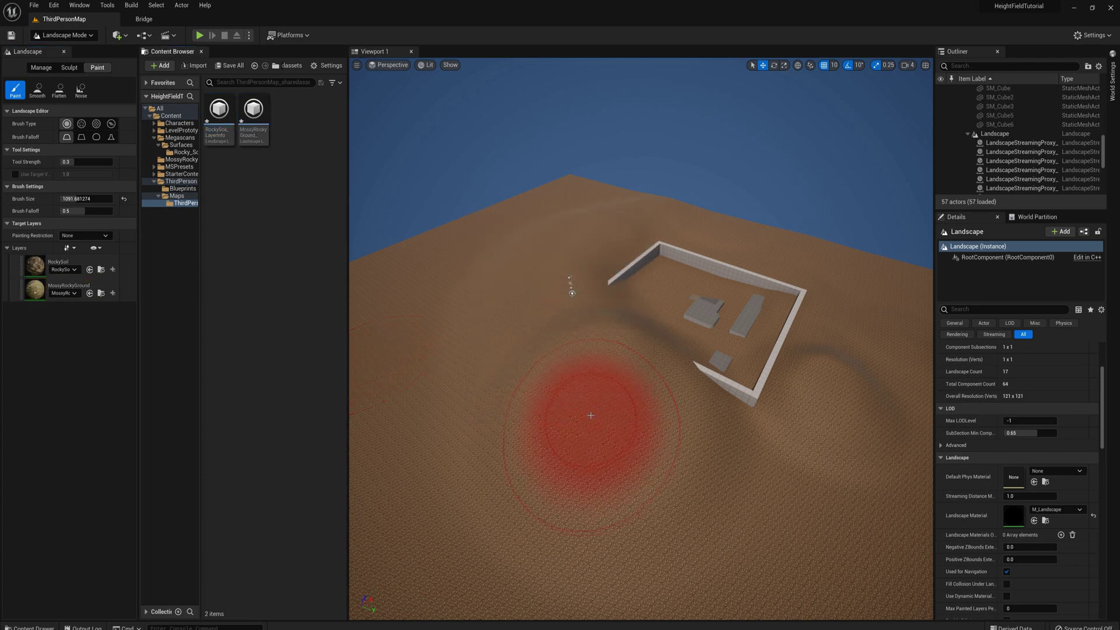
Paint the MossyRockyGround layer across the hill and the walled playground area, and inspect the ground up close
{"action": "left_click", "coordinate": [59, 291]}
{"action": "mouse_move", "coordinate": [647, 259]}
{"action": "left_mouse_down"}
{"action": "mouse_move", "coordinate": [656, 376]}
{"action": "mouse_move", "coordinate": [776, 295]}
{"action": "mouse_move", "coordinate": [667, 328]}
{"action": "mouse_move", "coordinate": [636, 285]}
{"action": "mouse_move", "coordinate": [741, 351]}
{"action": "left_mouse_up"}
{"action": "mouse_move", "coordinate": [716, 344]}
{"action": "right_mouse_down"}
{"action": "mouse_move", "coordinate": [776, 326]}
{"action": "mouse_move", "coordinate": [700, 321]}
{"action": "mouse_move", "coordinate": [718, 309]}
{"action": "mouse_move", "coordinate": [735, 312]}
{"action": "mouse_move", "coordinate": [683, 338]}
{"action": "mouse_move", "coordinate": [679, 309]}
{"action": "right_mouse_up"}
{"action": "key", "text": "w"}
{"action": "key", "text": "w"}
{"action": "key", "text": "s"}
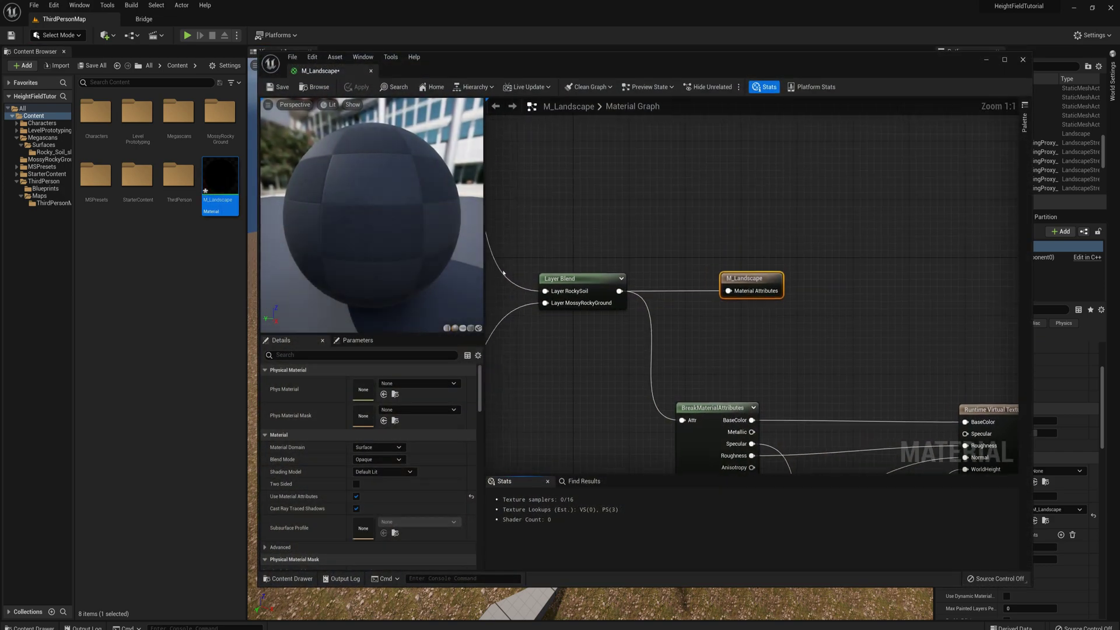
Add a LandscapeLayerCoords node beside the Rocky Soil textures in M_Landscape and set its Mapping Scale to 5
{"action": "scroll", "coordinate": [615, 274], "scroll_direction": "down", "scroll_amount": 4}
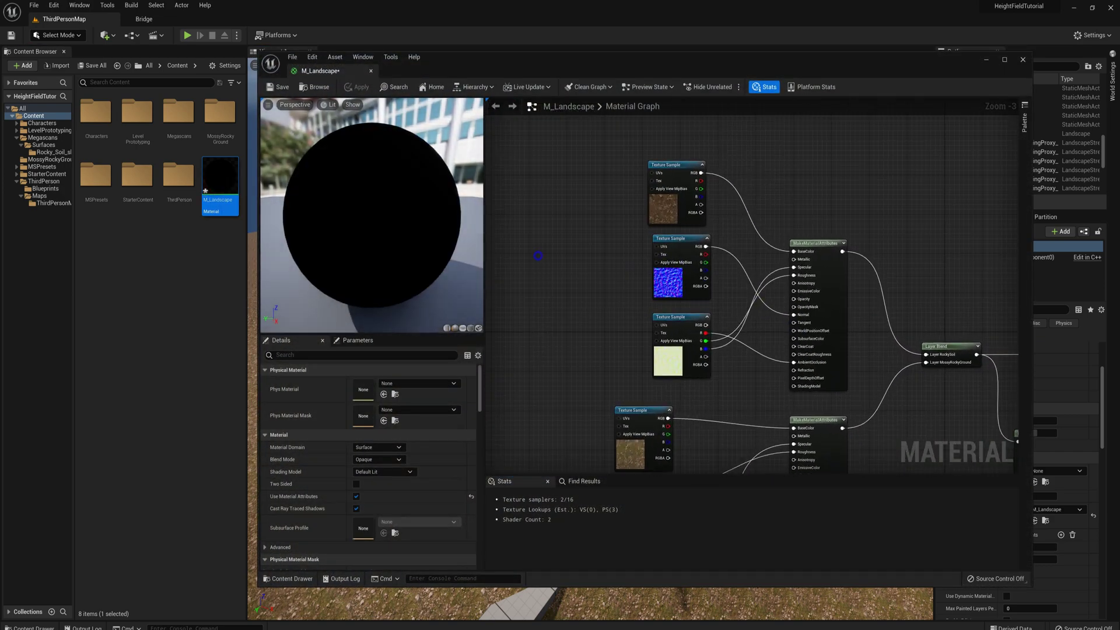
{"action": "right_click", "coordinate": [540, 256]}
{"action": "type", "text": "landsc"}
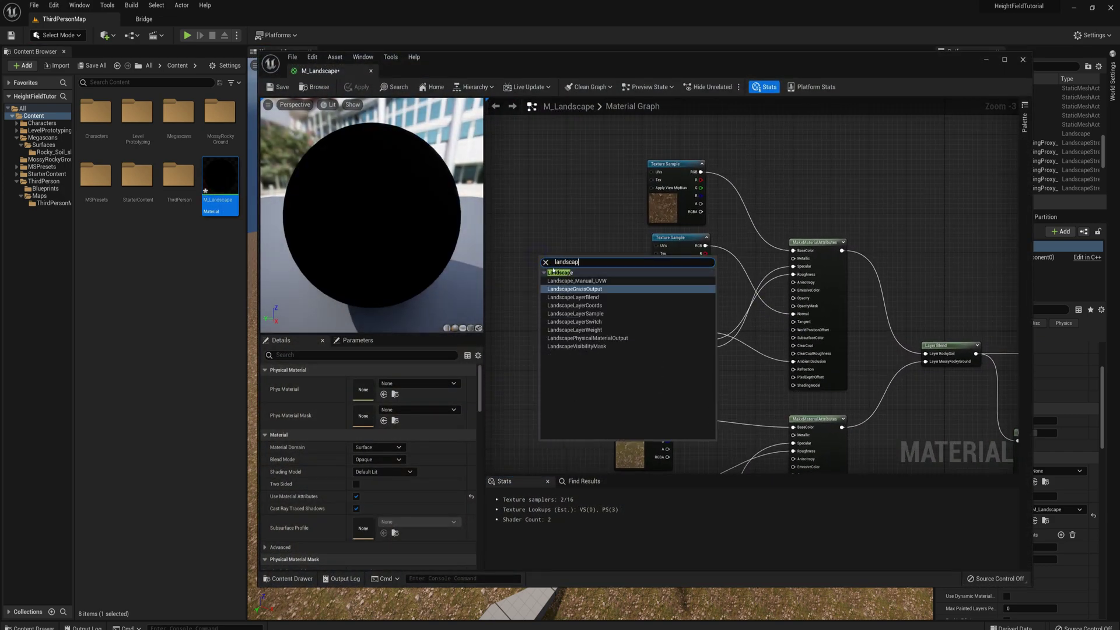
{"action": "type", "text": "ap"}
{"action": "left_click", "coordinate": [575, 305]}
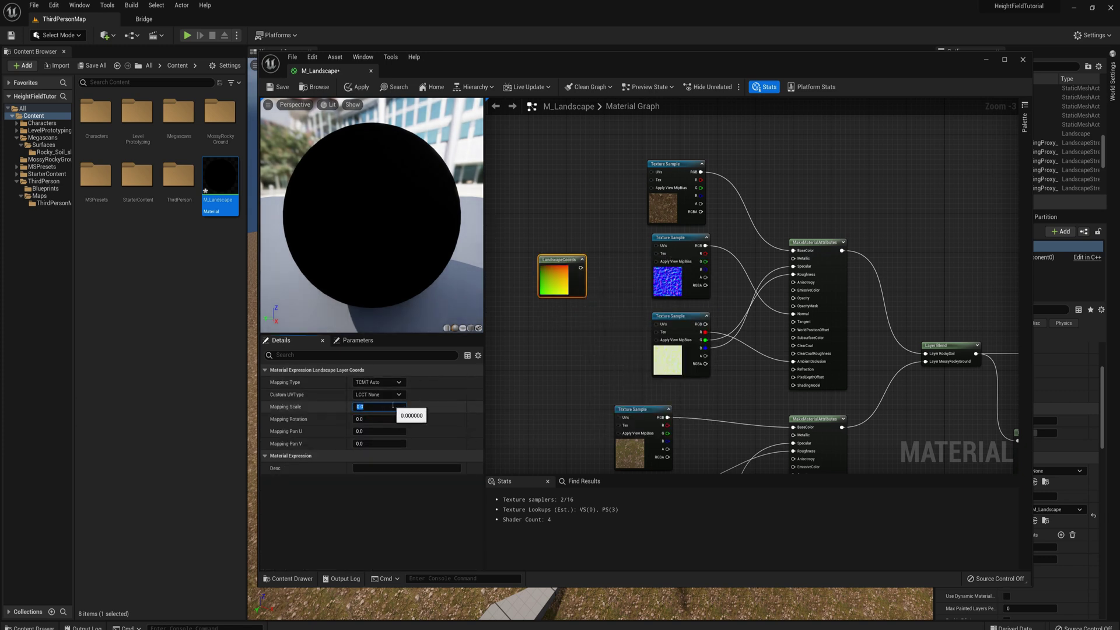
{"action": "type", "text": "5"}
{"action": "key", "text": "Return"}
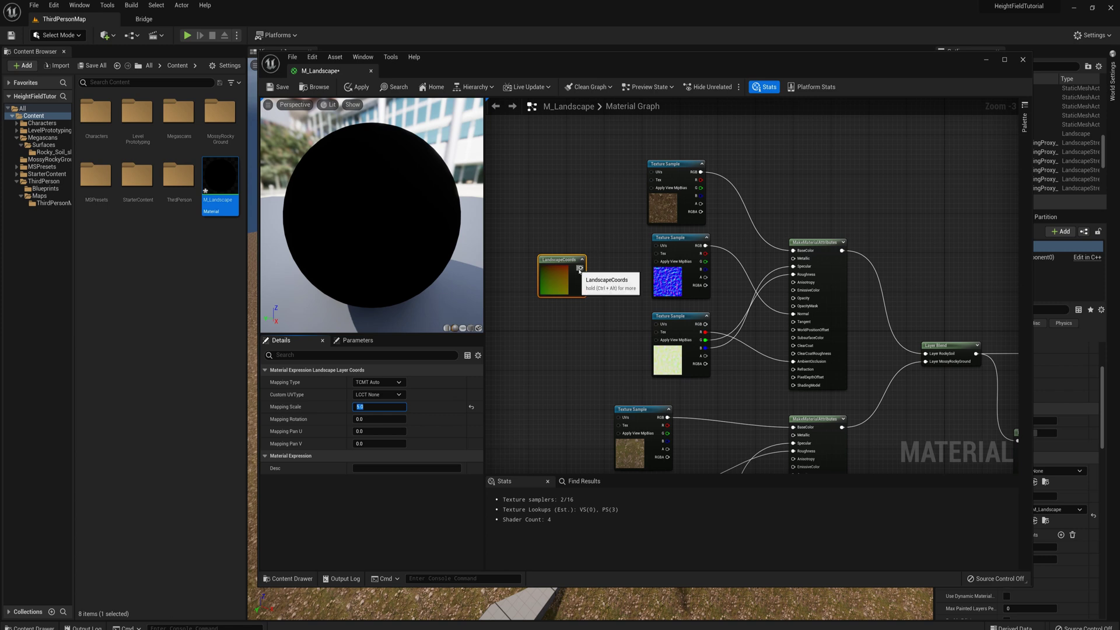
Connect the landscape coordinates node to the UVs of the three Rocky Soil texture samples
{"action": "left_click_drag", "start_coordinate": [581, 267], "coordinate": [652, 172]}
{"action": "left_click_drag", "start_coordinate": [580, 268], "coordinate": [657, 246]}
{"action": "left_click_drag", "start_coordinate": [580, 268], "coordinate": [656, 324]}
Duplicate the landscape coordinates node and connect the copy to the UVs of the five Mossy Rocky Ground texture samples
{"action": "right_click_drag", "start_coordinate": [569, 377], "coordinate": [645, 225]}
{"action": "key", "text": "ctrl+v"}
{"action": "left_click_drag", "start_coordinate": [639, 403], "coordinate": [695, 266]}
{"action": "right_click_drag", "start_coordinate": [650, 417], "coordinate": [629, 339]}
{"action": "left_click_drag", "start_coordinate": [618, 325], "coordinate": [675, 325]}
{"action": "right_click_drag", "start_coordinate": [654, 350], "coordinate": [648, 299]}
{"action": "left_click_drag", "start_coordinate": [595, 280], "coordinate": [670, 347]}
{"action": "left_click_drag", "start_coordinate": [607, 338], "coordinate": [670, 421]}
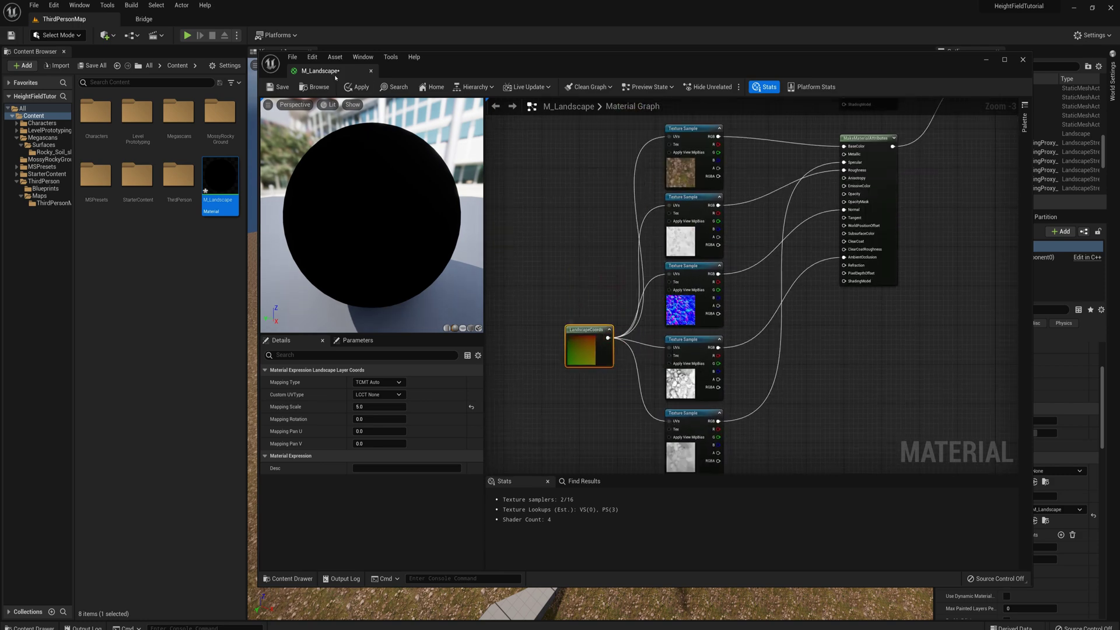
Apply the M_Landscape changes, close the material editor and check the texture tiling on the landscape
{"action": "left_click", "coordinate": [358, 87]}
{"action": "left_click", "coordinate": [371, 70]}
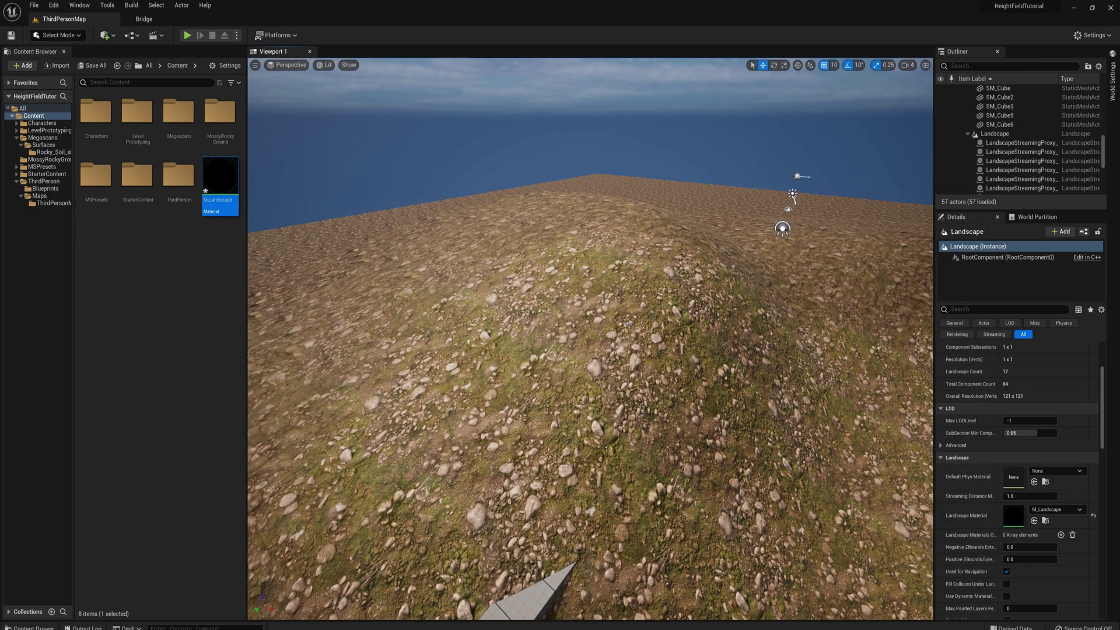
{"action": "mouse_move", "coordinate": [590, 338]}
{"action": "right_mouse_down"}
{"action": "mouse_move", "coordinate": [700, 344]}
{"action": "mouse_move", "coordinate": [752, 327]}
{"action": "mouse_move", "coordinate": [596, 335]}
{"action": "right_mouse_up"}
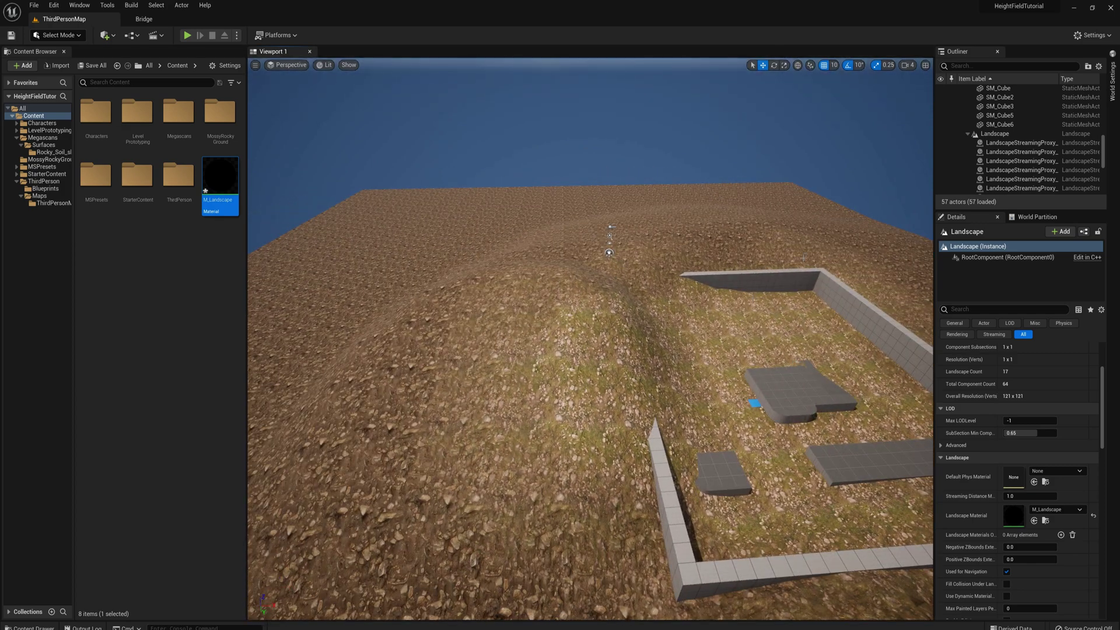
Set the Landscape actor's location to 0, 0, 0
{"action": "left_click", "coordinate": [992, 140]}
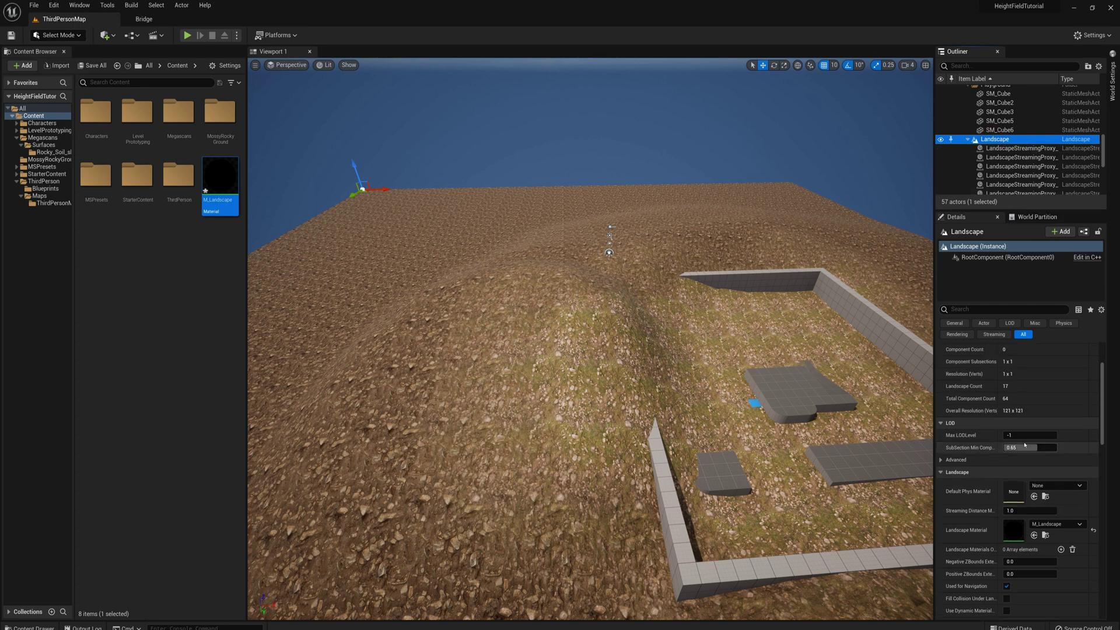
{"action": "left_click", "coordinate": [1019, 360]}
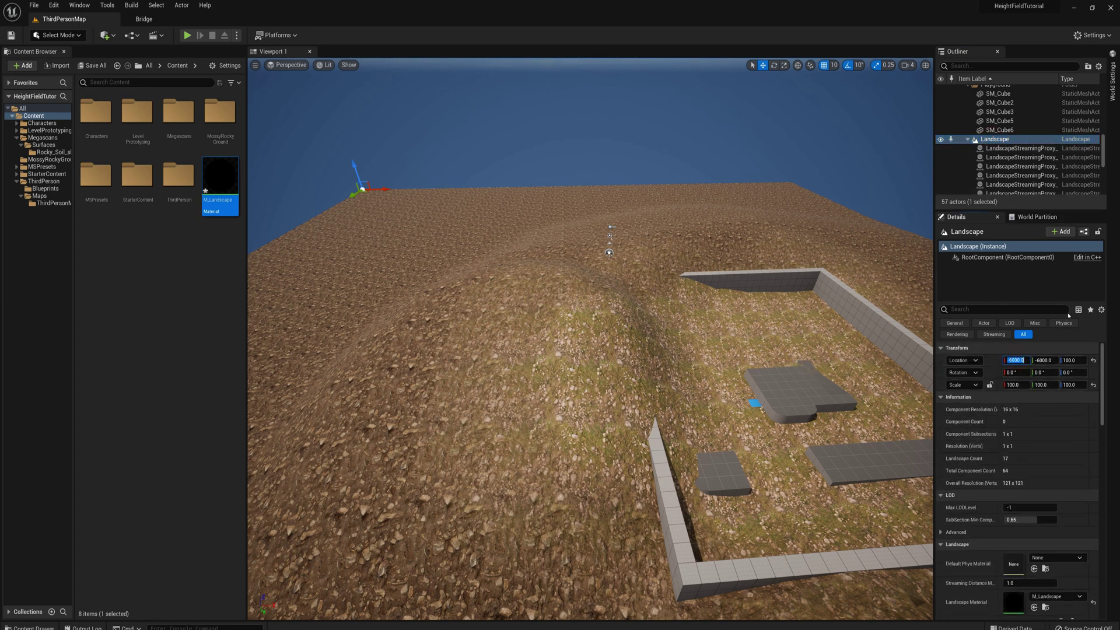
{"action": "key", "text": "Tab"}
{"action": "type", "text": "0"}
{"action": "key", "text": "Tab"}
{"action": "type", "text": "0"}
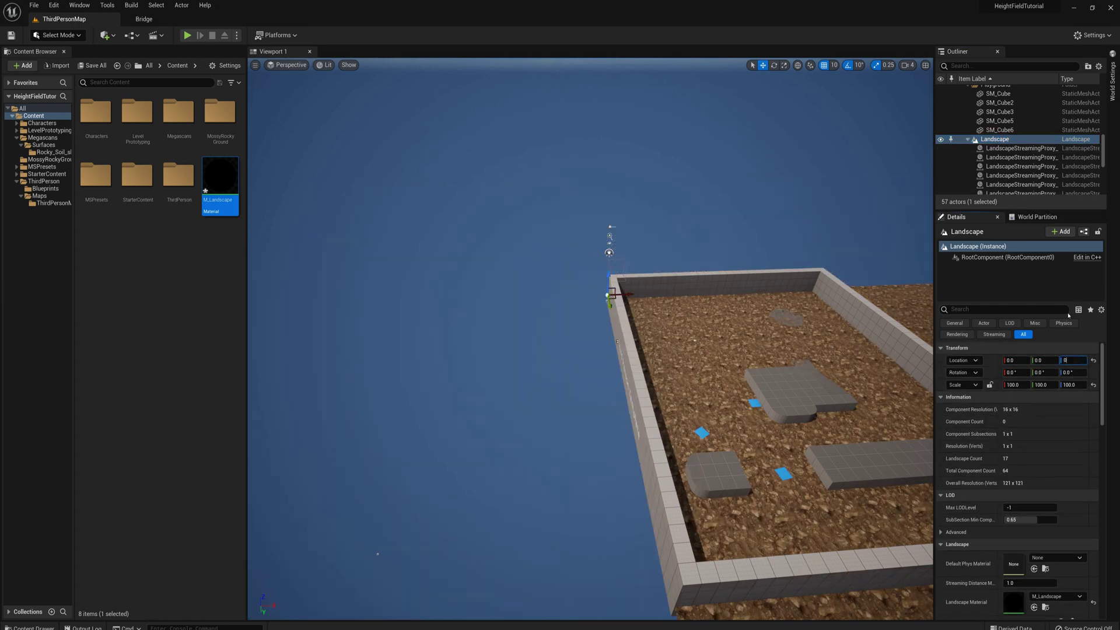
{"action": "key", "text": "Tab"}
Delete the playground's floor cube and the two walls that separate it from the rest of the landscape
{"action": "right_click_drag", "start_coordinate": [558, 223], "coordinate": [788, 233]}
{"action": "right_click_drag", "start_coordinate": [410, 380], "coordinate": [373, 397]}
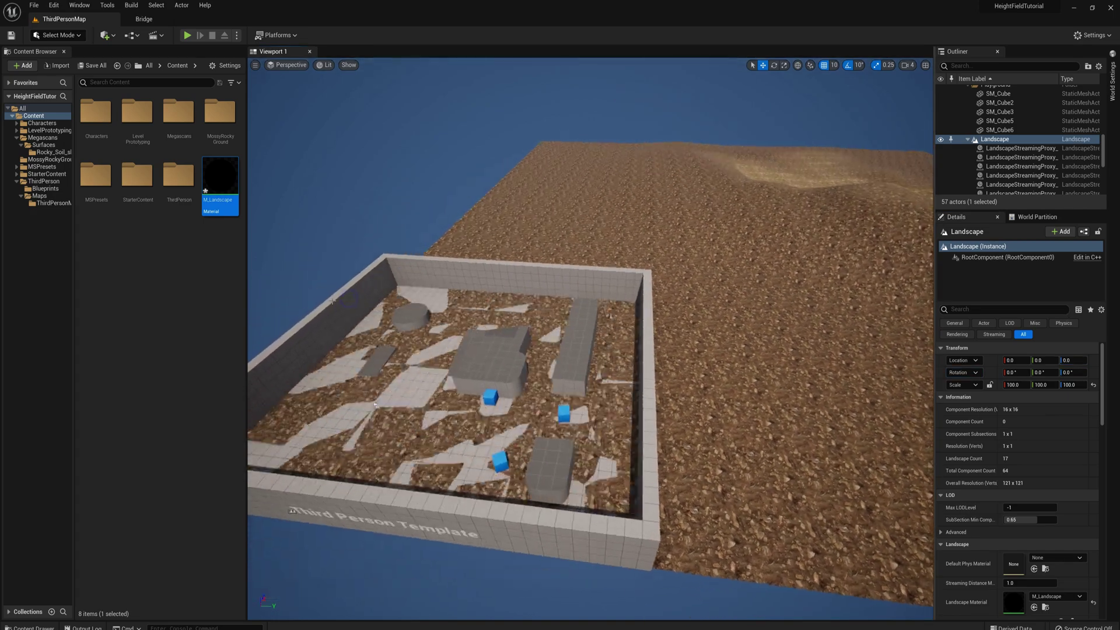
{"action": "left_click", "coordinate": [410, 380]}
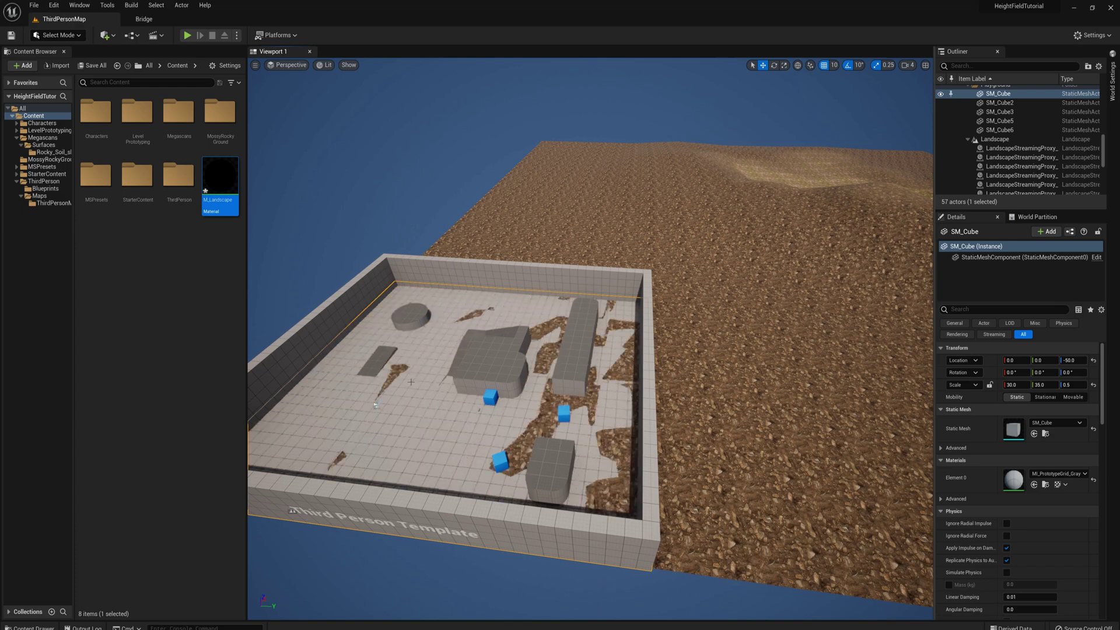
{"action": "key", "text": "Delete"}
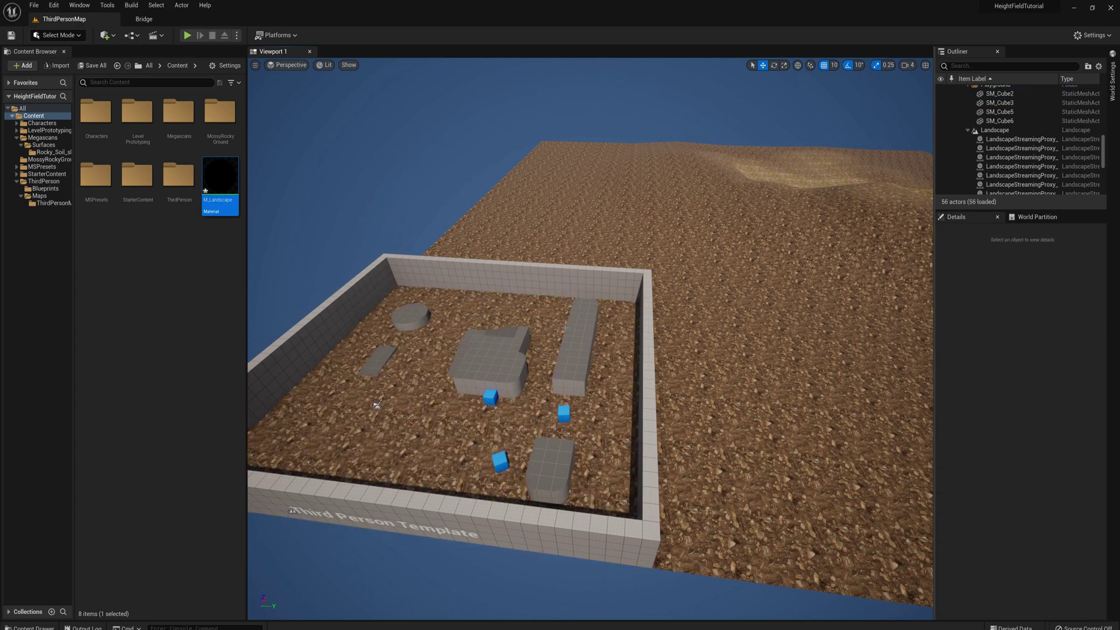
{"action": "left_click", "coordinate": [619, 270]}
{"action": "key", "text": "Delete"}
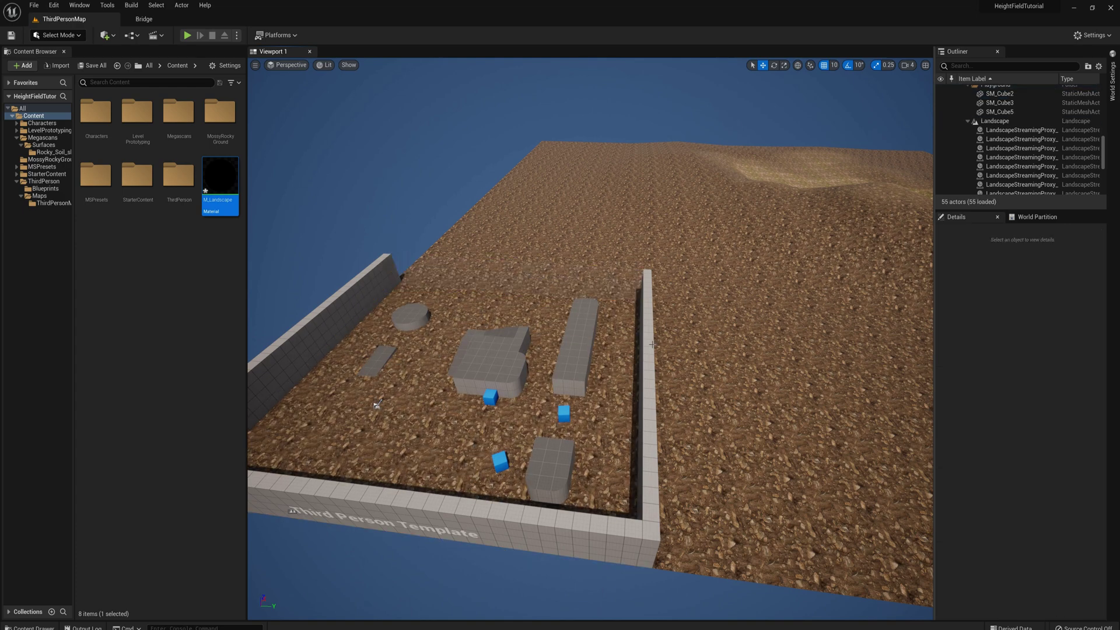
{"action": "scroll", "coordinate": [629, 316], "scroll_direction": "down", "scroll_amount": 10}
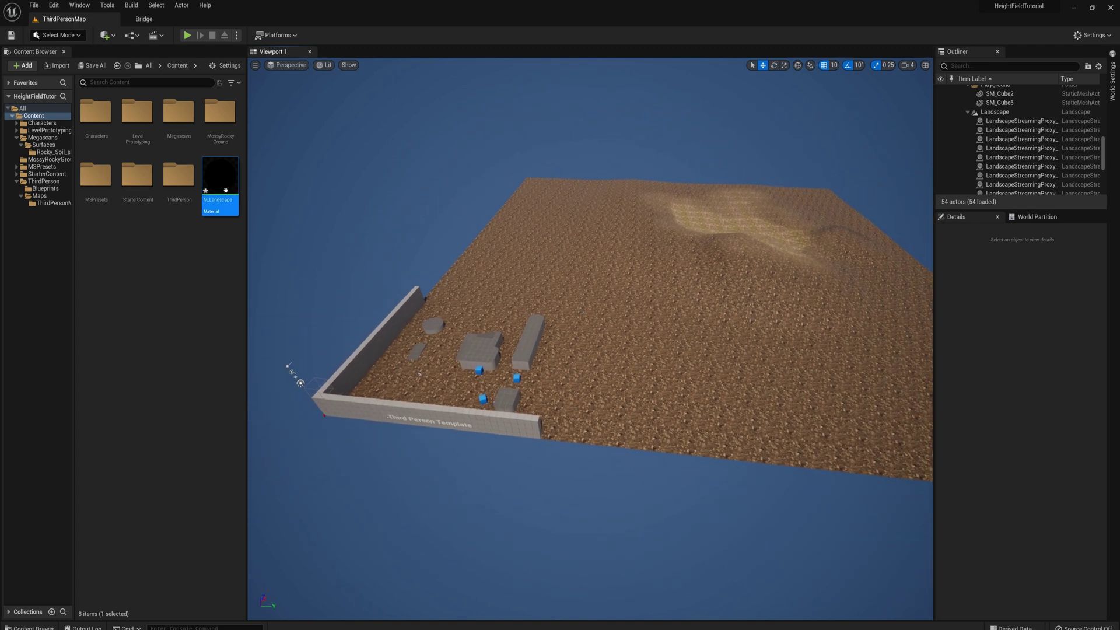
Paint the MossyRockyGround layer over the ground around the playground blocks and return to selection mode
{"action": "left_click", "coordinate": [59, 35]}
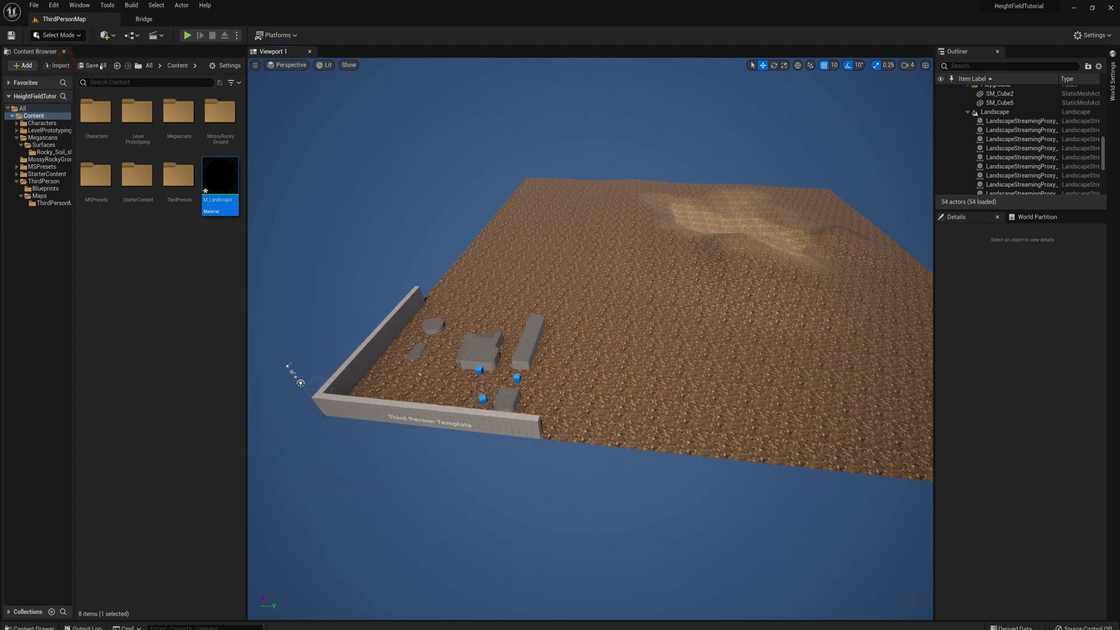
{"action": "left_click", "coordinate": [66, 60]}
{"action": "left_click", "coordinate": [40, 296]}
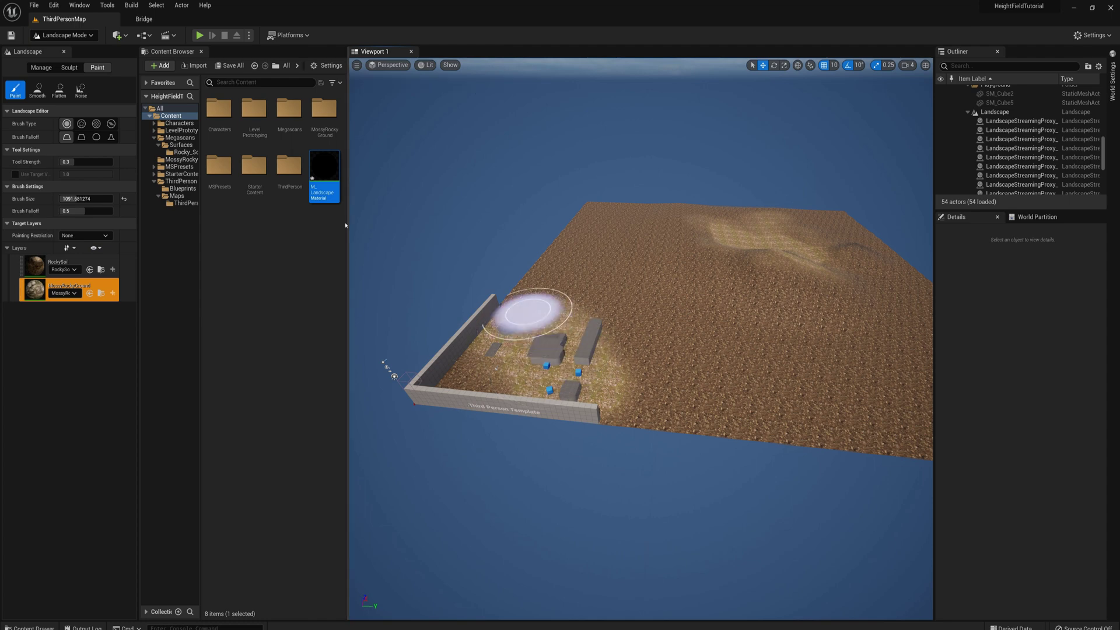
{"action": "left_click", "coordinate": [71, 34]}
{"action": "left_click", "coordinate": [59, 50]}
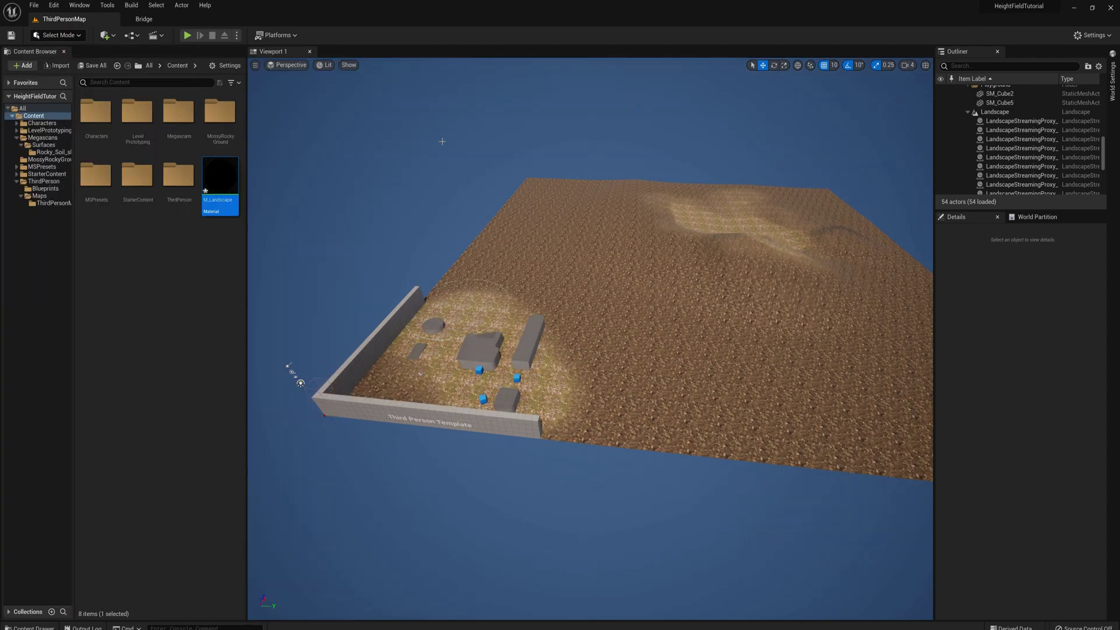
Play the level and run the character around the playground to examine the painted landscape up close
{"action": "left_click", "coordinate": [188, 35]}
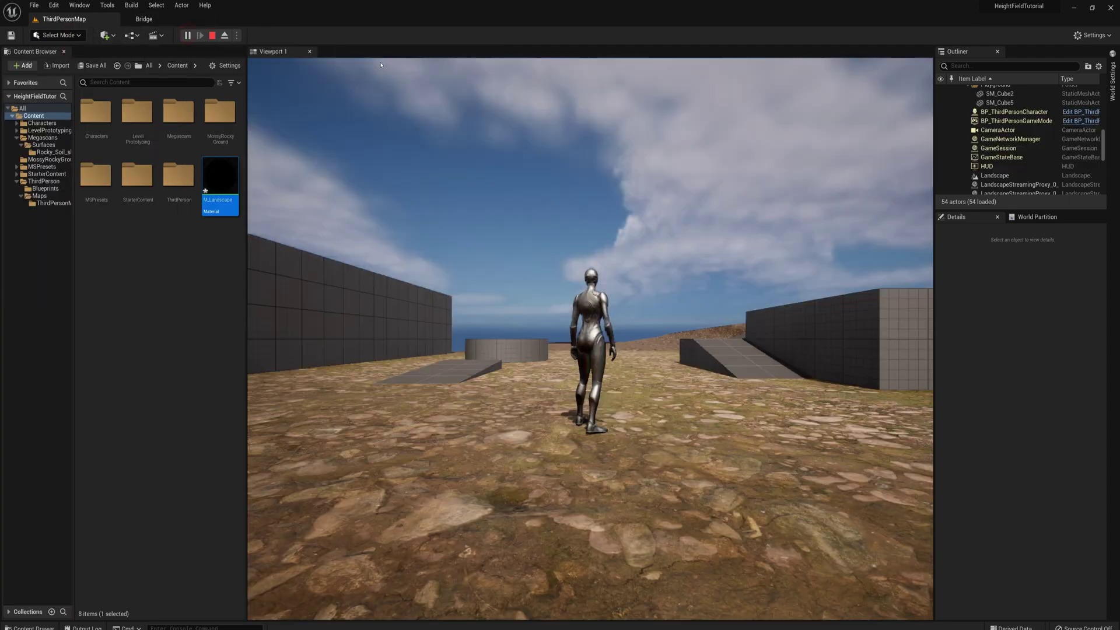
{"action": "key", "text": "w"}
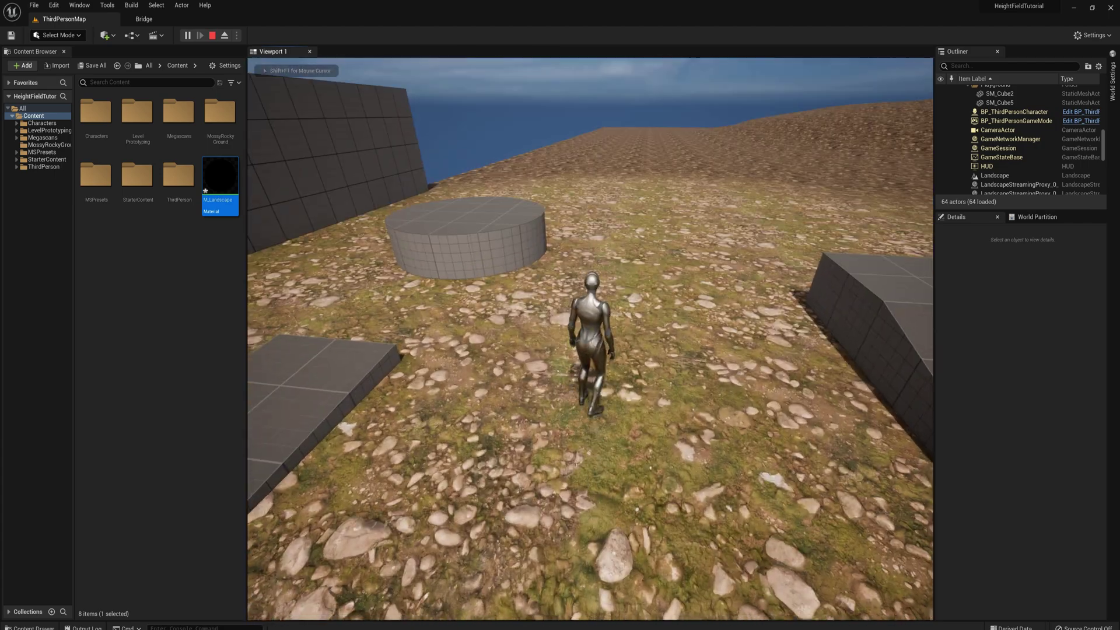
{"action": "key", "text": "w"}
{"action": "key", "text": "d"}
{"action": "key", "text": "w"}
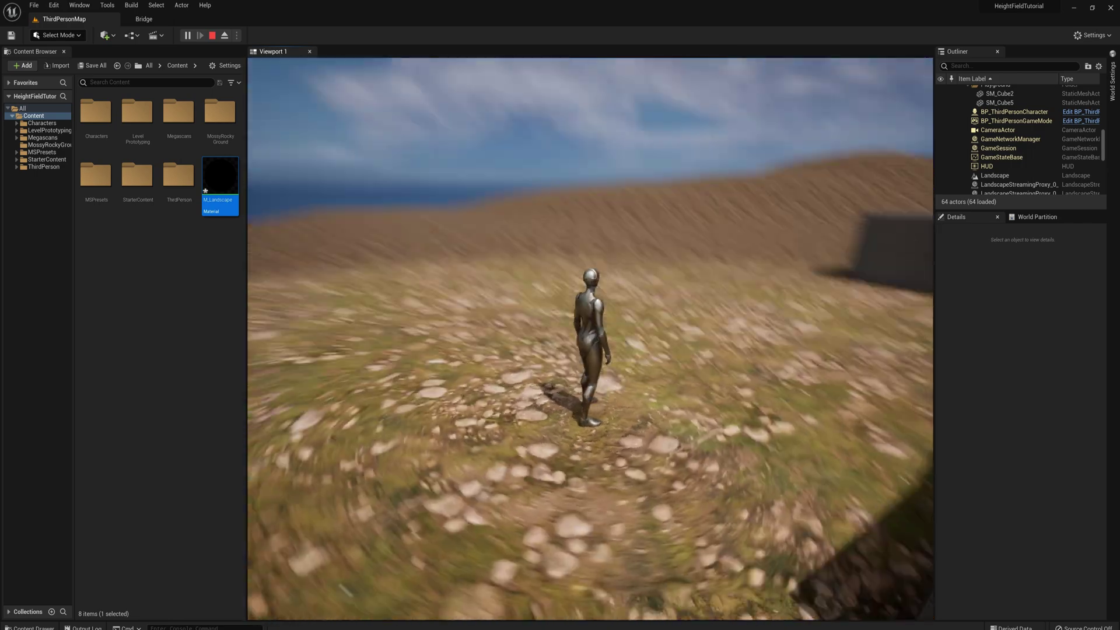
{"action": "key", "text": "w"}
{"action": "key", "text": "w"}
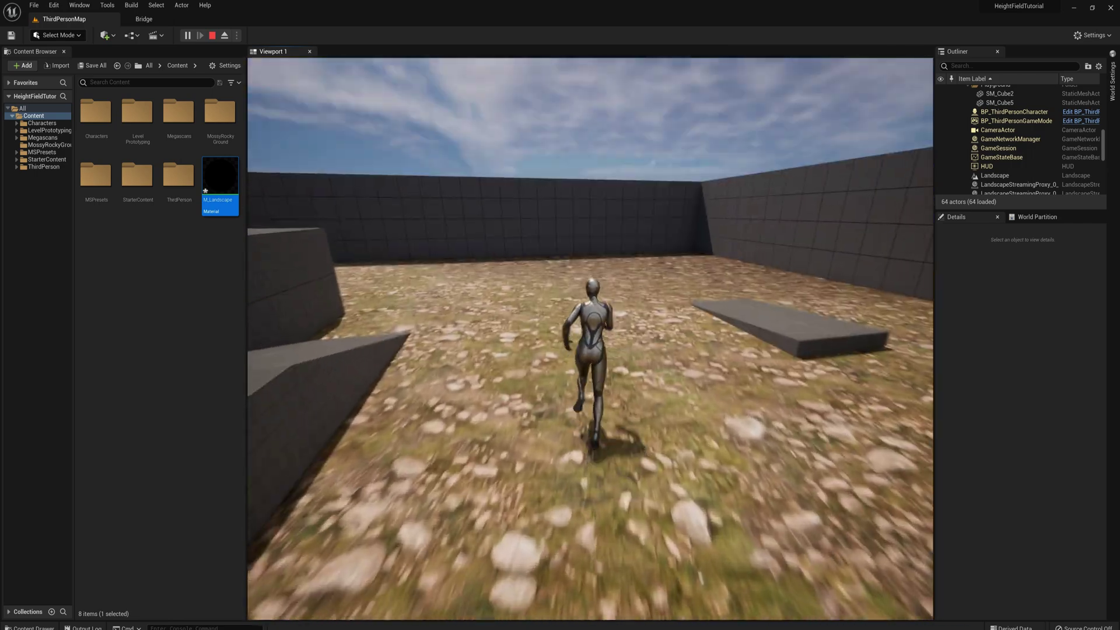
{"action": "key", "text": "d"}
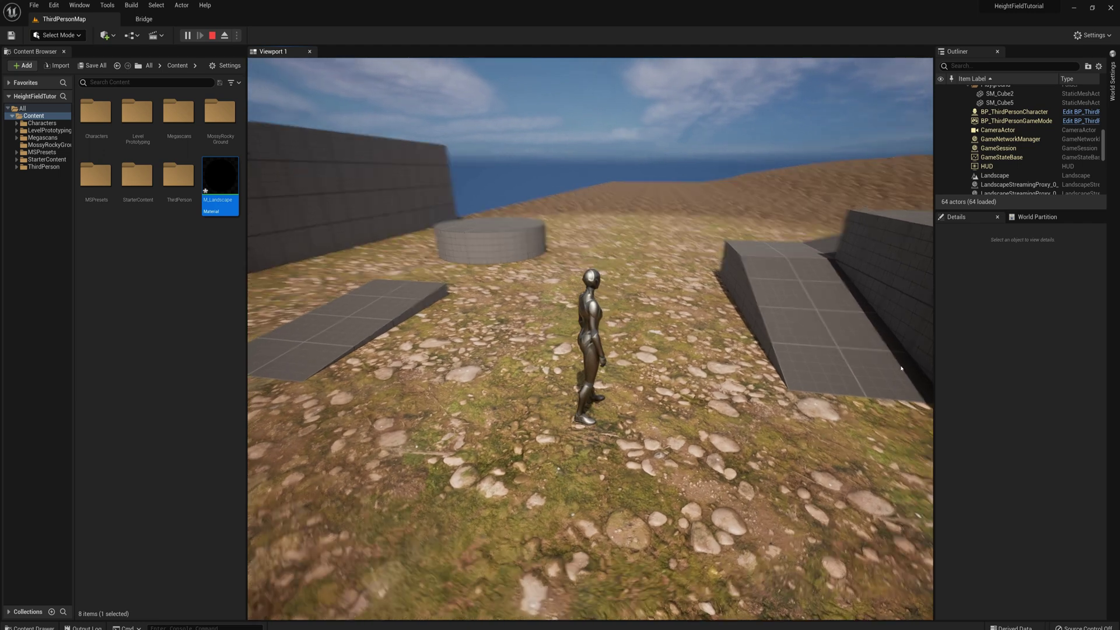
Stop the play session and enable virtual texture support in the project settings
{"action": "key", "text": "Escape"}
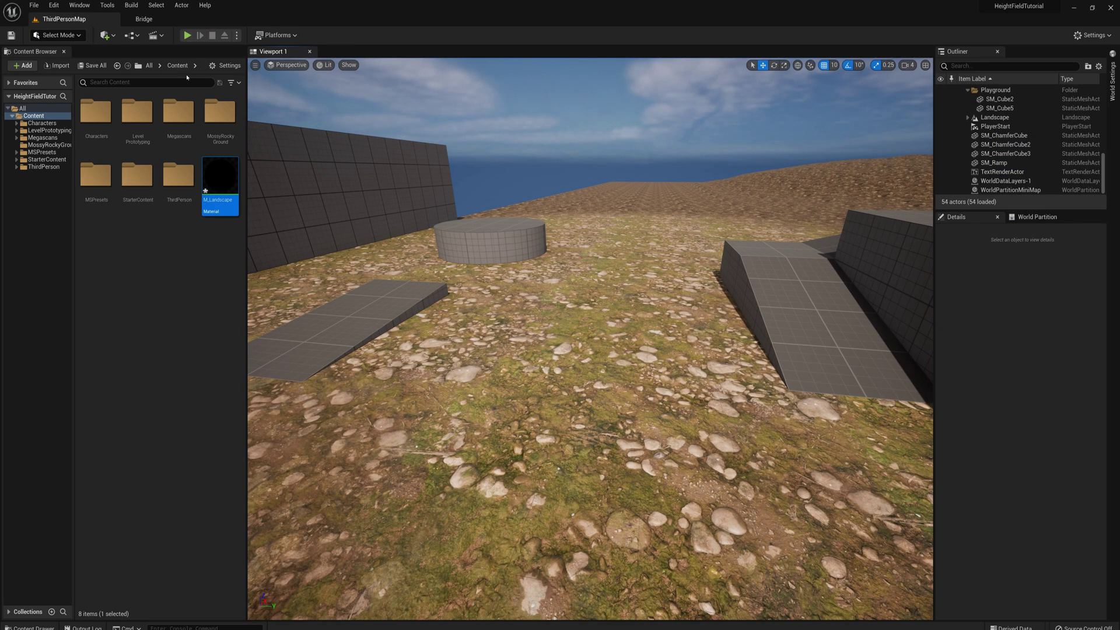
{"action": "left_click", "coordinate": [53, 6]}
{"action": "left_click", "coordinate": [99, 140]}
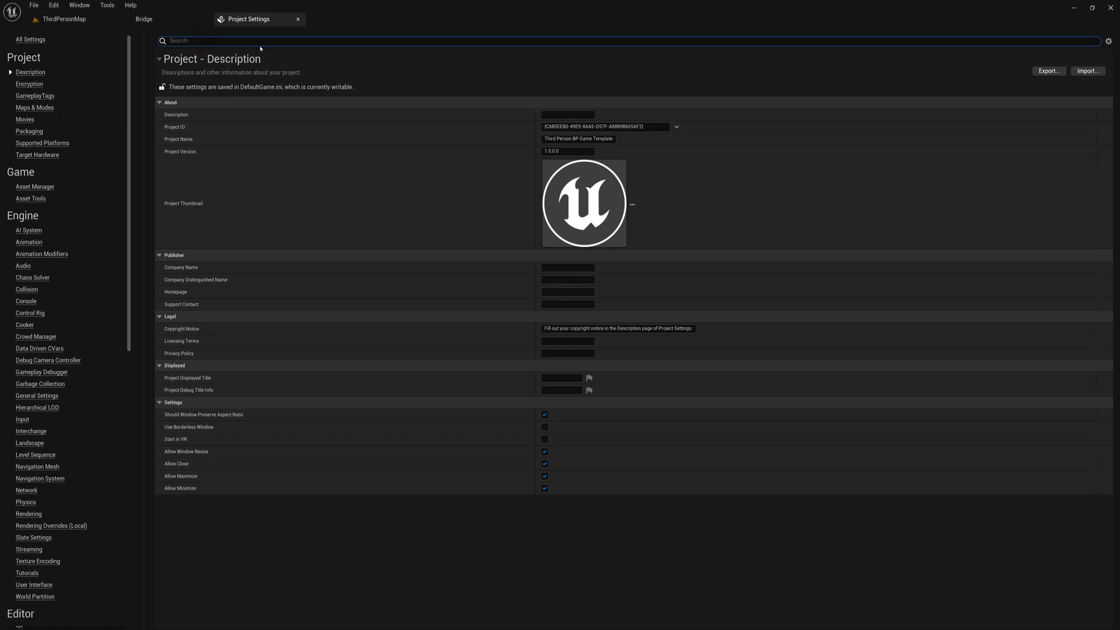
{"action": "type", "text": "virtua"}
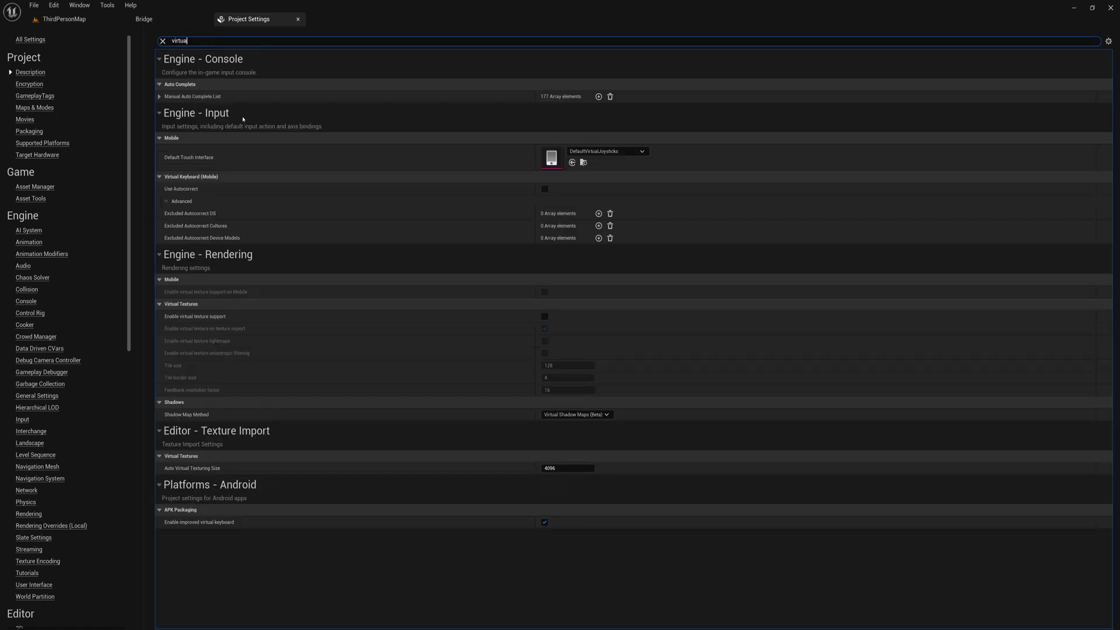
{"action": "left_click", "coordinate": [545, 316]}
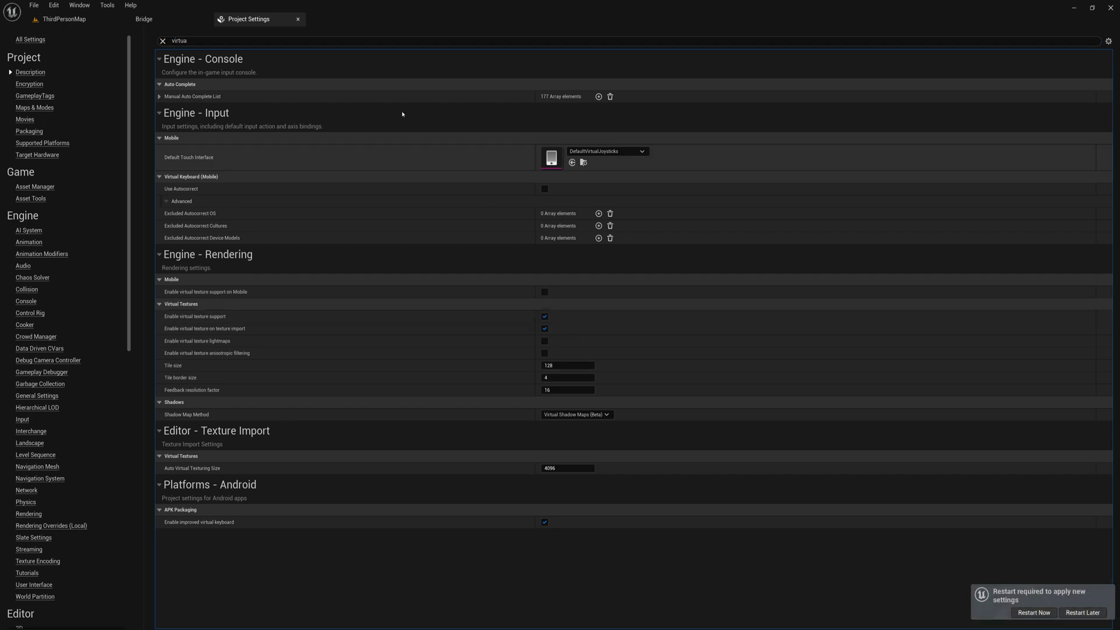
{"action": "left_click", "coordinate": [298, 19]}
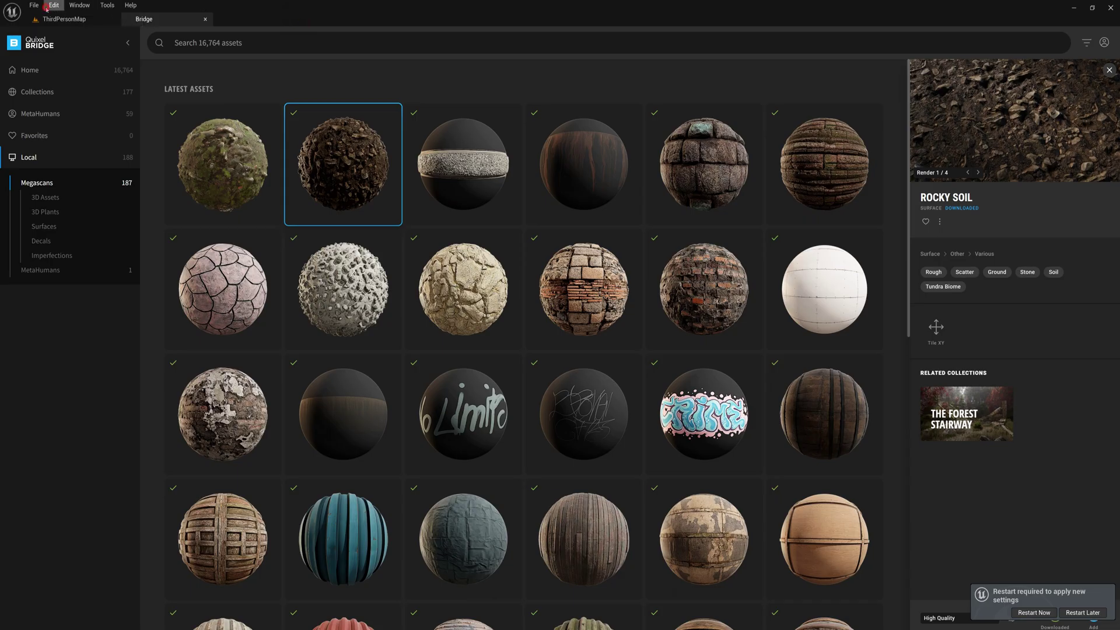
Enable the experimental Virtual Heightfield Mesh plugin and restart the editor, closing the plugin window once the project reopens
{"action": "left_click", "coordinate": [54, 5]}
{"action": "left_click", "coordinate": [85, 90]}
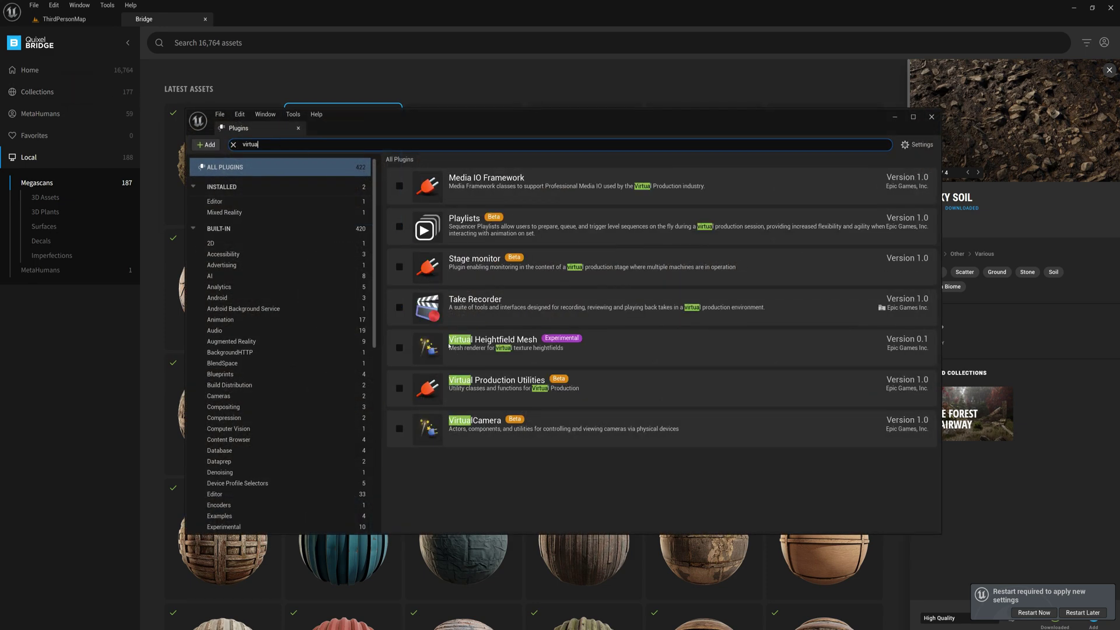
{"action": "left_click", "coordinate": [400, 349]}
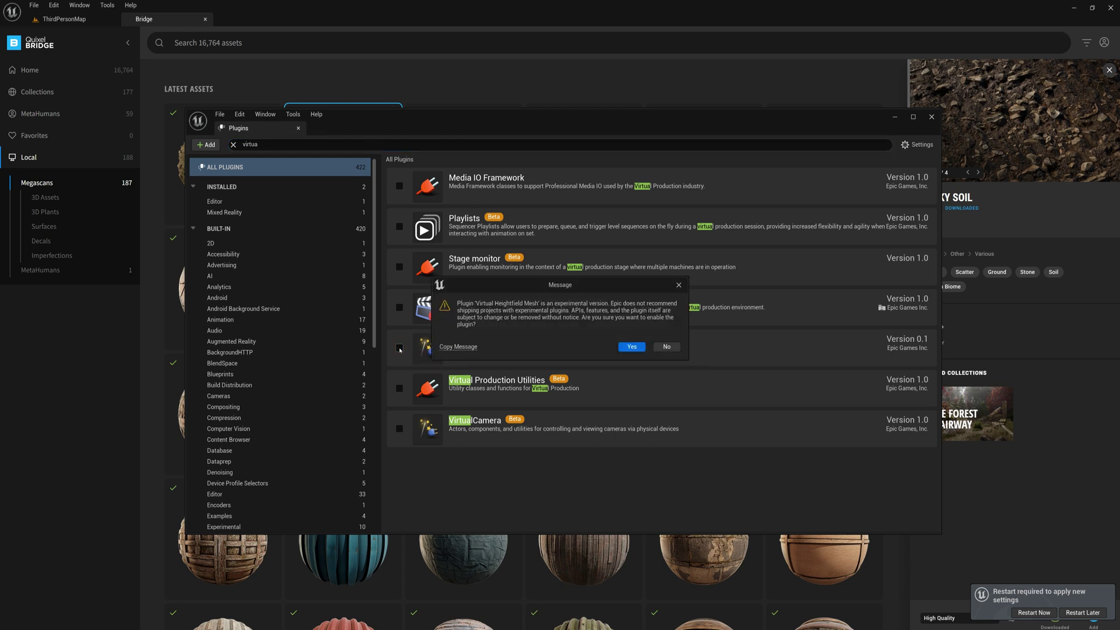
{"action": "left_click", "coordinate": [632, 347]}
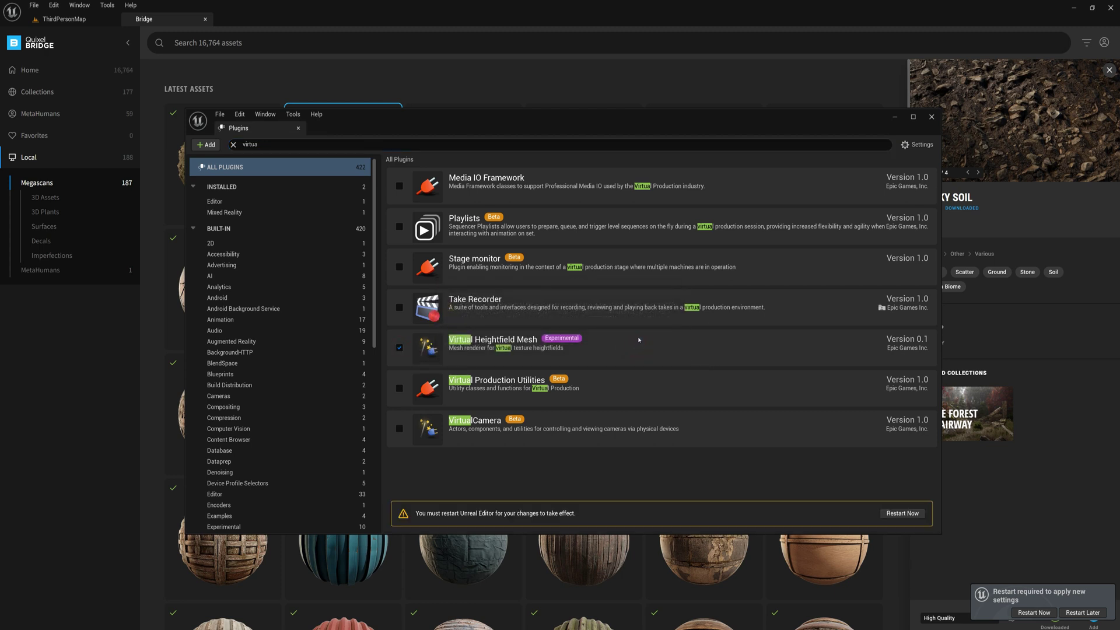
{"action": "left_click", "coordinate": [902, 513]}
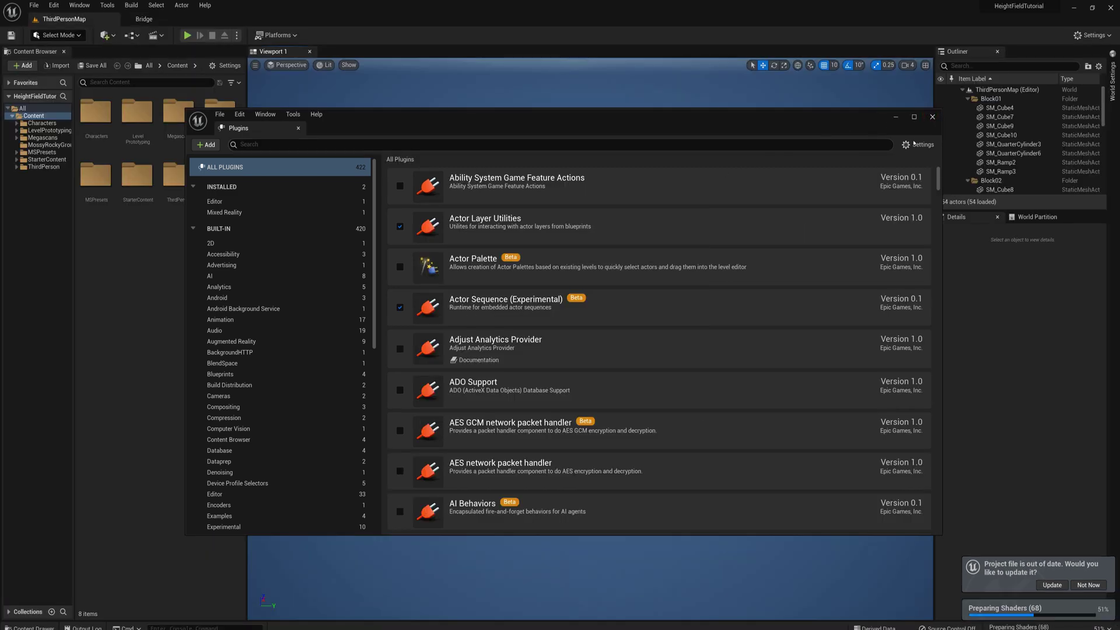
{"action": "left_click", "coordinate": [933, 117]}
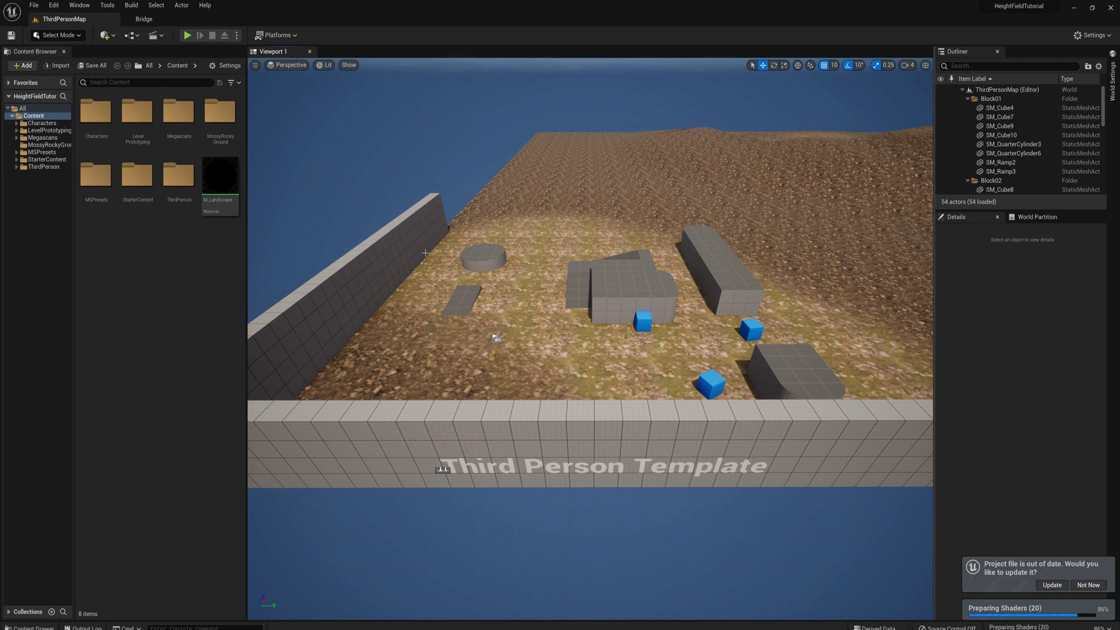
Create a Runtime Virtual Texture asset named VHM_Height in the Content folder
{"action": "right_click", "coordinate": [157, 266]}
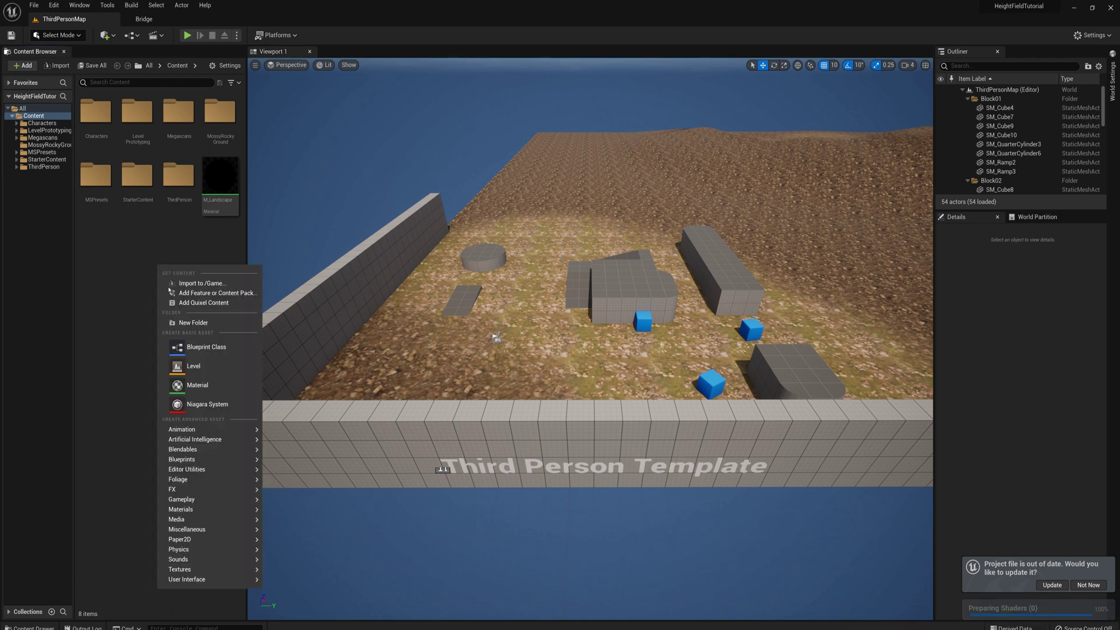
{"action": "mouse_move", "coordinate": [199, 509]}
{"action": "mouse_move", "coordinate": [187, 570]}
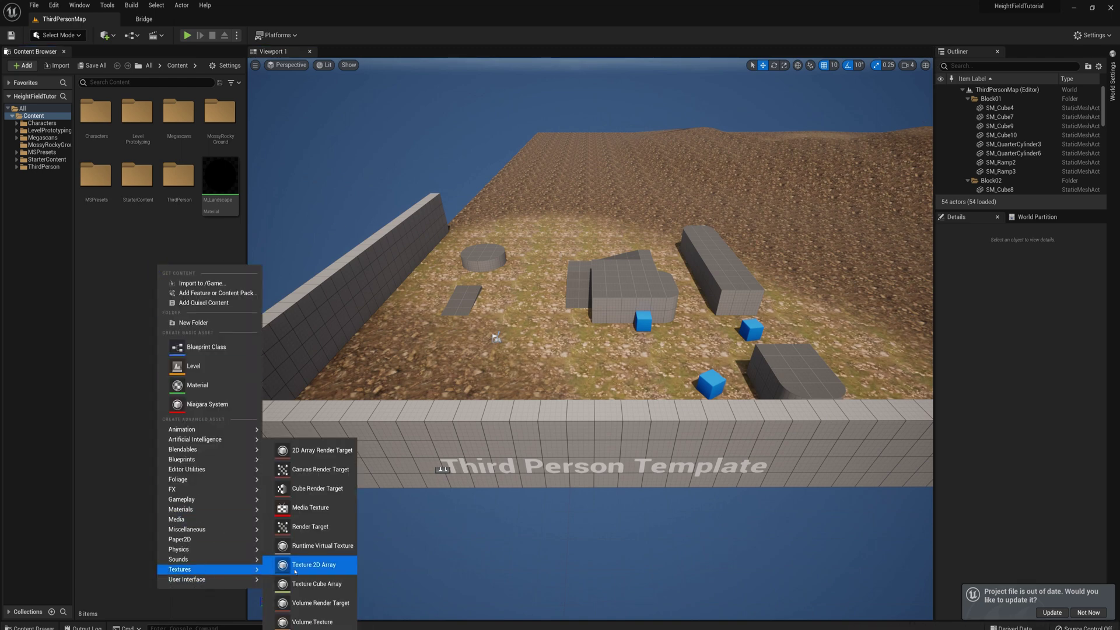
{"action": "left_click", "coordinate": [305, 551]}
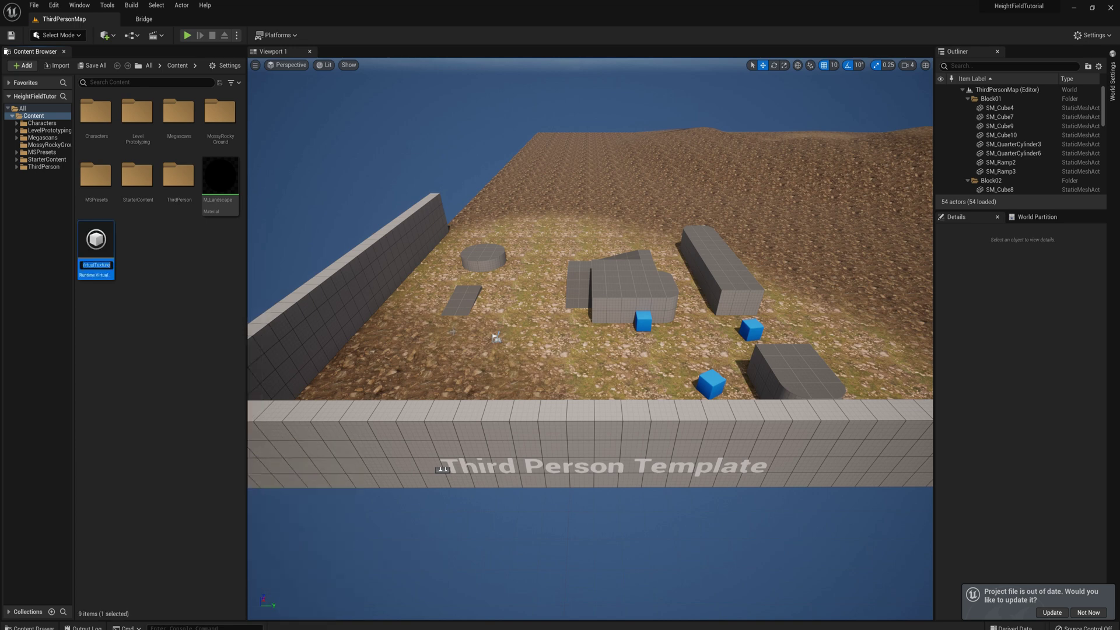
{"action": "type", "text": "VHM_Height"}
{"action": "key", "text": "Return"}
Duplicate the VHM_Height runtime virtual texture and name the copy VHM_Material
{"action": "key", "text": "ctrl+d"}
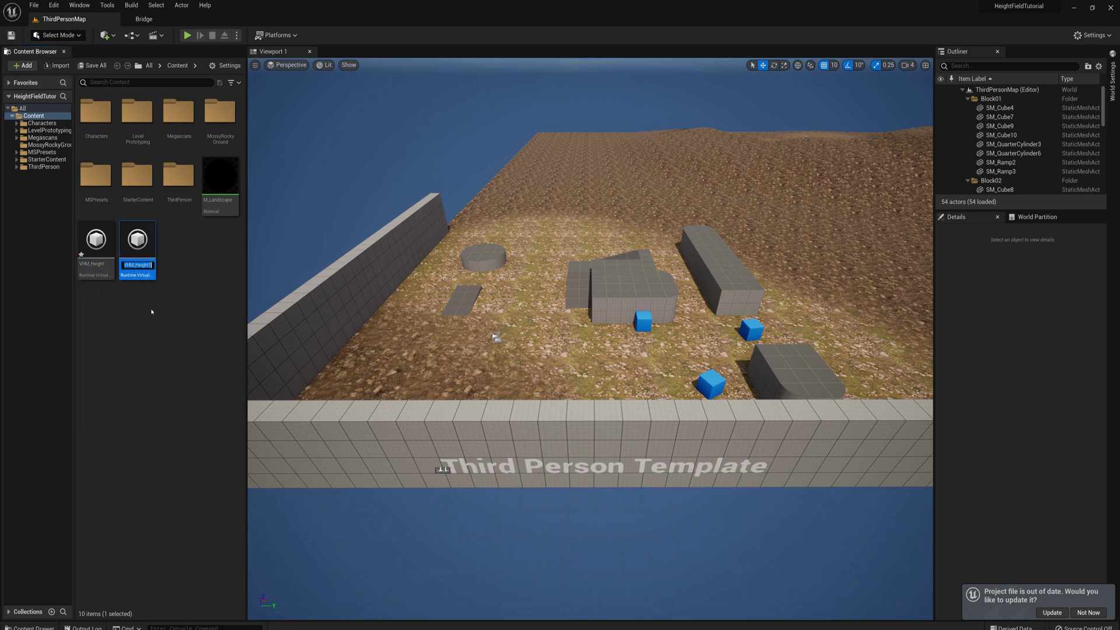
{"action": "type", "text": "VHM"}
{"action": "key", "text": "Return"}
Set the virtual texture content of VHM_Height to World Height and close the asset
{"action": "left_click", "coordinate": [95, 241]}
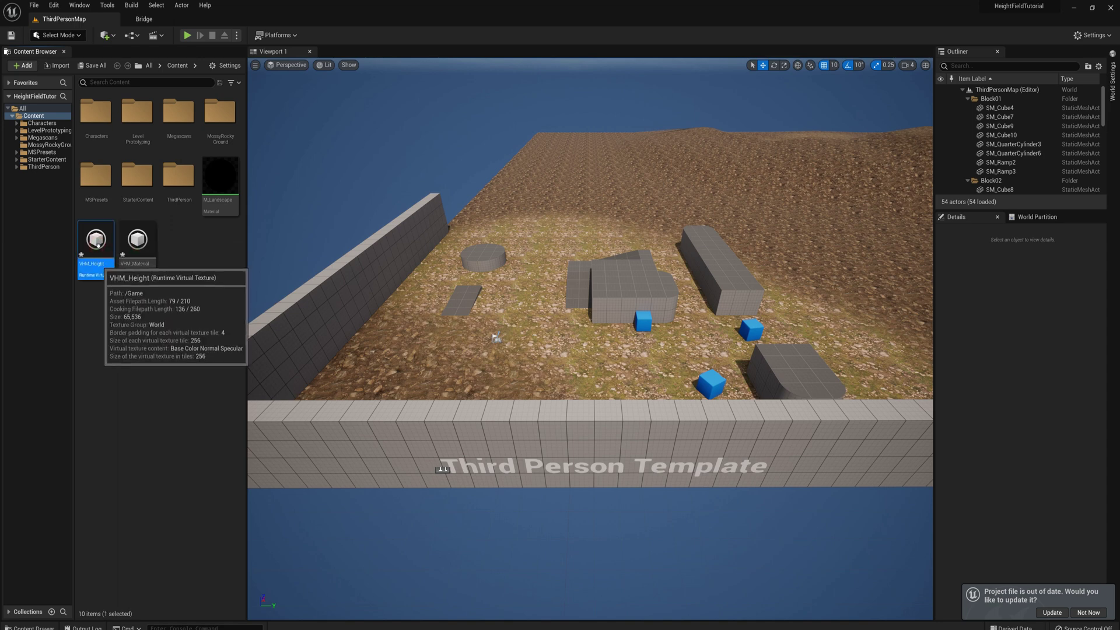
{"action": "double_click", "coordinate": [93, 240]}
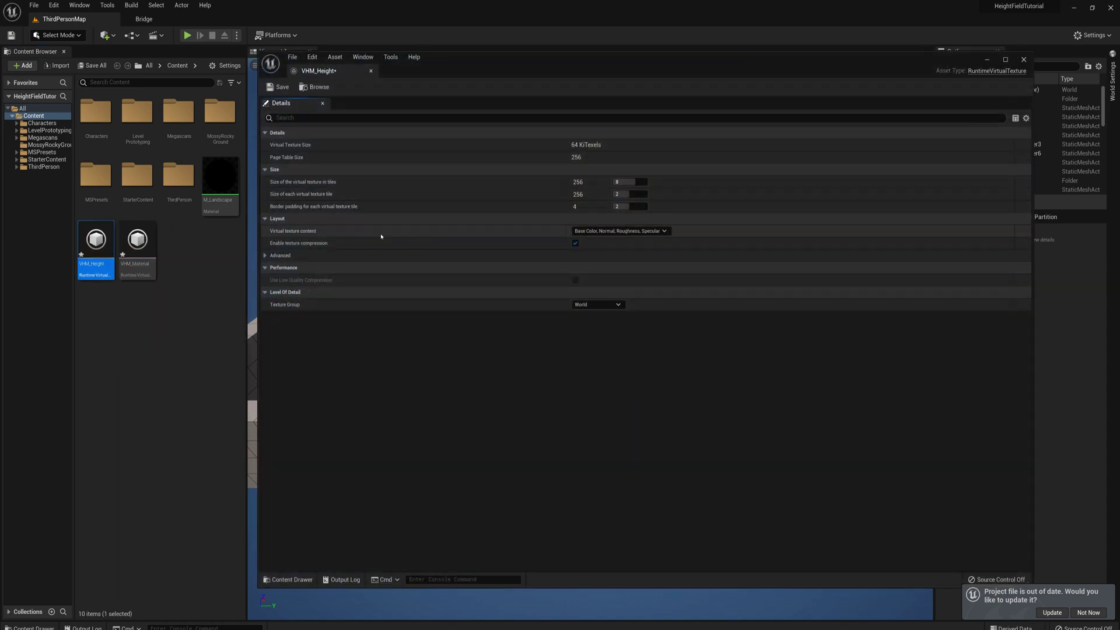
{"action": "left_click", "coordinate": [620, 231]}
{"action": "left_click", "coordinate": [589, 282]}
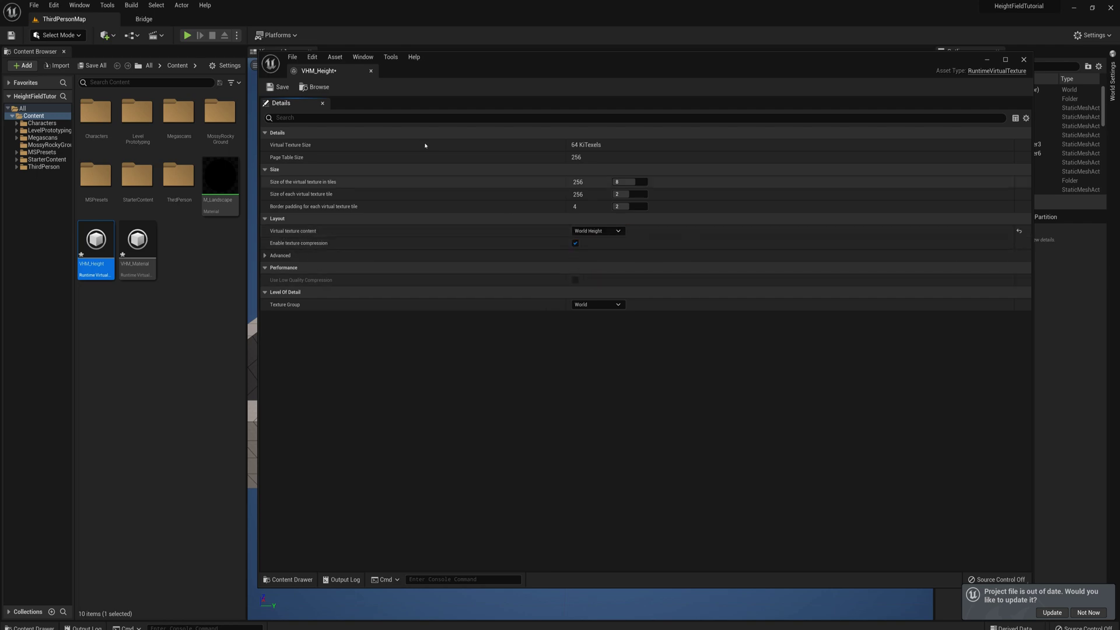
{"action": "left_click", "coordinate": [371, 71]}
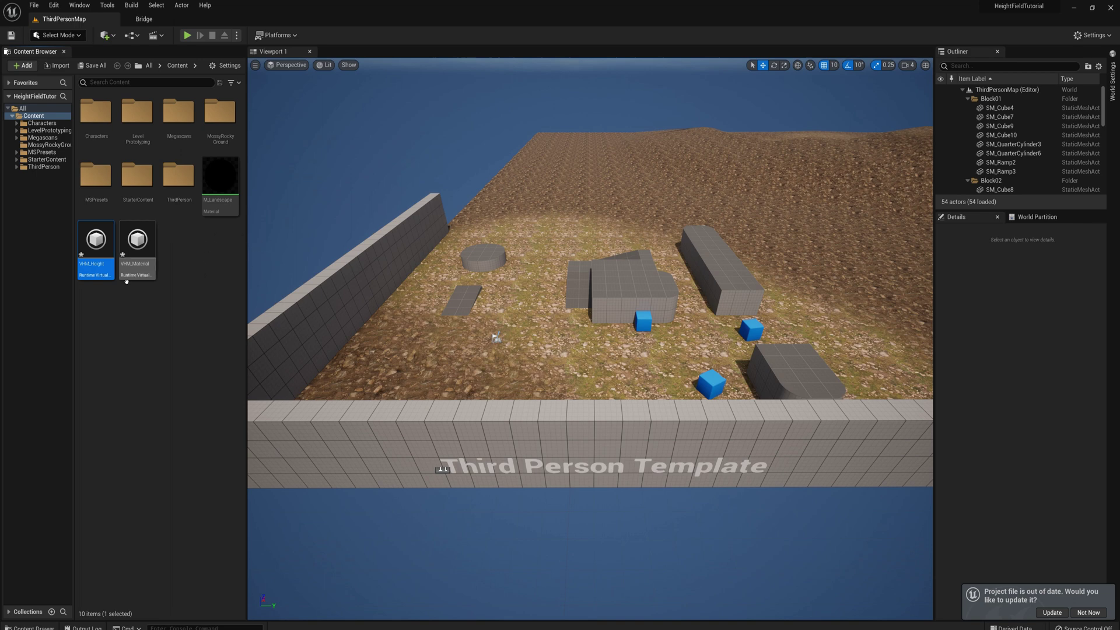
{"action": "mouse_move", "coordinate": [124, 255]}
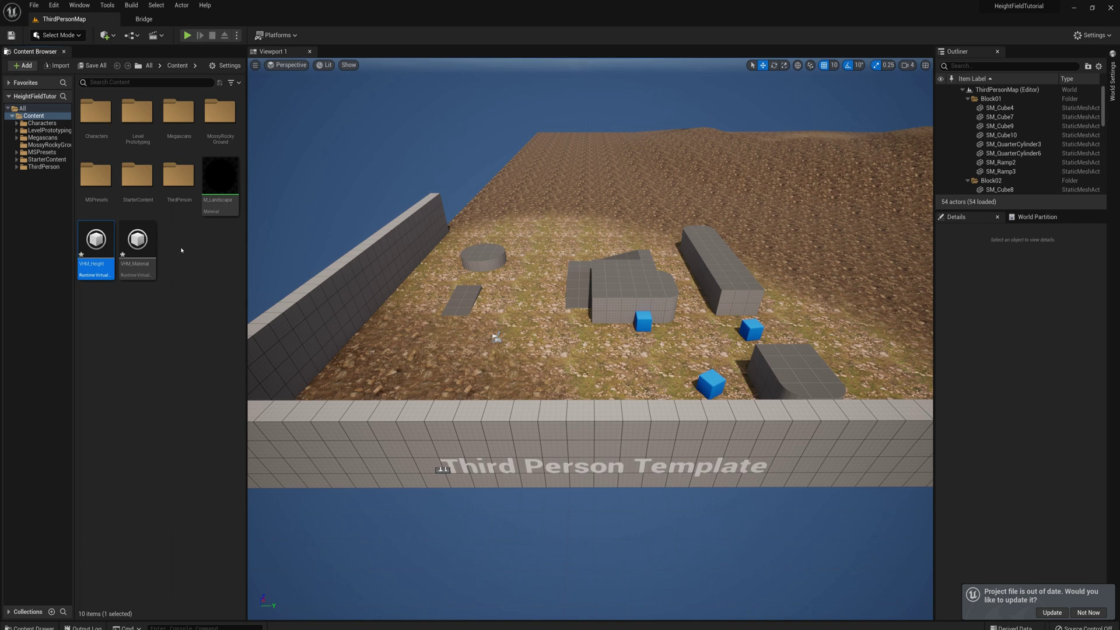
Update the outdated project file and place a Runtime Virtual Texture Volume in the level beside the playground blocks
{"action": "right_click_drag", "start_coordinate": [540, 267], "coordinate": [618, 216]}
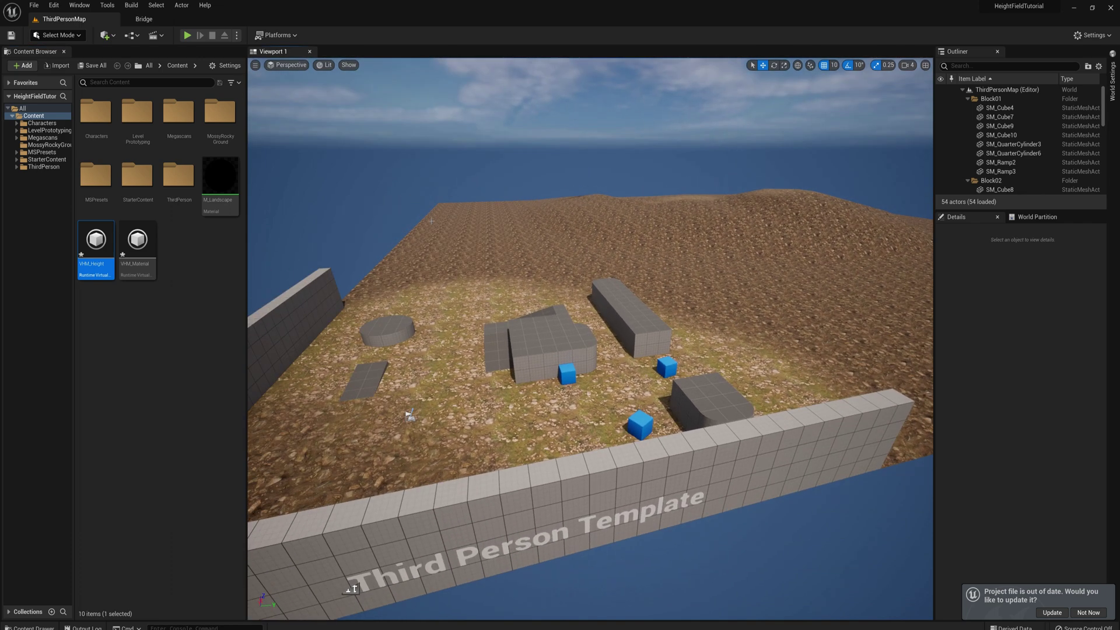
{"action": "left_click", "coordinate": [1052, 613]}
{"action": "left_click", "coordinate": [105, 35]}
{"action": "mouse_move", "coordinate": [133, 170]}
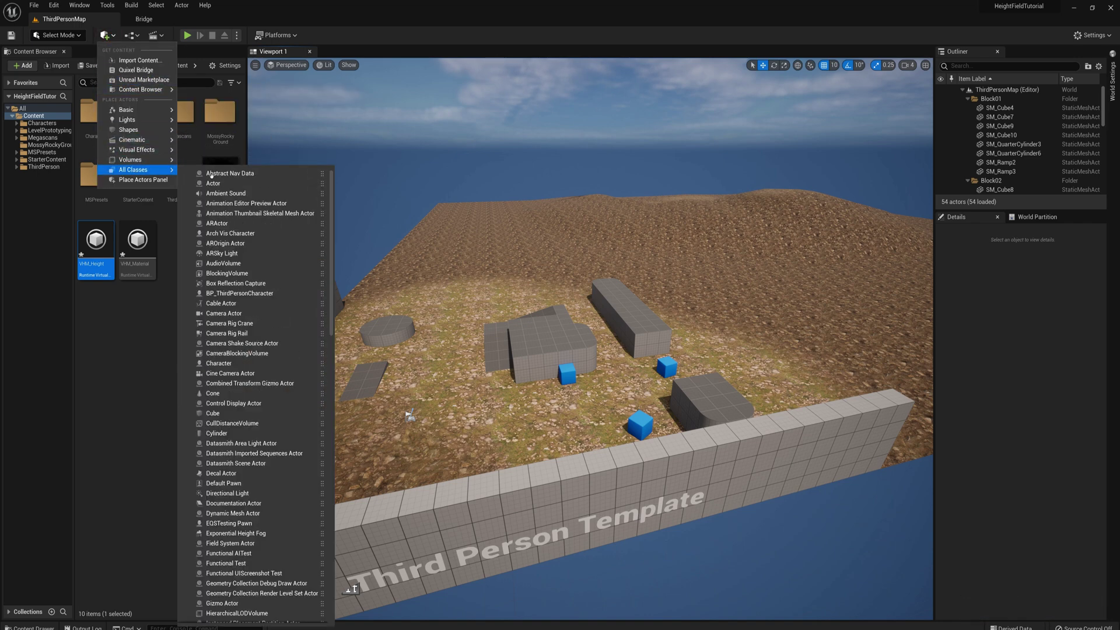
{"action": "type", "text": "runtime"}
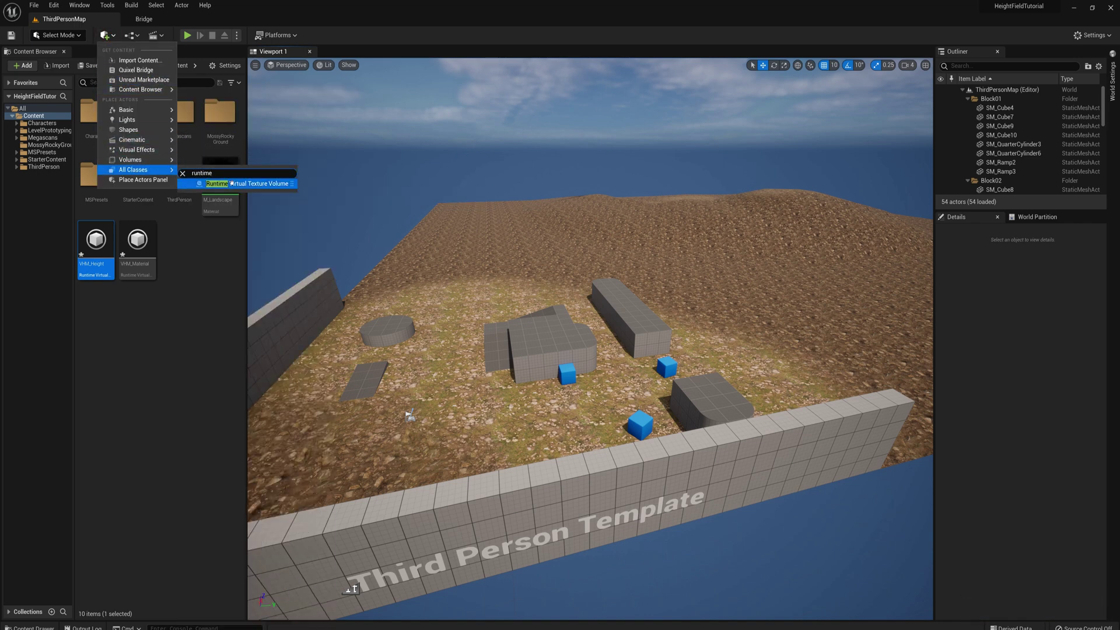
{"action": "left_click_drag", "start_coordinate": [227, 185], "coordinate": [583, 270]}
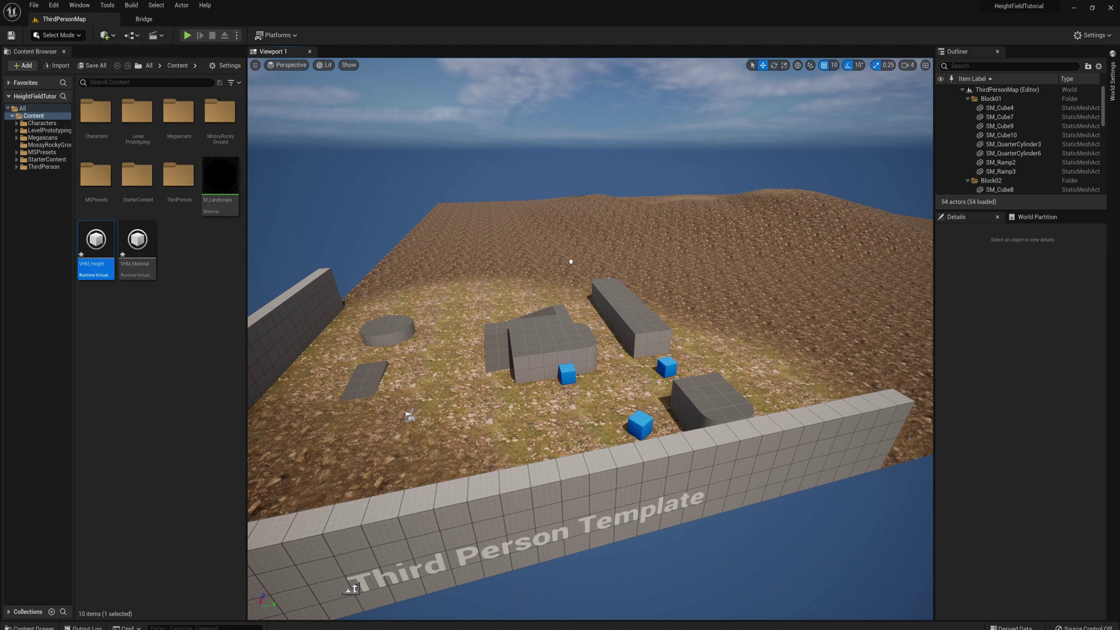
{"action": "left_click_drag", "start_coordinate": [698, 344], "coordinate": [698, 344]}
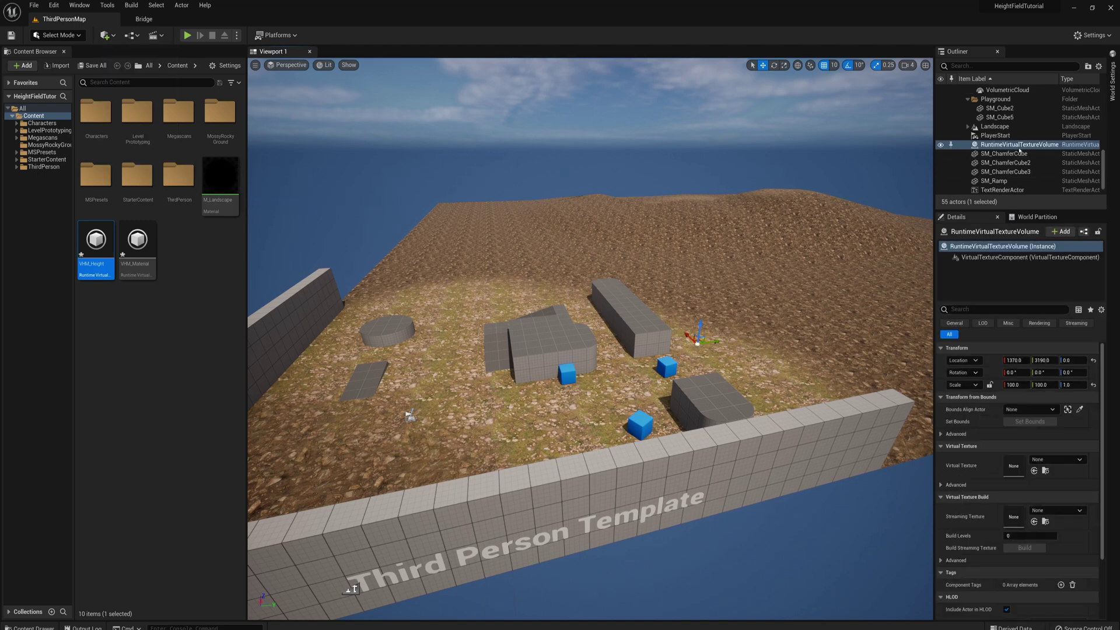
Rename the runtime virtual texture volume RVTV_Height and assign VHM_Height as its virtual texture
{"action": "left_click", "coordinate": [1017, 147]}
{"action": "left_click", "coordinate": [1050, 144]}
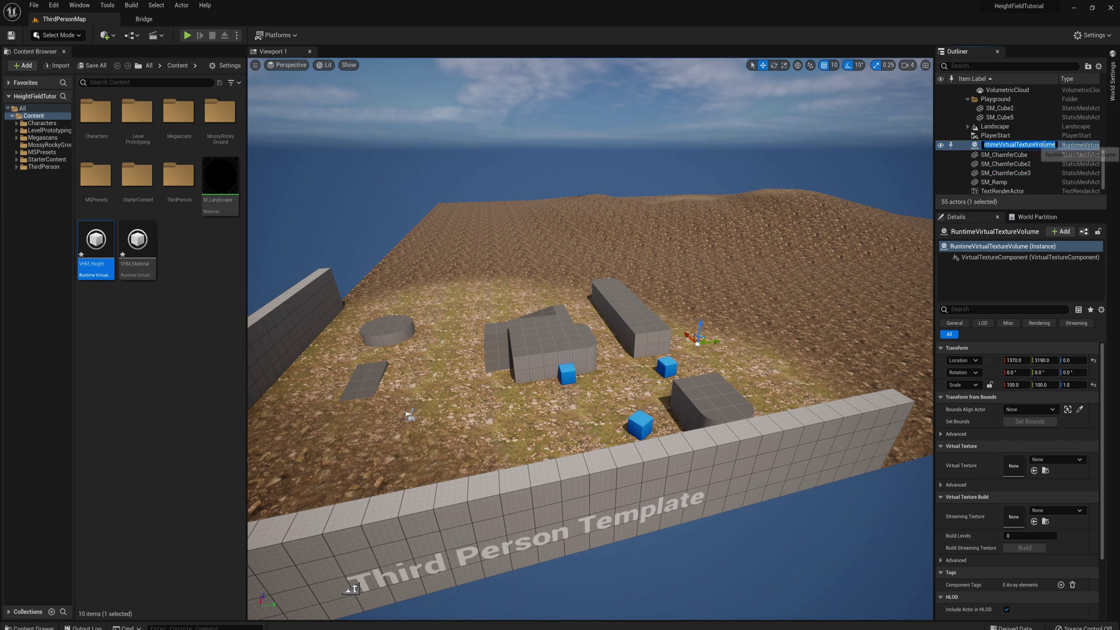
{"action": "type", "text": "RVTV_Height"}
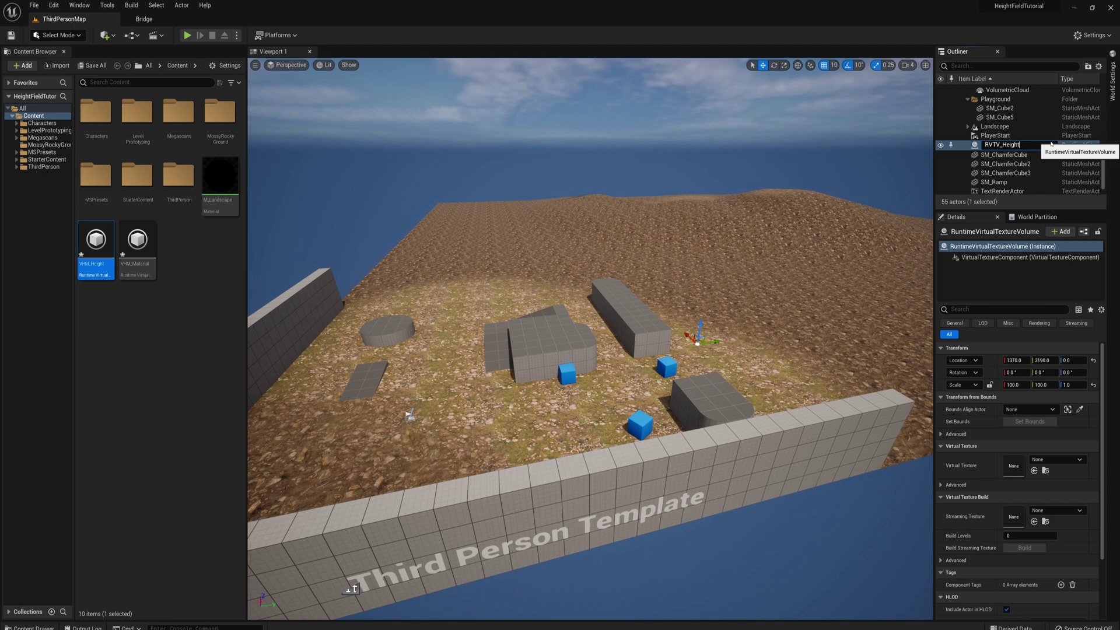
{"action": "key", "text": "Return"}
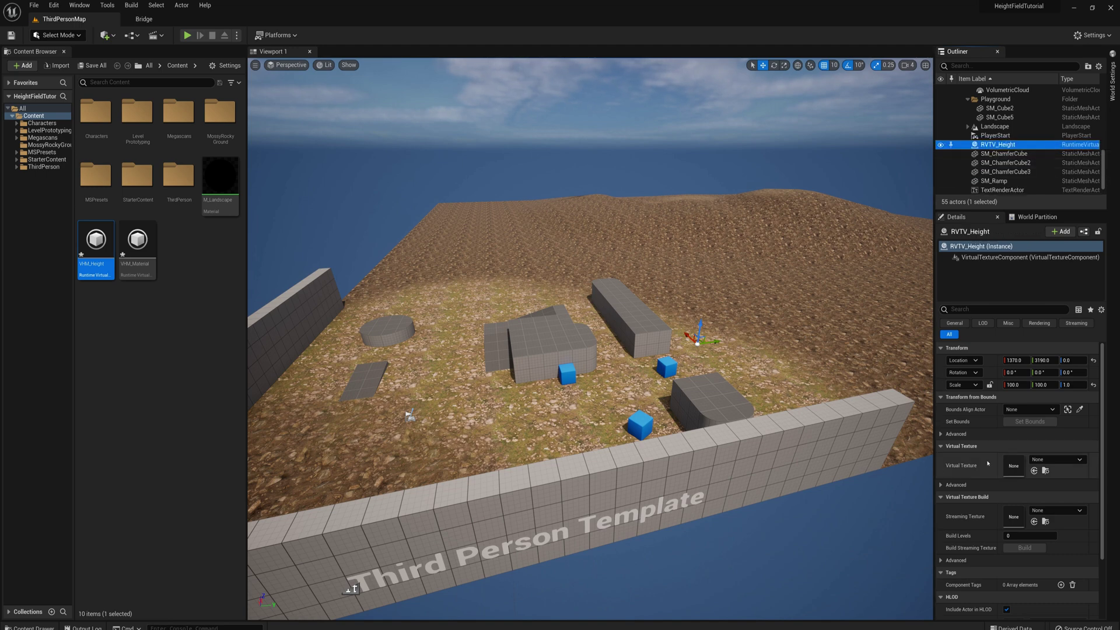
{"action": "left_click", "coordinate": [1048, 461]}
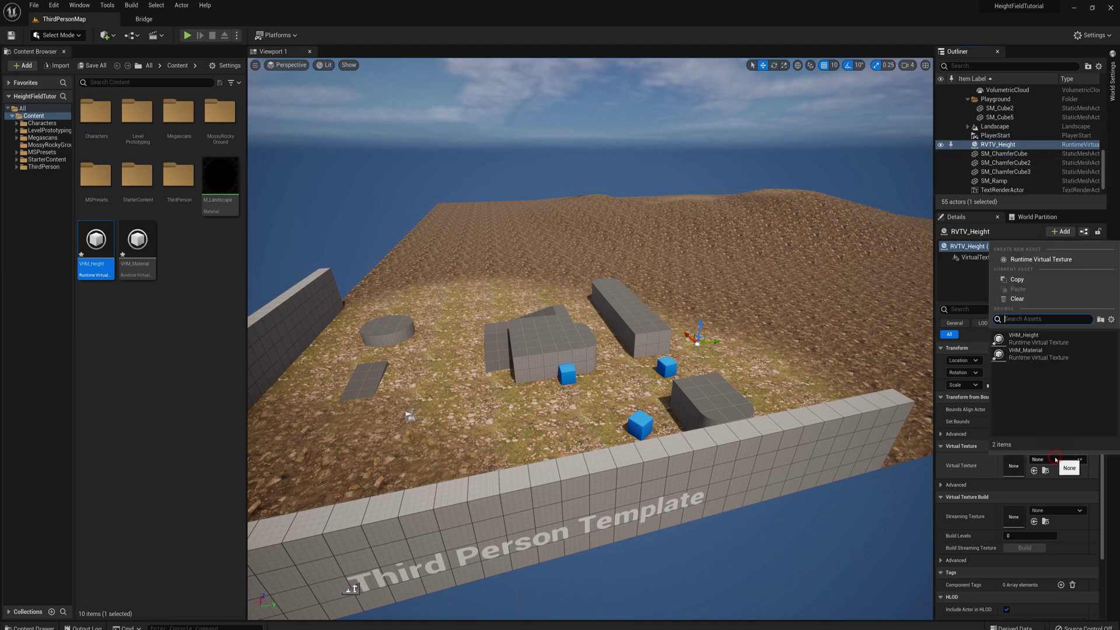
{"action": "left_click", "coordinate": [1026, 340]}
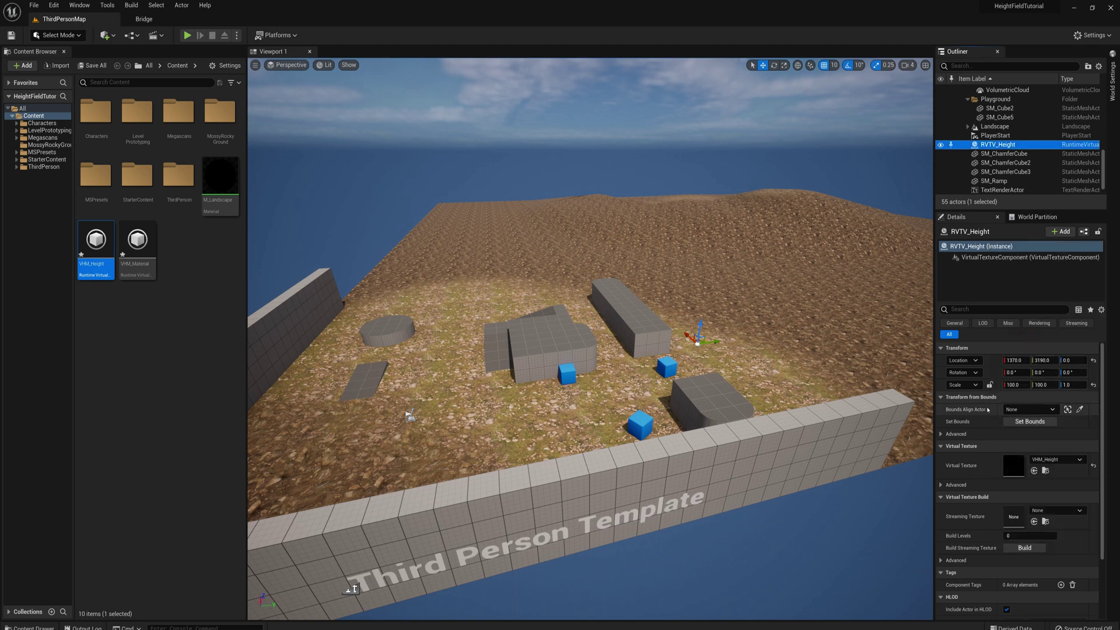
Try to set RVTV_Height's bounds from the Landscape actor, and reset its bounds align actor
{"action": "mouse_move", "coordinate": [983, 412]}
{"action": "left_click", "coordinate": [1014, 410]}
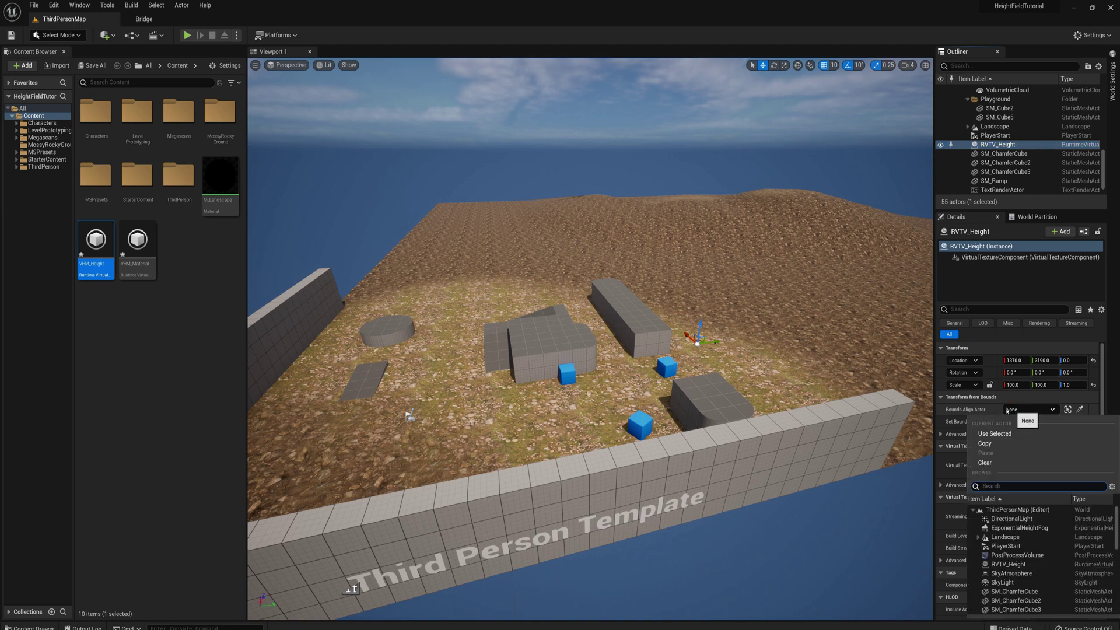
{"action": "left_click", "coordinate": [957, 412]}
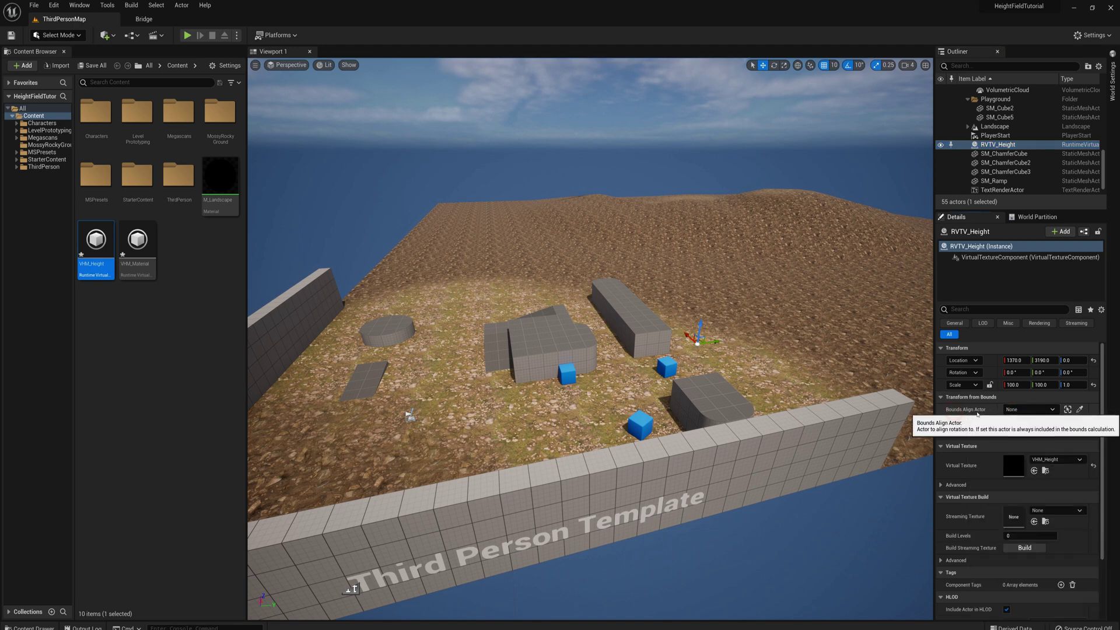
{"action": "left_click", "coordinate": [1025, 409]}
{"action": "left_click", "coordinate": [1006, 538]}
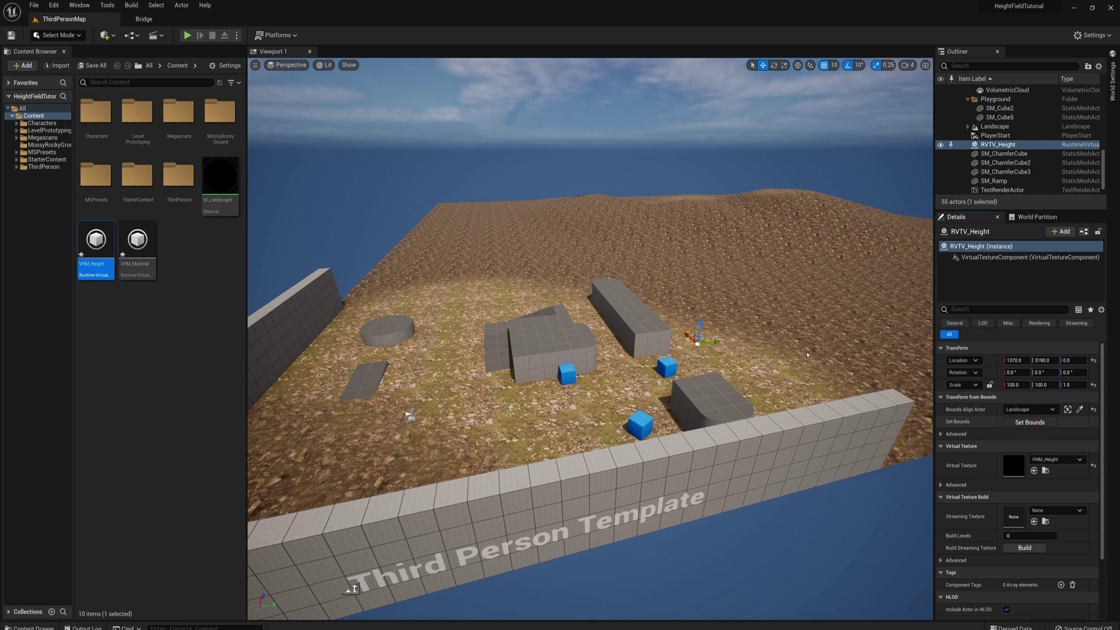
{"action": "left_click", "coordinate": [1030, 422]}
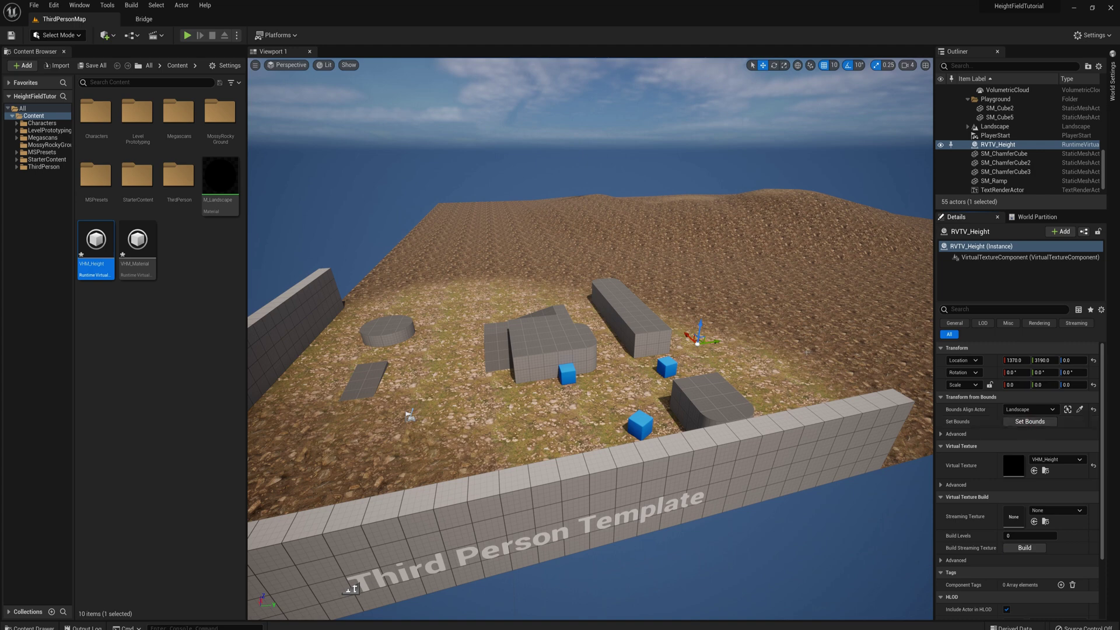
{"action": "left_click", "coordinate": [1094, 410]}
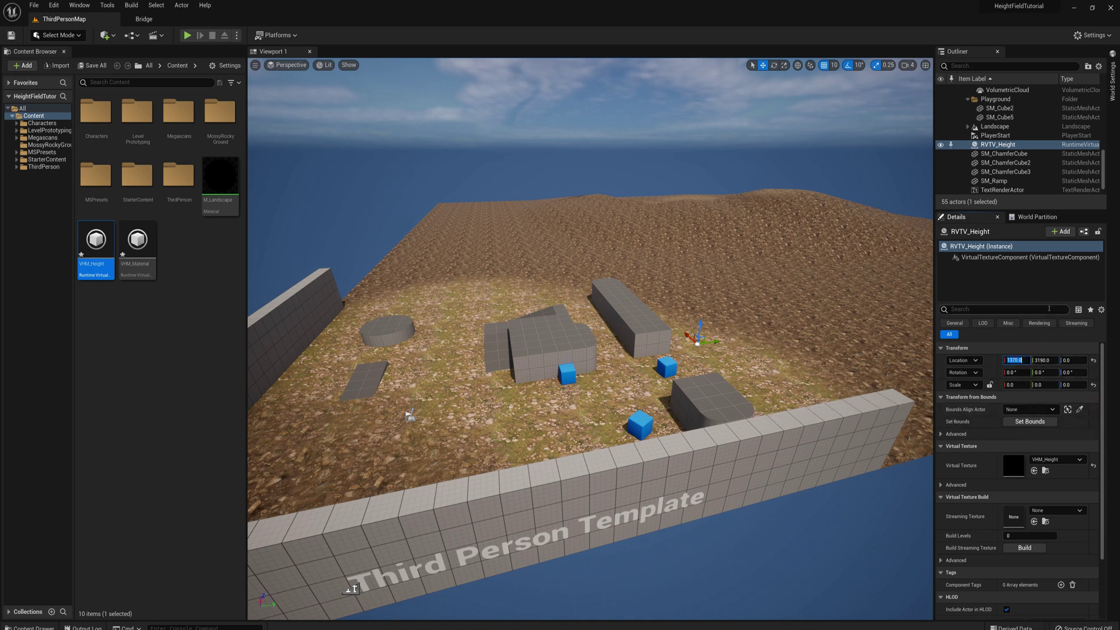
Set RVTV_Height's location to 0, 0, 0
{"action": "type", "text": "0"}
{"action": "key", "text": "Tab"}
{"action": "type", "text": "0"}
{"action": "key", "text": "Tab"}
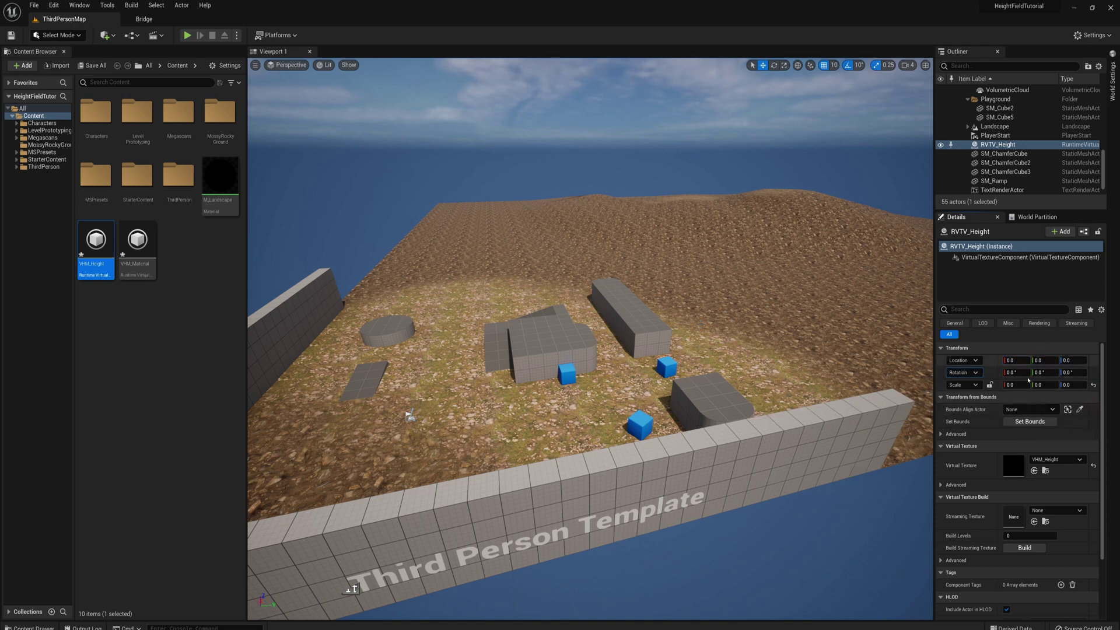
Set RVTV_Height's scale to 12500, 12500, 2000 so that its bounds enclose the landscape
{"action": "left_click", "coordinate": [1016, 385]}
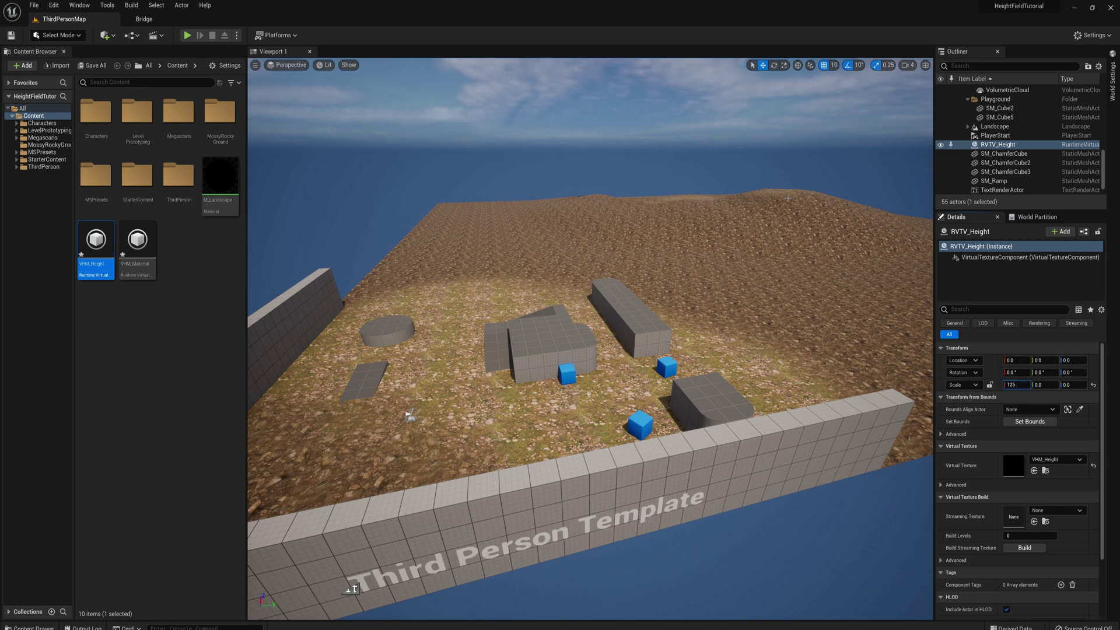
{"action": "type", "text": "12500"}
{"action": "key", "text": "Tab"}
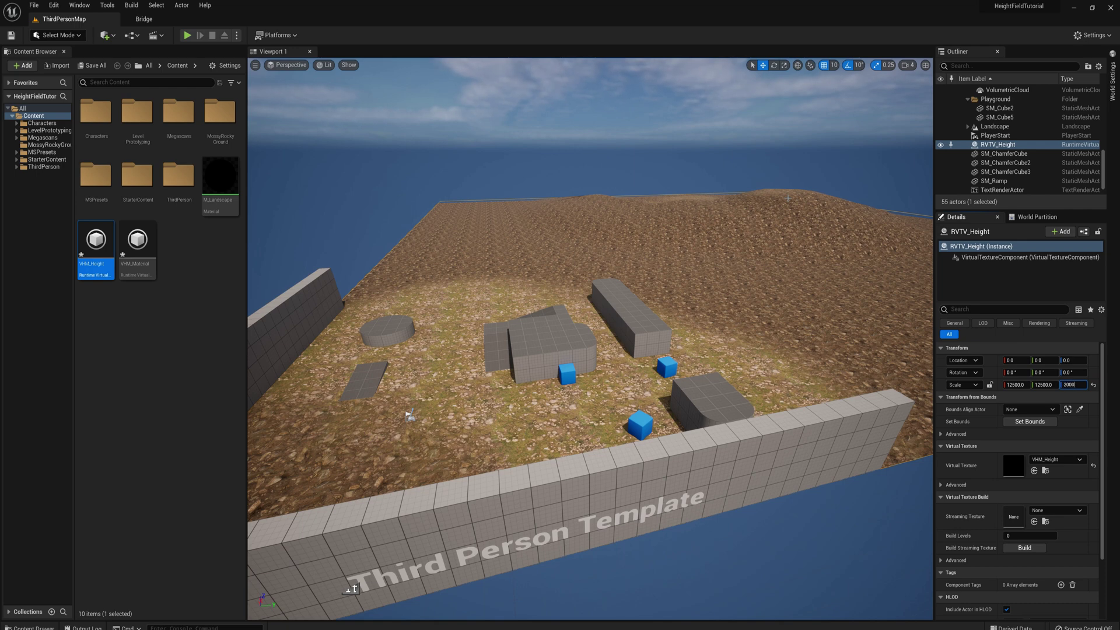
{"action": "key", "text": "Return"}
{"action": "right_click_drag", "start_coordinate": [467, 245], "coordinate": [467, 285]}
{"action": "key", "text": "s"}
{"action": "mouse_move", "coordinate": [583, 339]}
{"action": "right_mouse_down"}
{"action": "mouse_move", "coordinate": [572, 344]}
{"action": "mouse_move", "coordinate": [586, 332]}
{"action": "right_mouse_up"}
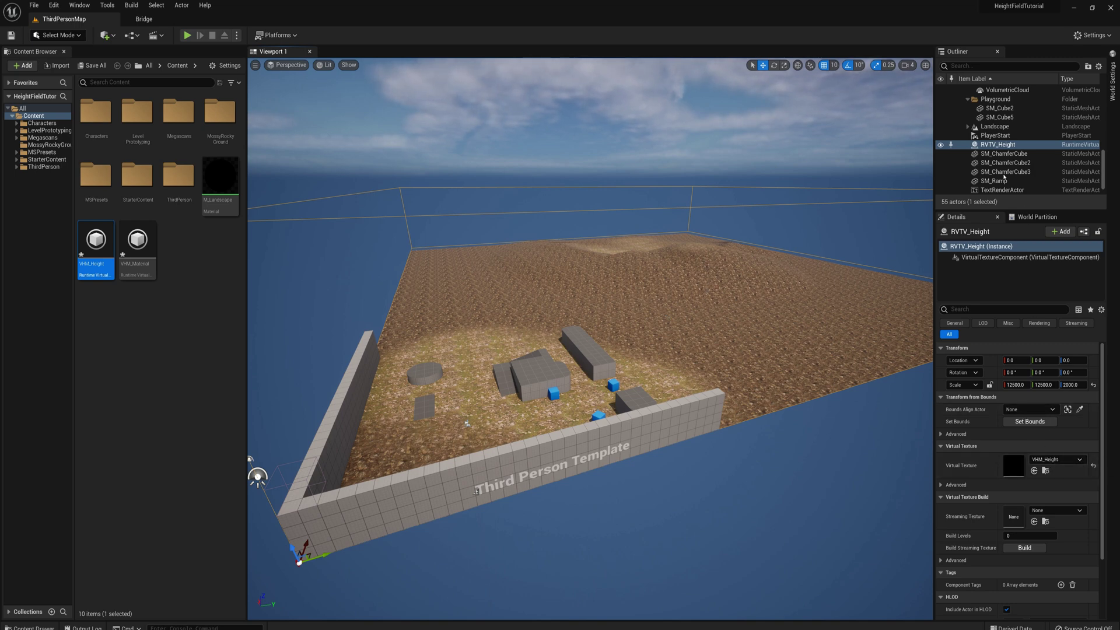
Duplicate the RVTV_Height volume and rename the copy RVTV_Material
{"action": "left_click", "coordinate": [999, 145]}
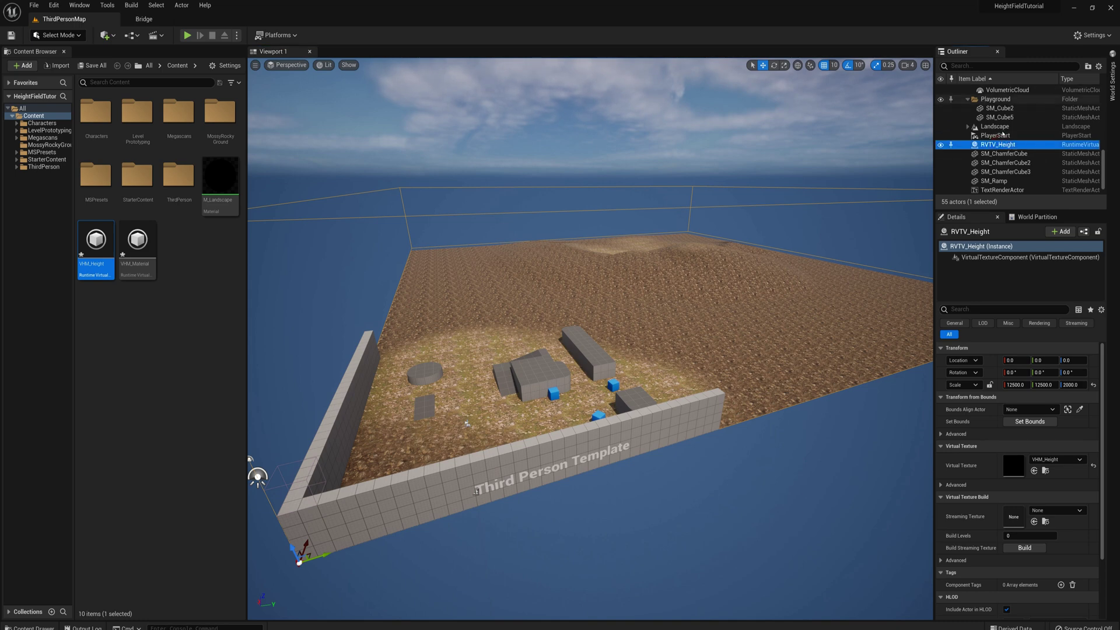
{"action": "key", "text": "ctrl+d"}
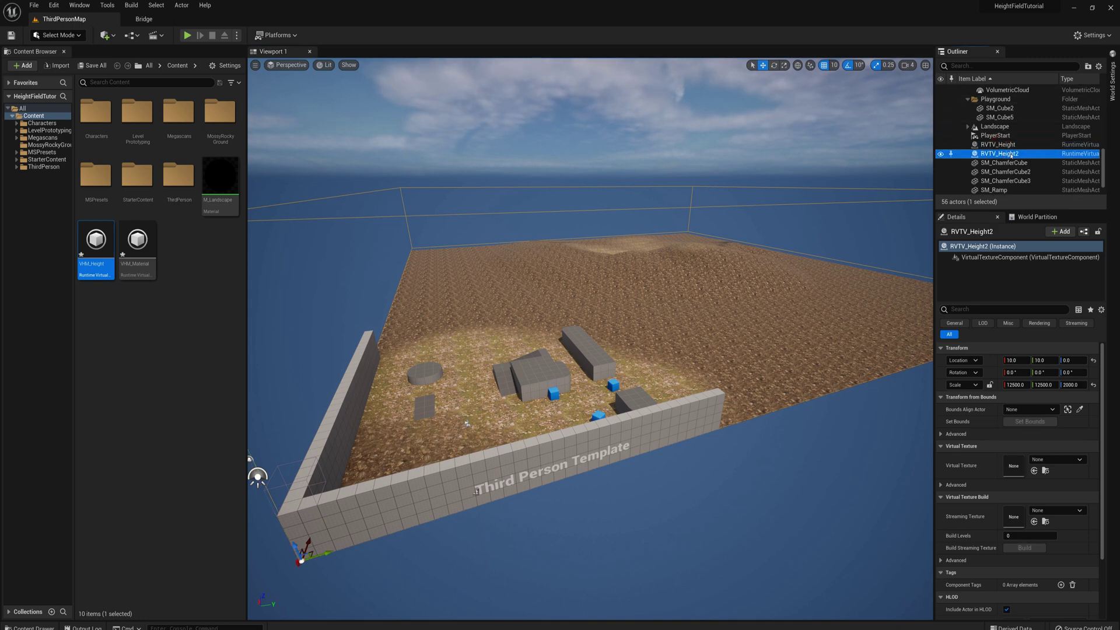
{"action": "key", "text": "F2"}
{"action": "left_click_drag", "start_coordinate": [1002, 153], "coordinate": [1033, 154]}
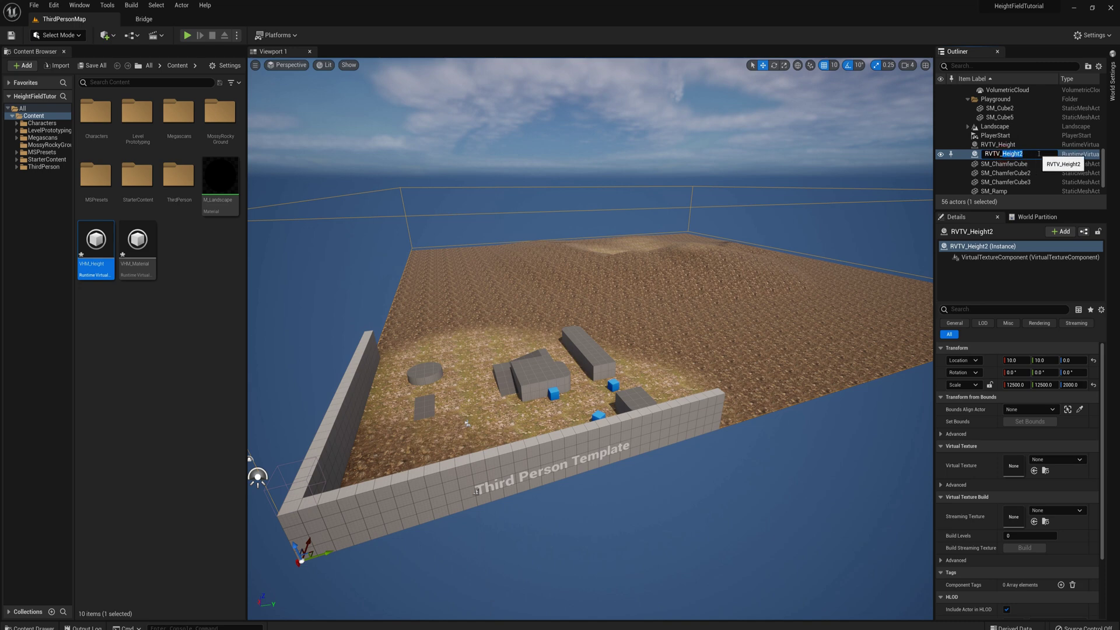
{"action": "type", "text": "Material"}
{"action": "key", "text": "Return"}
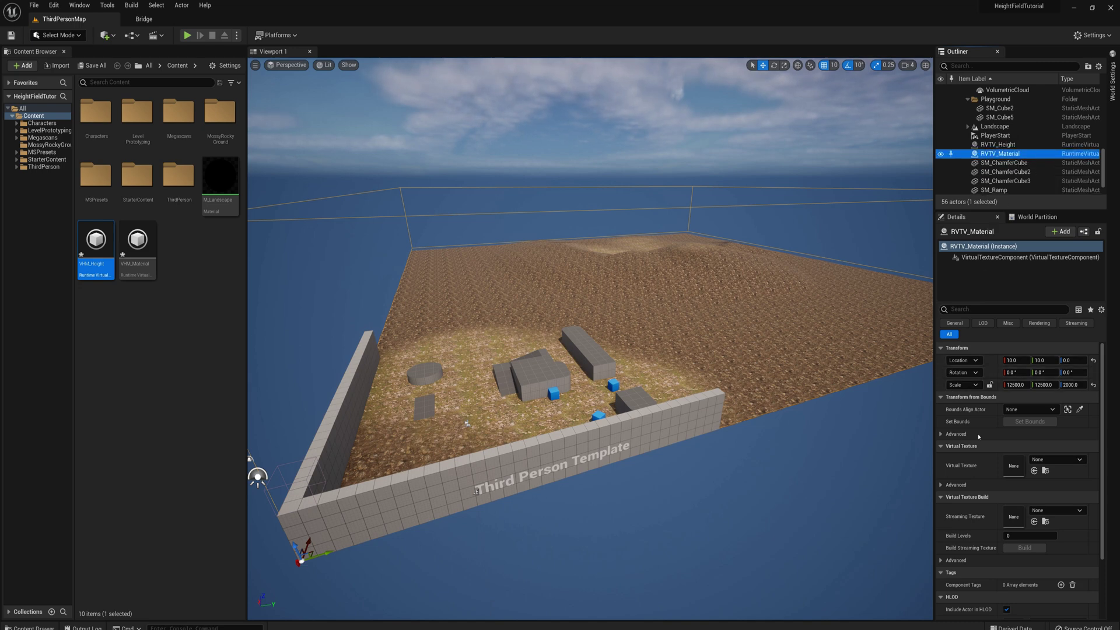
Assign VHM_Material as RVTV_Material's virtual texture and set the volume's location to 0, 0, 0
{"action": "left_click", "coordinate": [1055, 460]}
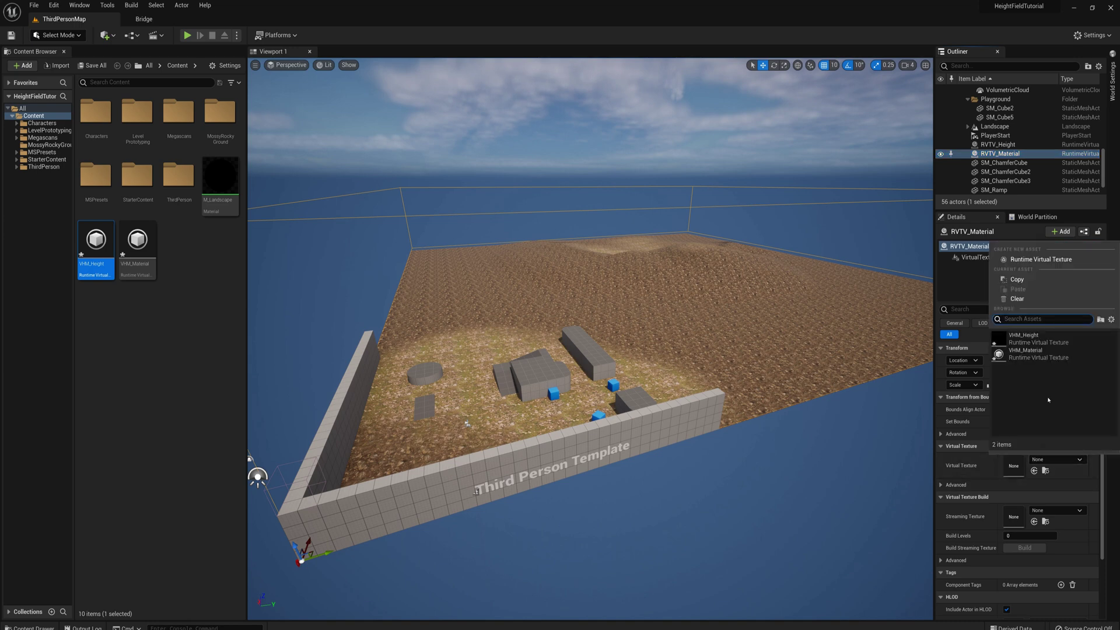
{"action": "left_click", "coordinate": [1022, 353]}
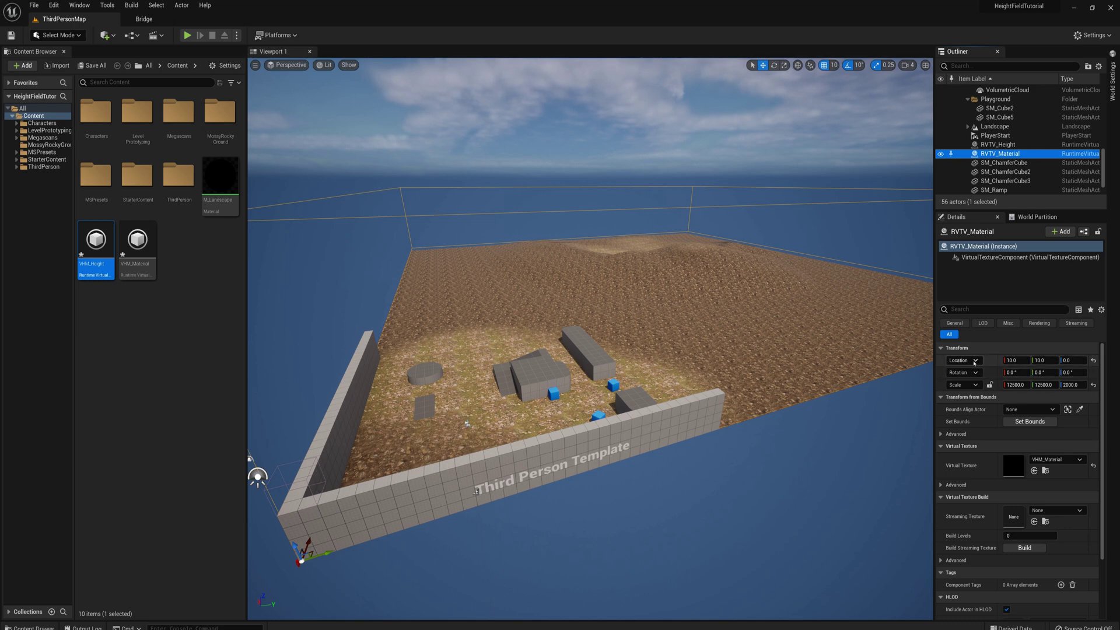
{"action": "left_click", "coordinate": [1012, 360]}
{"action": "type", "text": "0"}
{"action": "key", "text": "Tab"}
{"action": "type", "text": "0"}
{"action": "key", "text": "Tab"}
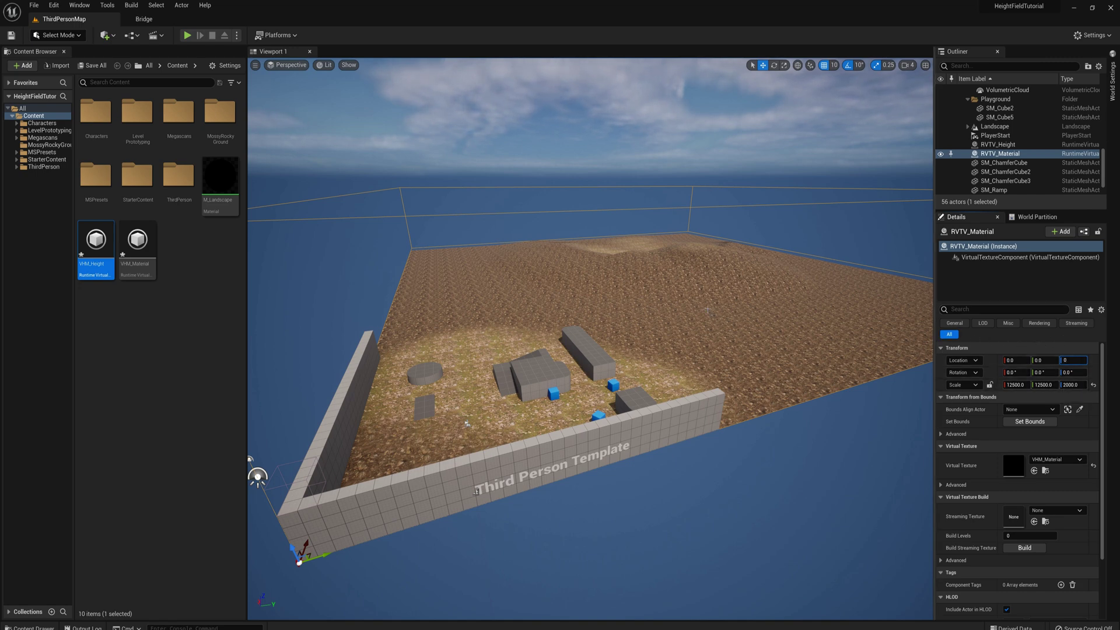
Add two Draw in Virtual Textures entries to the Landscape actor, assigning VHM_Height to the first and VHM_Material to the second
{"action": "left_click", "coordinate": [671, 292]}
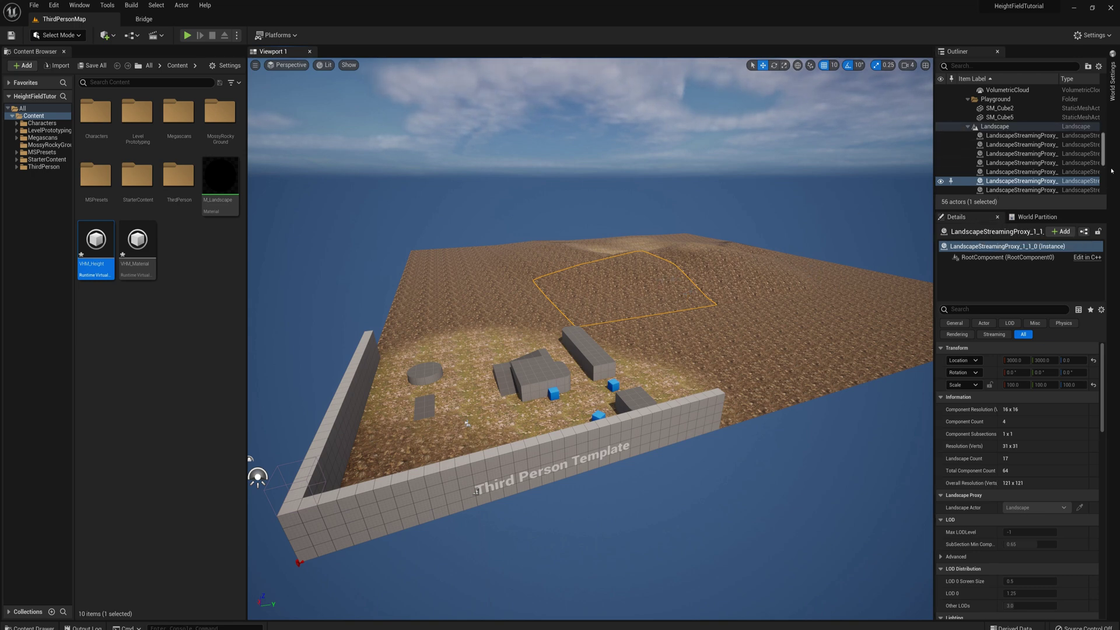
{"action": "left_click", "coordinate": [997, 127]}
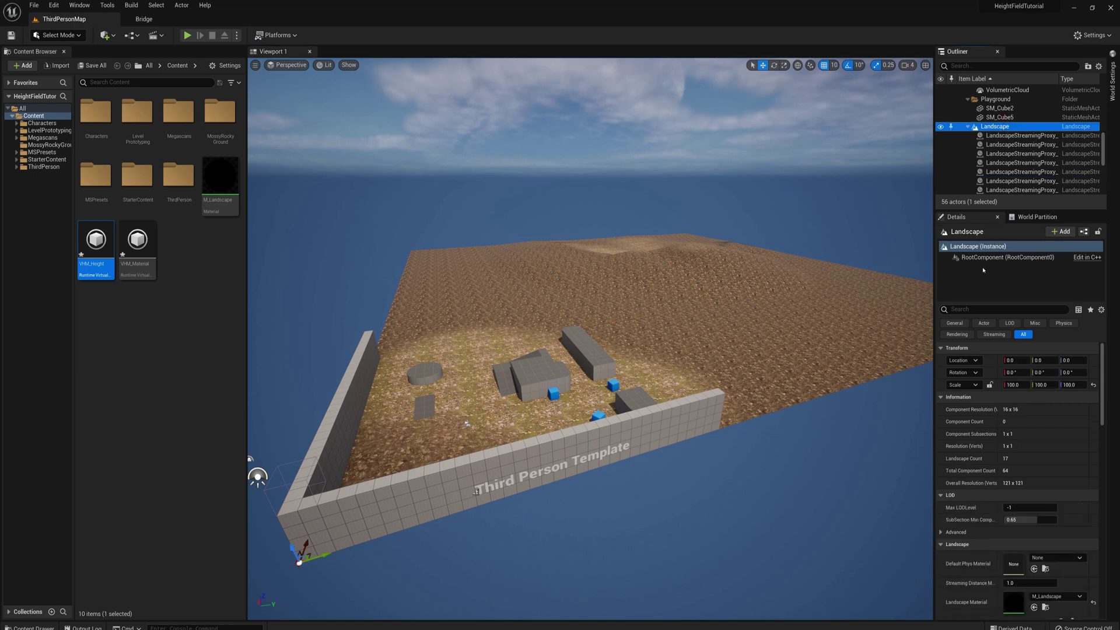
{"action": "left_click", "coordinate": [975, 310]}
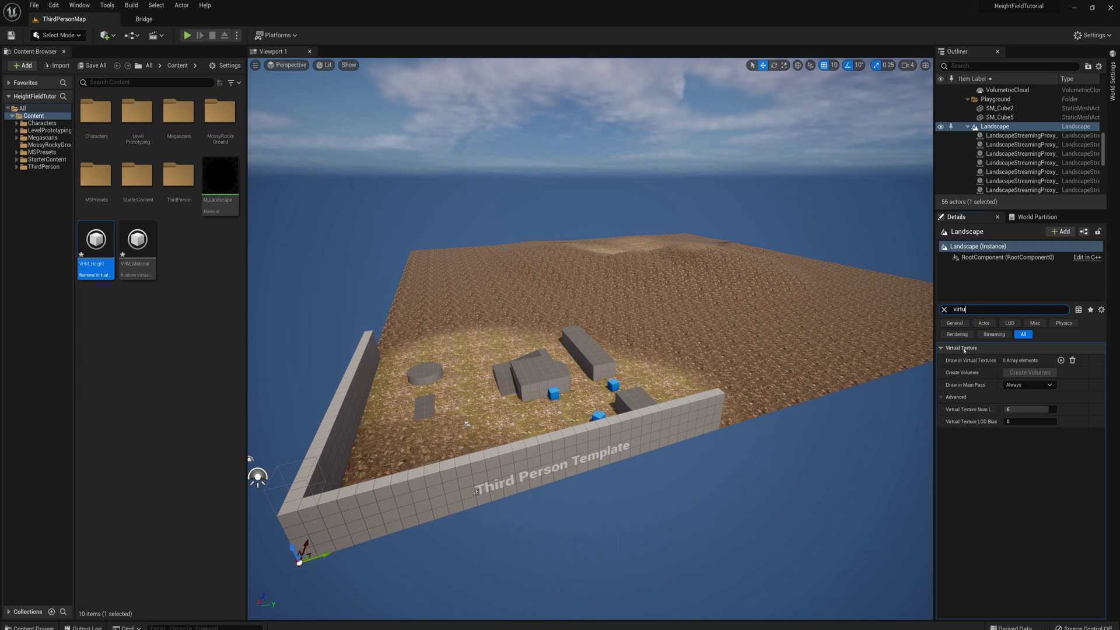
{"action": "left_click", "coordinate": [1062, 360]}
{"action": "left_click", "coordinate": [1062, 361]}
{"action": "left_click", "coordinate": [1054, 376]}
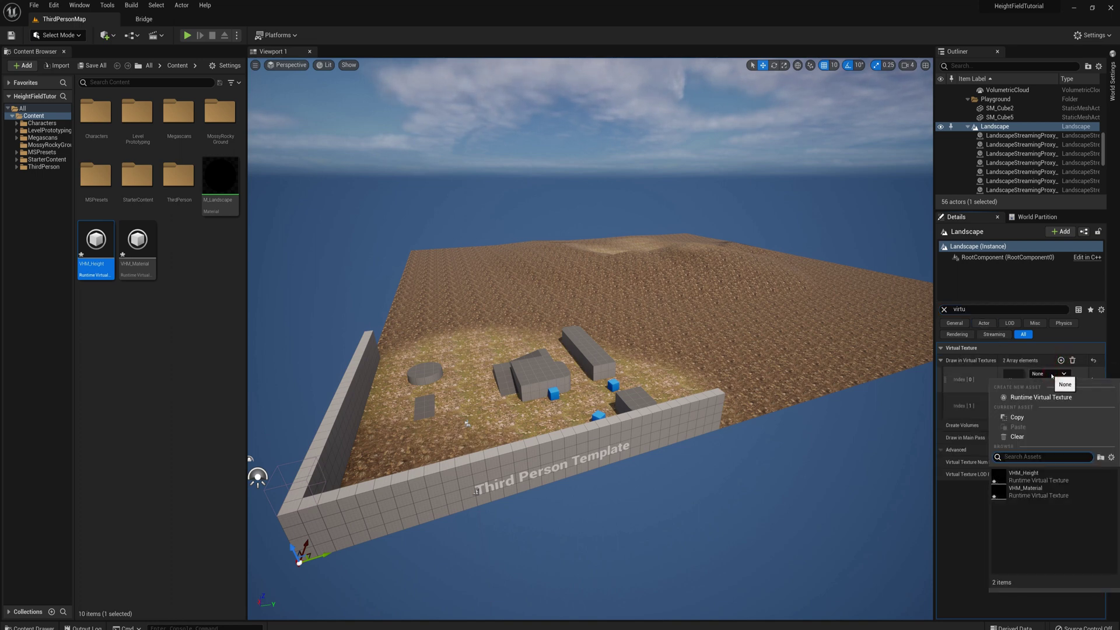
{"action": "left_click", "coordinate": [1033, 477]}
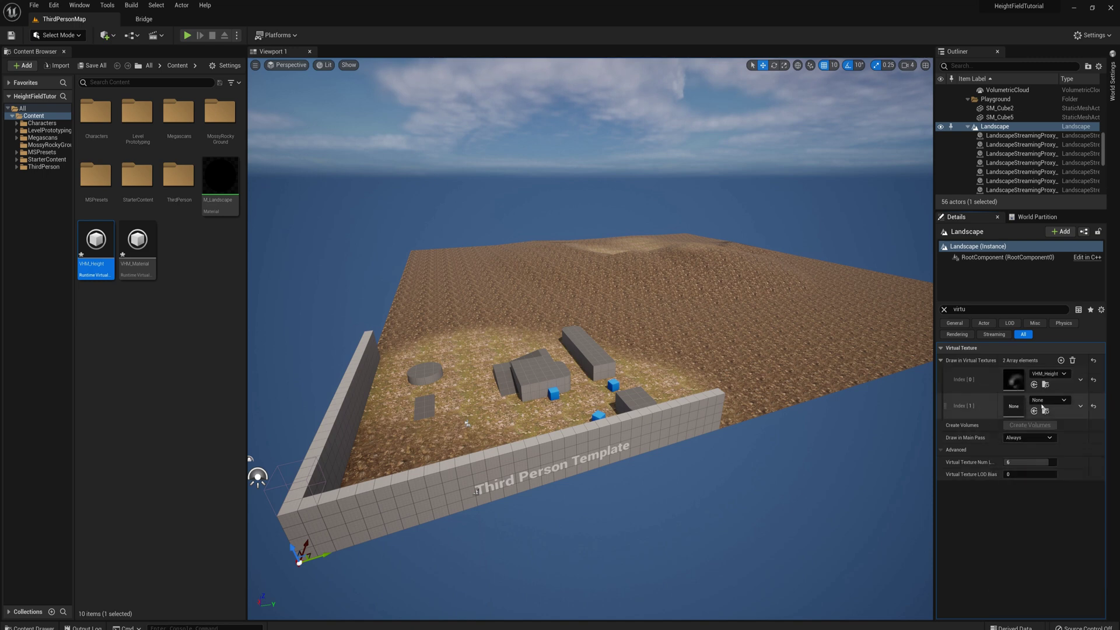
{"action": "left_click", "coordinate": [1048, 401]}
{"action": "left_click", "coordinate": [1025, 516]}
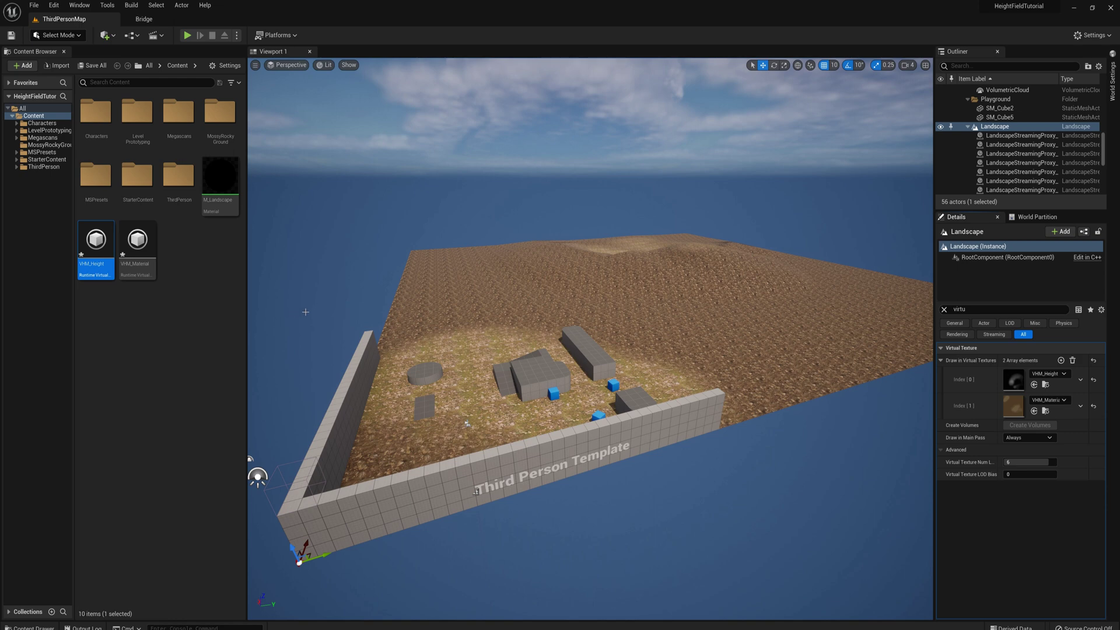
Place a Virtual Heightfield Mesh actor in the level on the landscape
{"action": "left_click", "coordinate": [105, 35]}
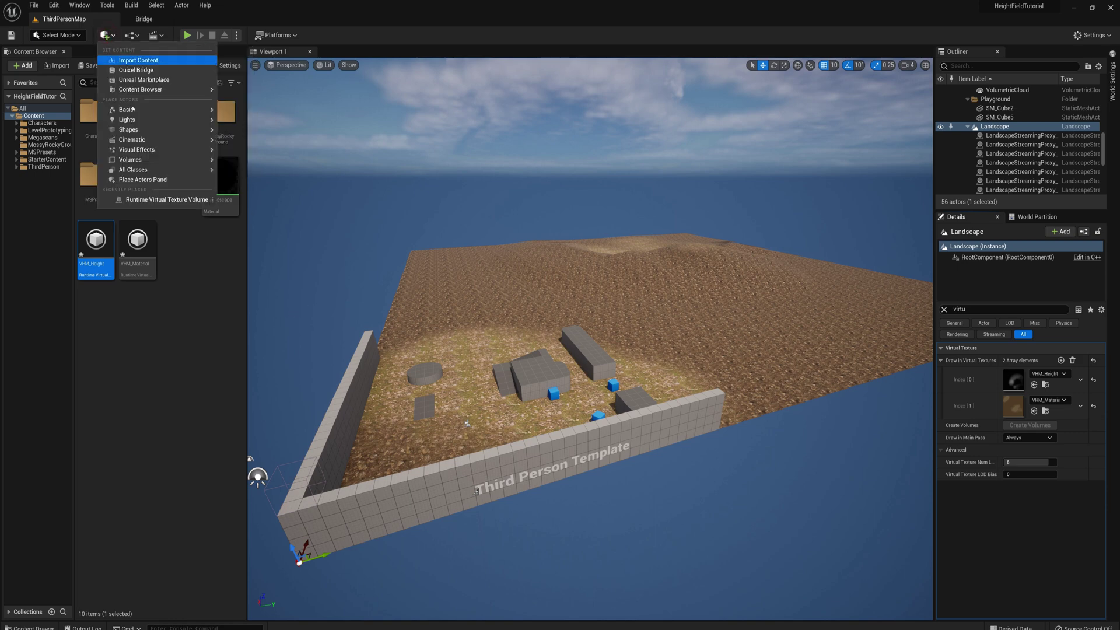
{"action": "type", "text": "virt"}
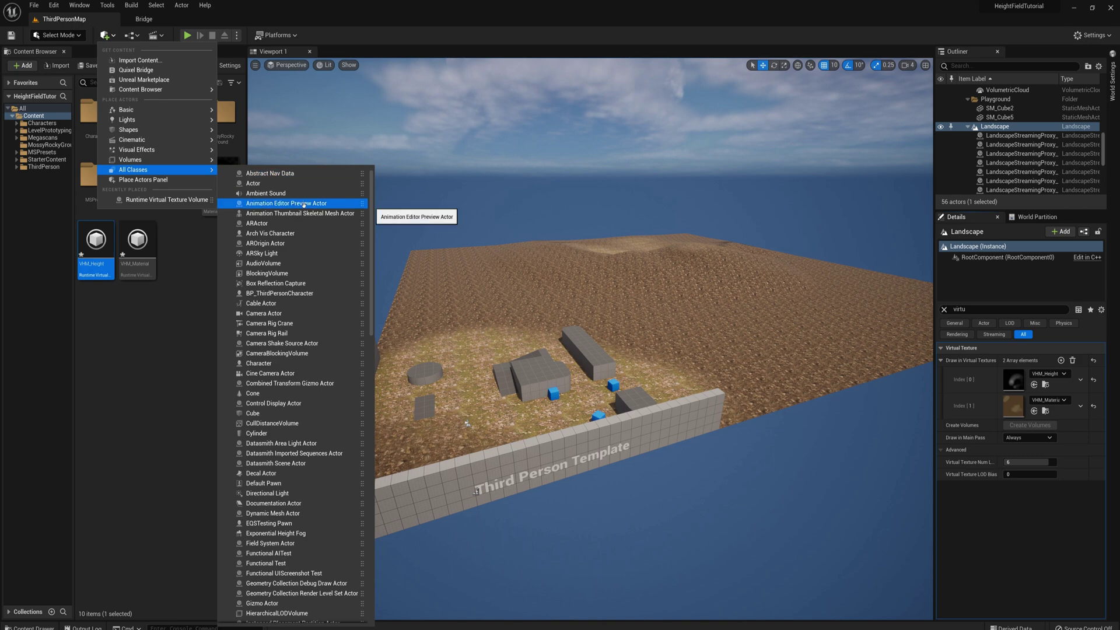
{"action": "type", "text": "ua"}
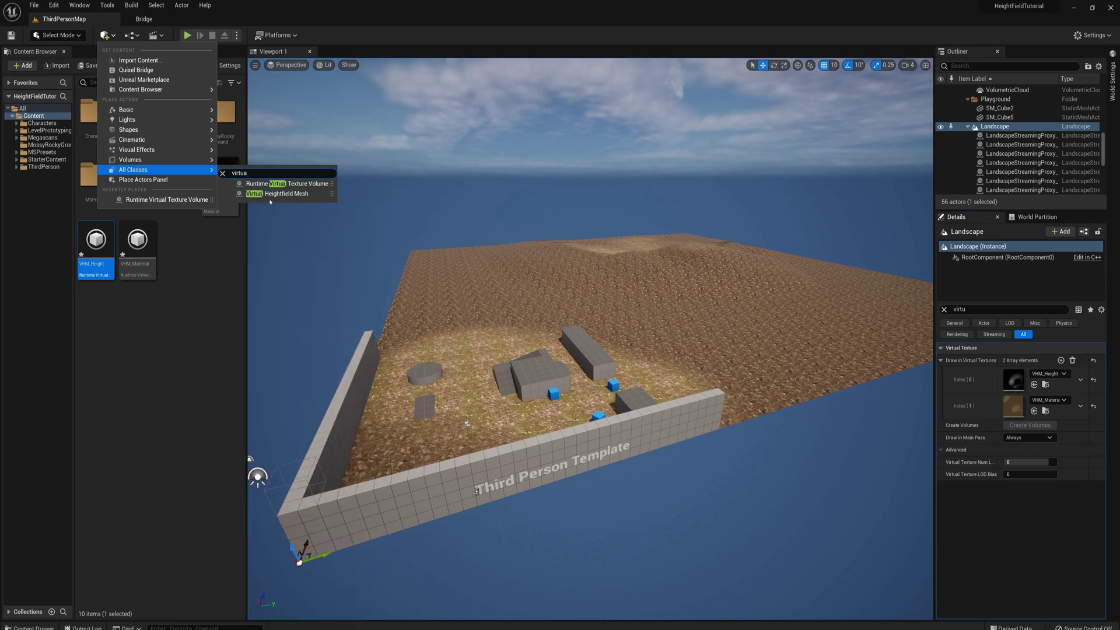
{"action": "left_click_drag", "start_coordinate": [644, 322], "coordinate": [643, 321]}
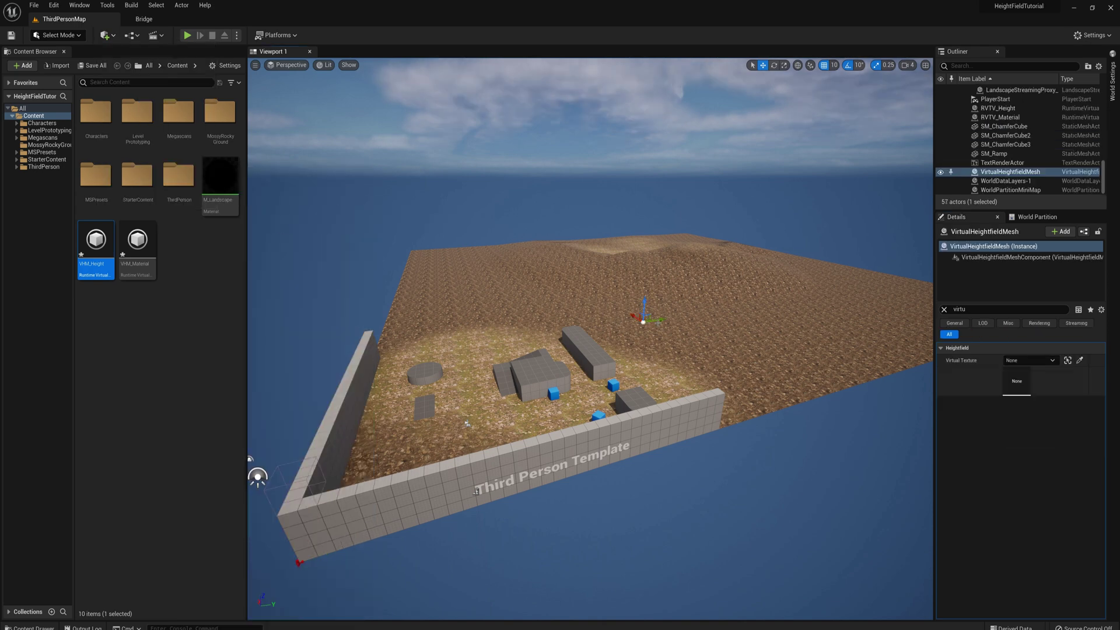
Set the Virtual Heightfield Mesh's location to 0, 0, 0 and its scale to 12500, 12500, 2000
{"action": "left_click", "coordinate": [945, 310]}
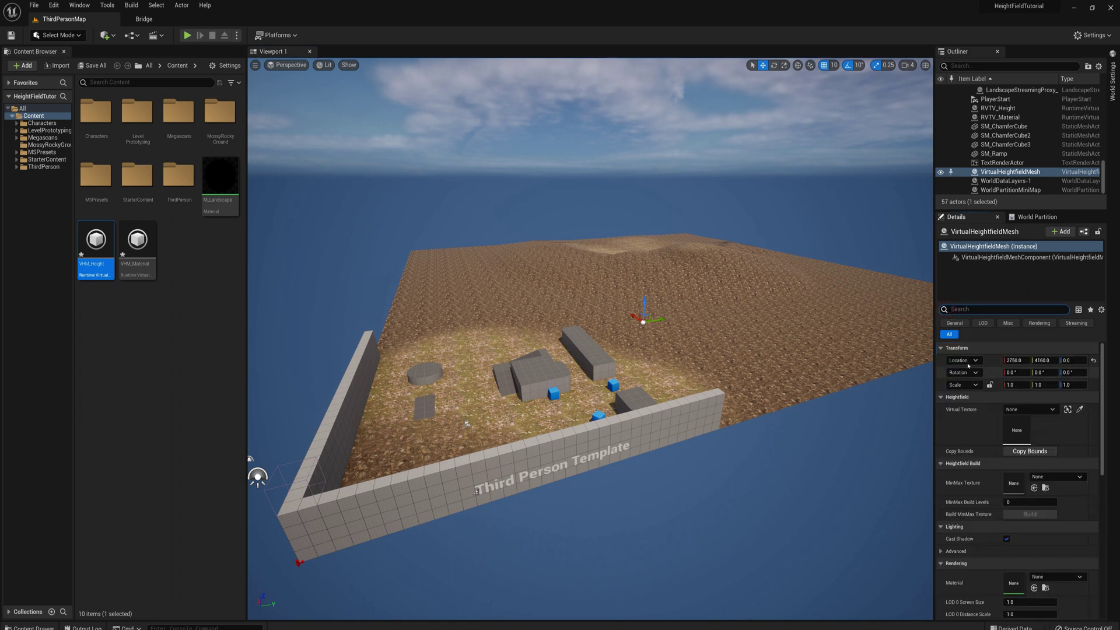
{"action": "left_click", "coordinate": [1019, 360]}
{"action": "type", "text": "0"}
{"action": "key", "text": "Tab"}
{"action": "type", "text": "0"}
{"action": "key", "text": "Tab"}
{"action": "left_click", "coordinate": [1025, 385]}
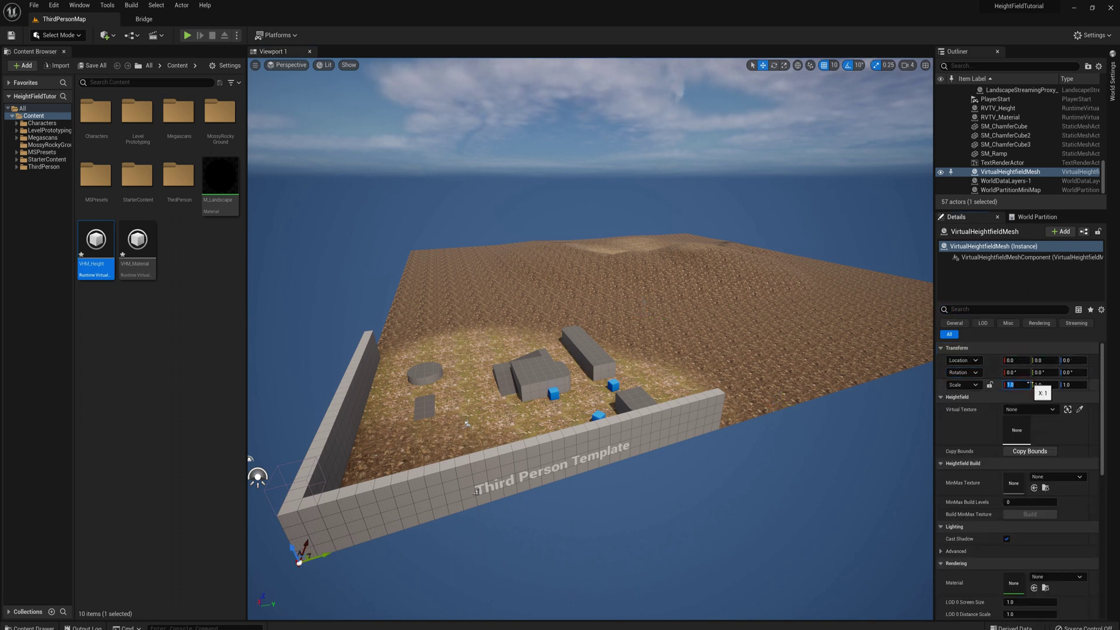
{"action": "key", "text": "Tab"}
{"action": "type", "text": "12500"}
{"action": "key", "text": "Tab"}
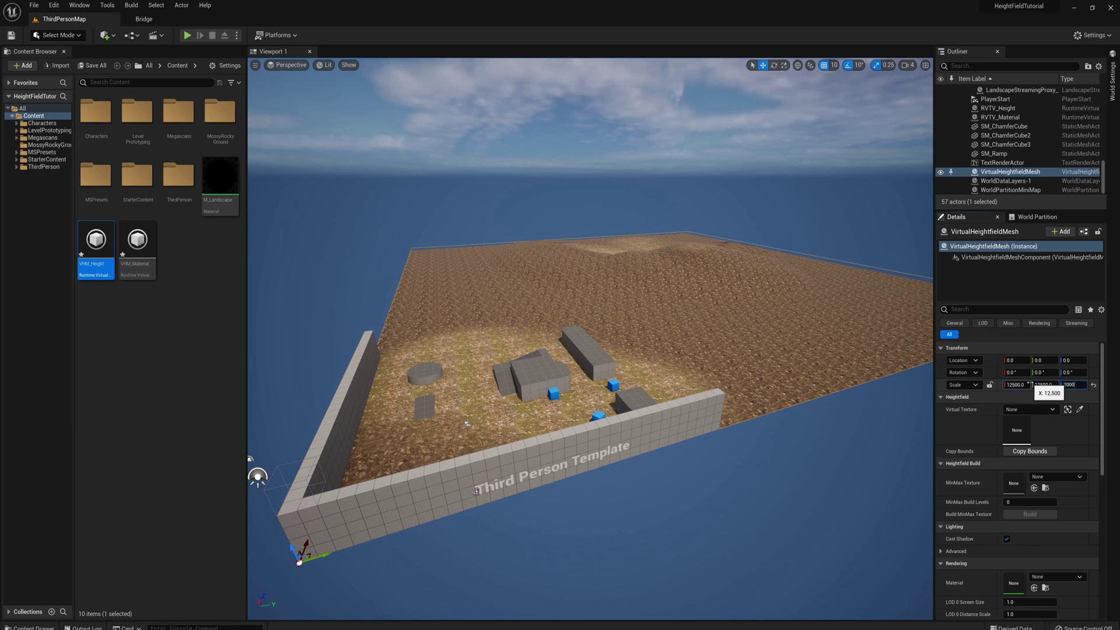
{"action": "key", "text": "Return"}
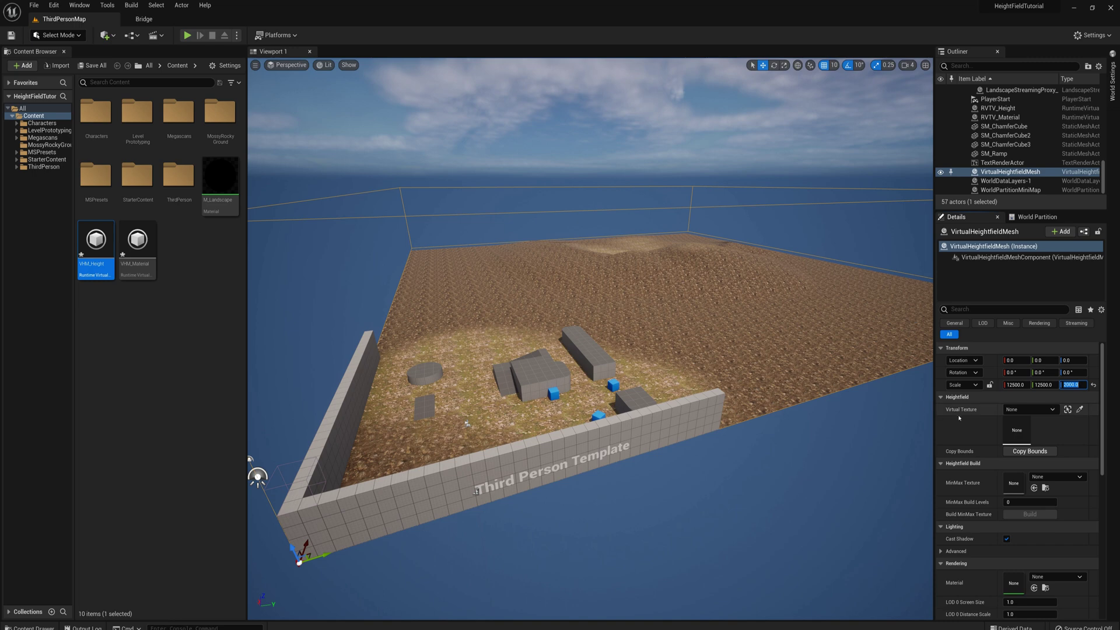
Assign RVTV_Height as the heightfield mesh's virtual texture and build its MinMax texture, saving it as VHM_Height_MinMax
{"action": "left_click", "coordinate": [1022, 410]}
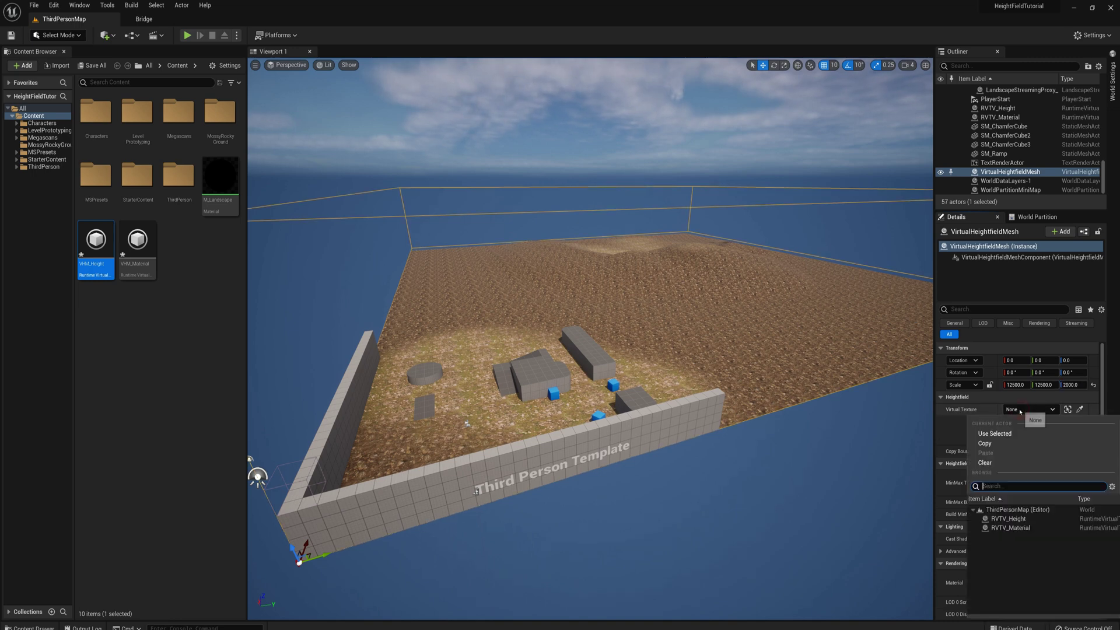
{"action": "left_click", "coordinate": [1008, 520]}
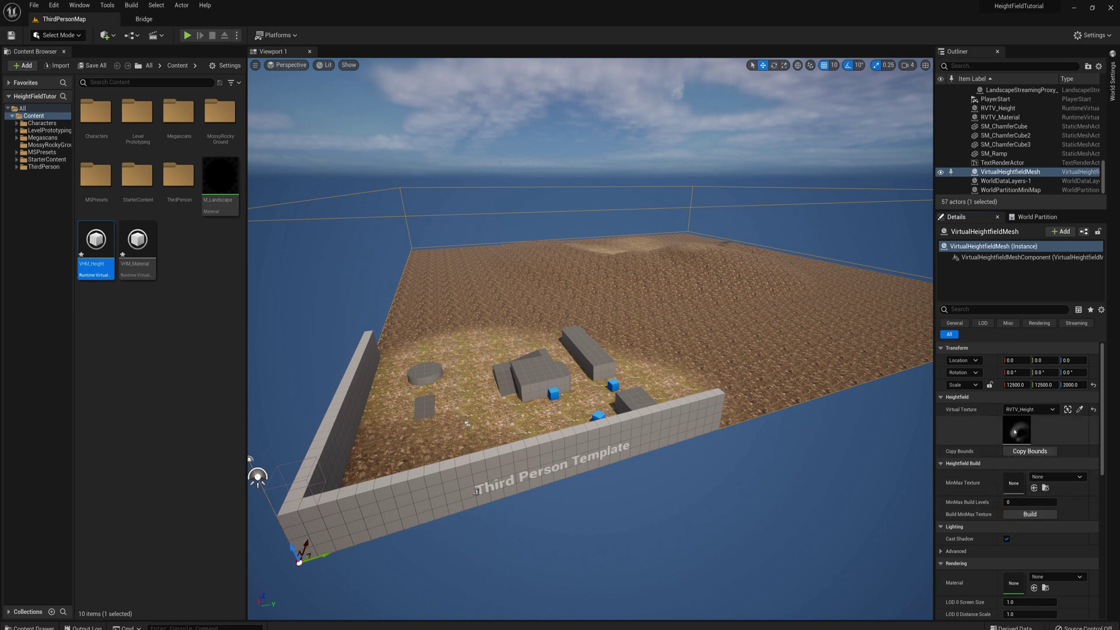
{"action": "left_click", "coordinate": [1028, 514]}
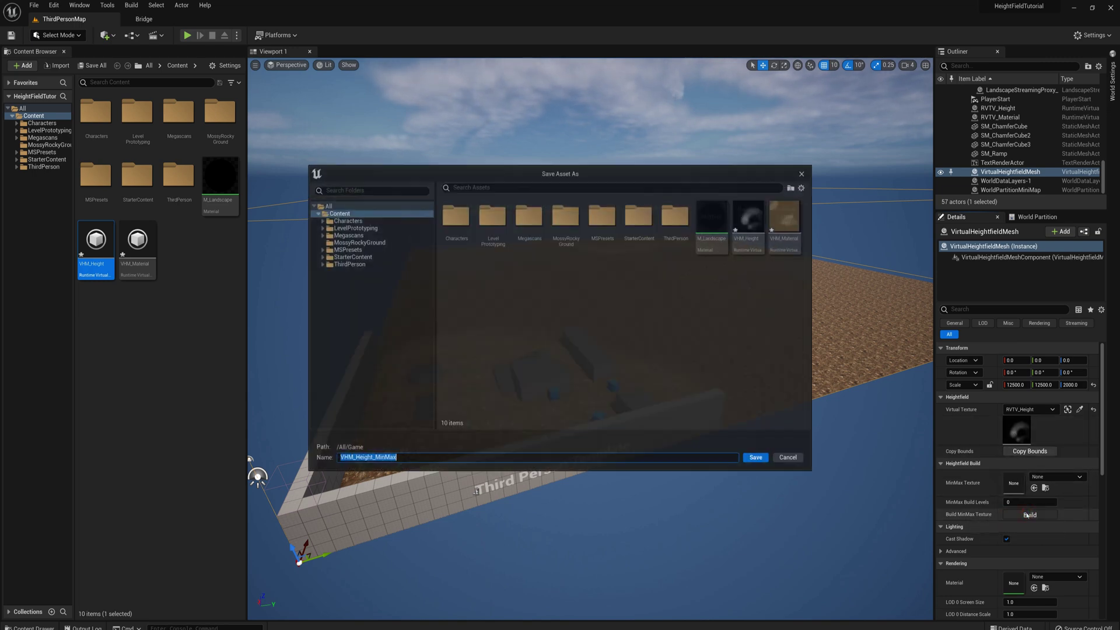
{"action": "left_click", "coordinate": [757, 459]}
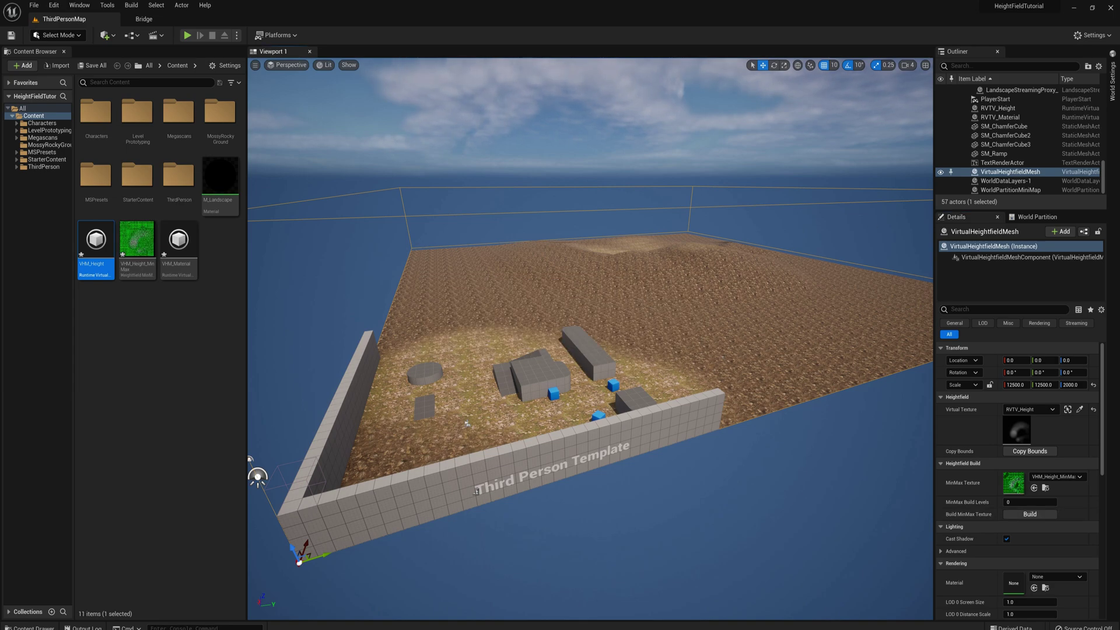
Find the hidden-related properties of the Virtual Heightfield Mesh and turn off Actor Hidden in Editor
{"action": "key", "text": "w"}
{"action": "right_click_drag", "start_coordinate": [590, 338], "coordinate": [621, 344]}
{"action": "right_click_drag", "start_coordinate": [765, 379], "coordinate": [721, 379]}
{"action": "key", "text": "s"}
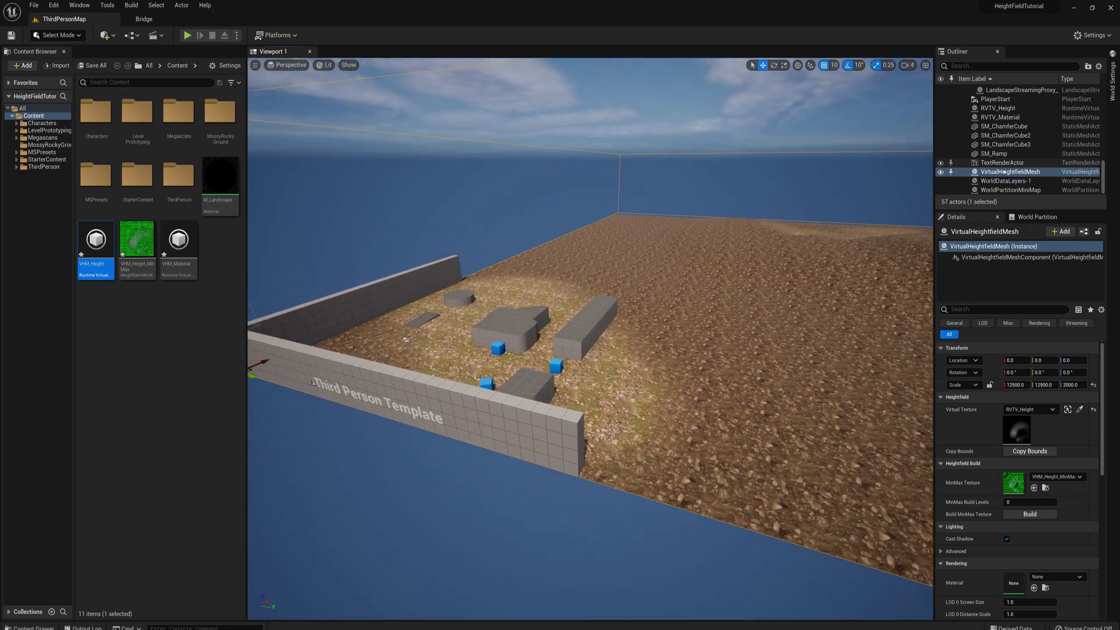
{"action": "left_click", "coordinate": [1001, 172]}
{"action": "left_click", "coordinate": [985, 308]}
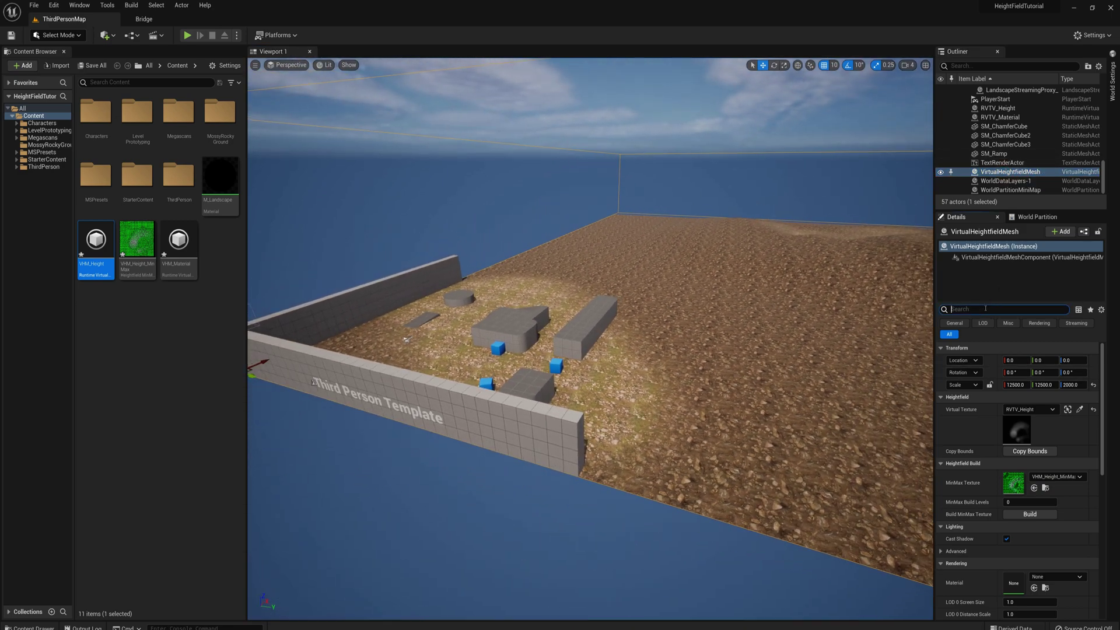
{"action": "type", "text": "hidd"}
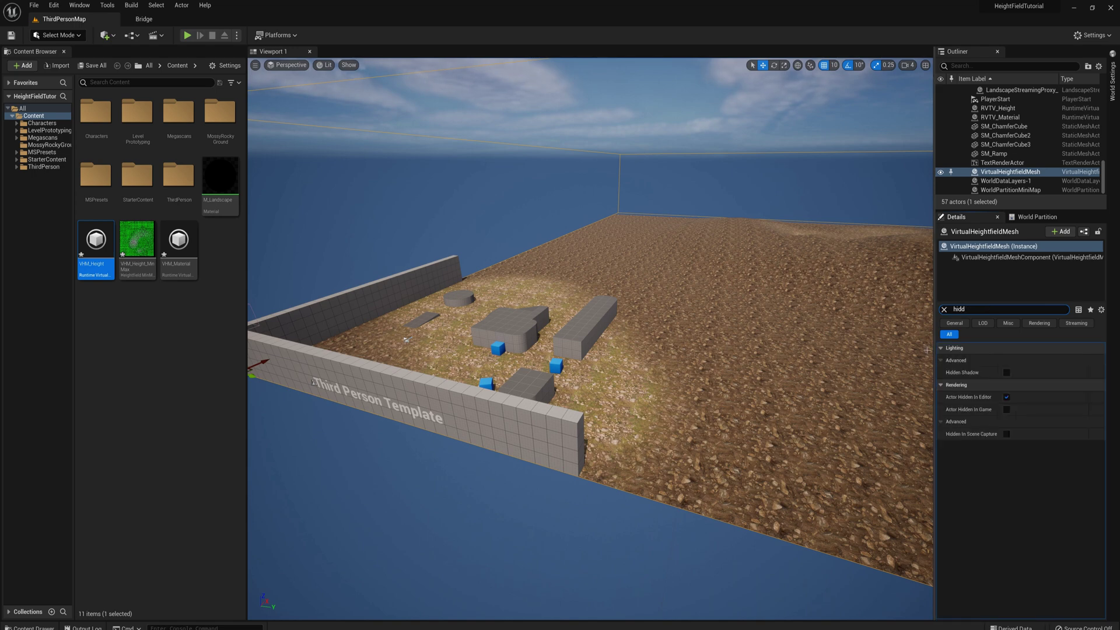
{"action": "left_click", "coordinate": [1007, 398]}
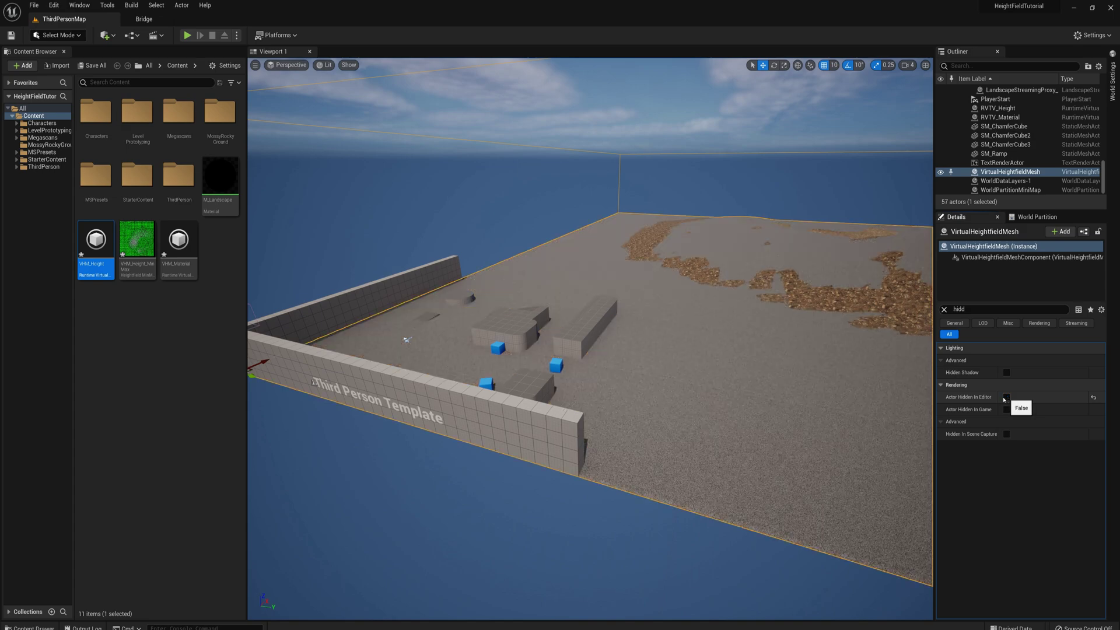
Examine how the Virtual Heightfield Mesh covers the landscape around the playground blocks and the hills, and clear the property filter
{"action": "right_click_drag", "start_coordinate": [765, 364], "coordinate": [817, 421]}
{"action": "key", "text": "w"}
{"action": "key", "text": "s"}
{"action": "right_click_drag", "start_coordinate": [577, 350], "coordinate": [369, 395]}
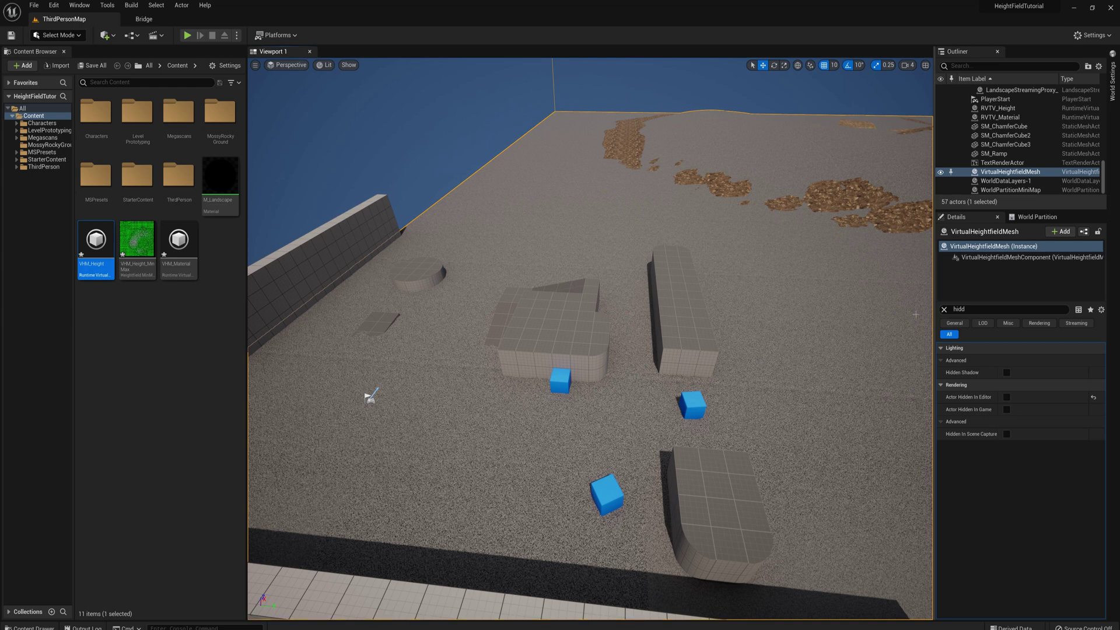
{"action": "left_click", "coordinate": [944, 309]}
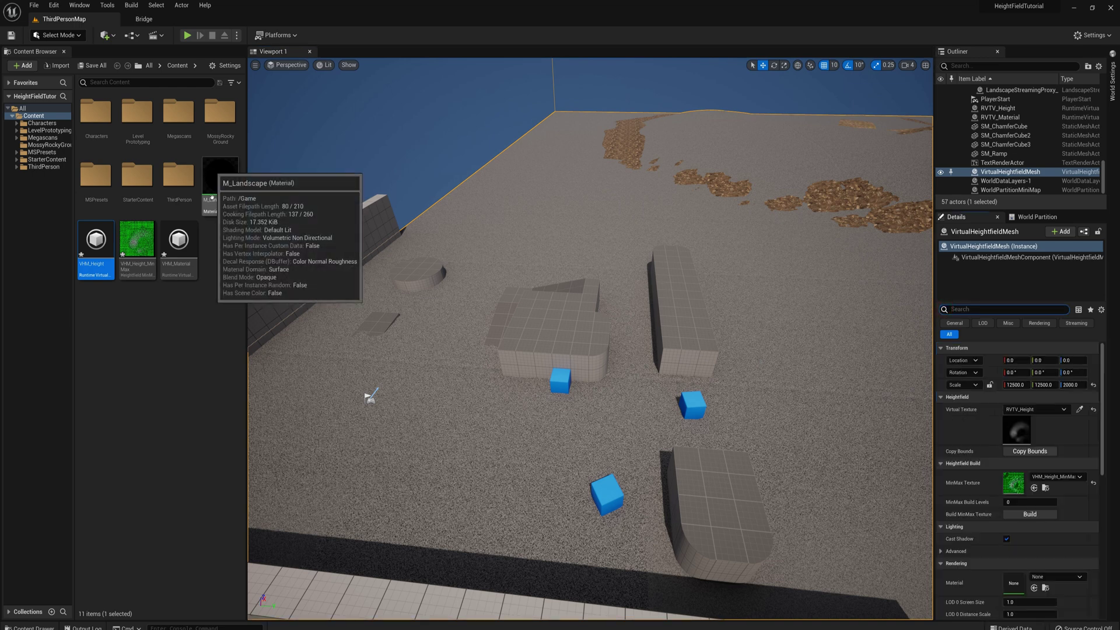
{"action": "right_click_drag", "start_coordinate": [519, 272], "coordinate": [519, 251]}
{"action": "mouse_move", "coordinate": [694, 295]}
{"action": "right_mouse_down"}
{"action": "mouse_move", "coordinate": [677, 296]}
{"action": "mouse_move", "coordinate": [727, 327]}
{"action": "mouse_move", "coordinate": [703, 297]}
{"action": "right_mouse_up"}
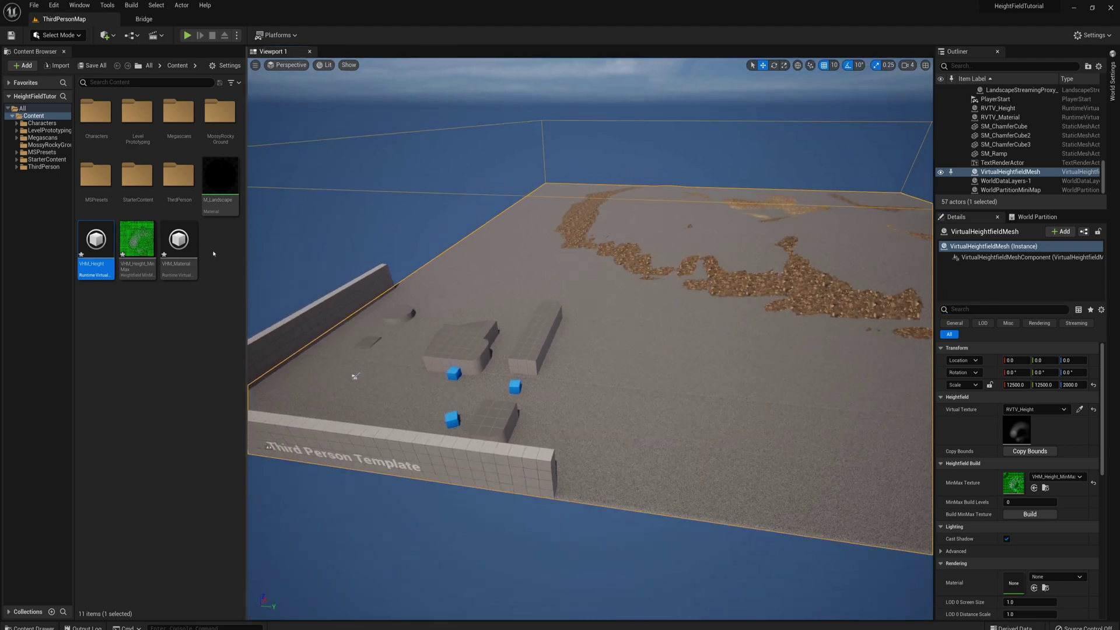
Create a new material named M_VHM in the Content folder and open it for editing
{"action": "left_click", "coordinate": [185, 247]}
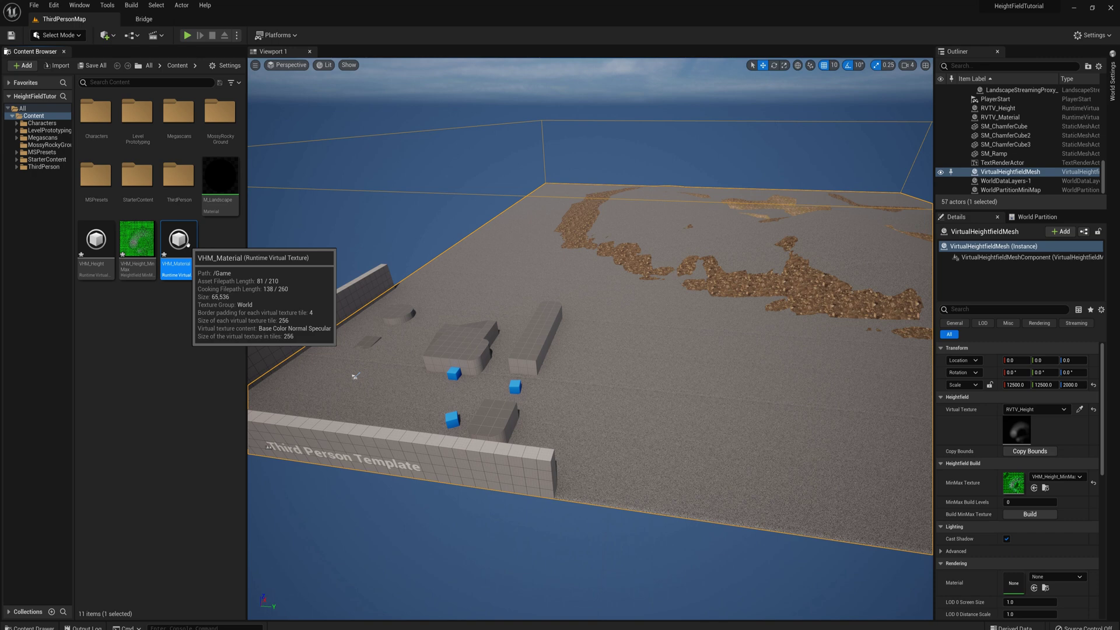
{"action": "left_click", "coordinate": [191, 310]}
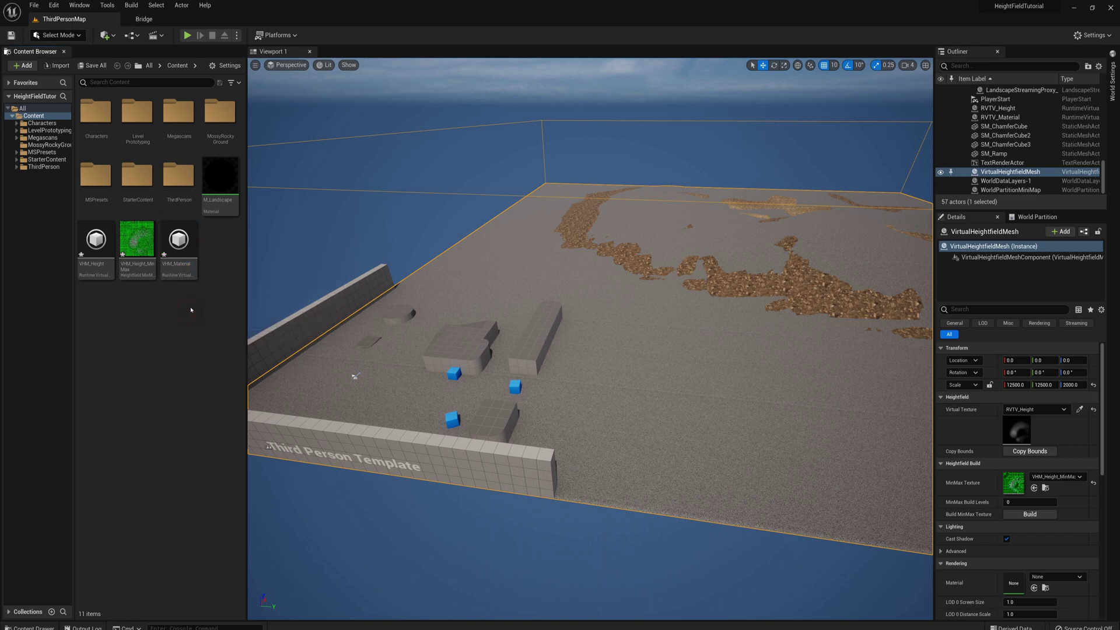
{"action": "right_click", "coordinate": [146, 310]}
{"action": "left_click", "coordinate": [185, 428]}
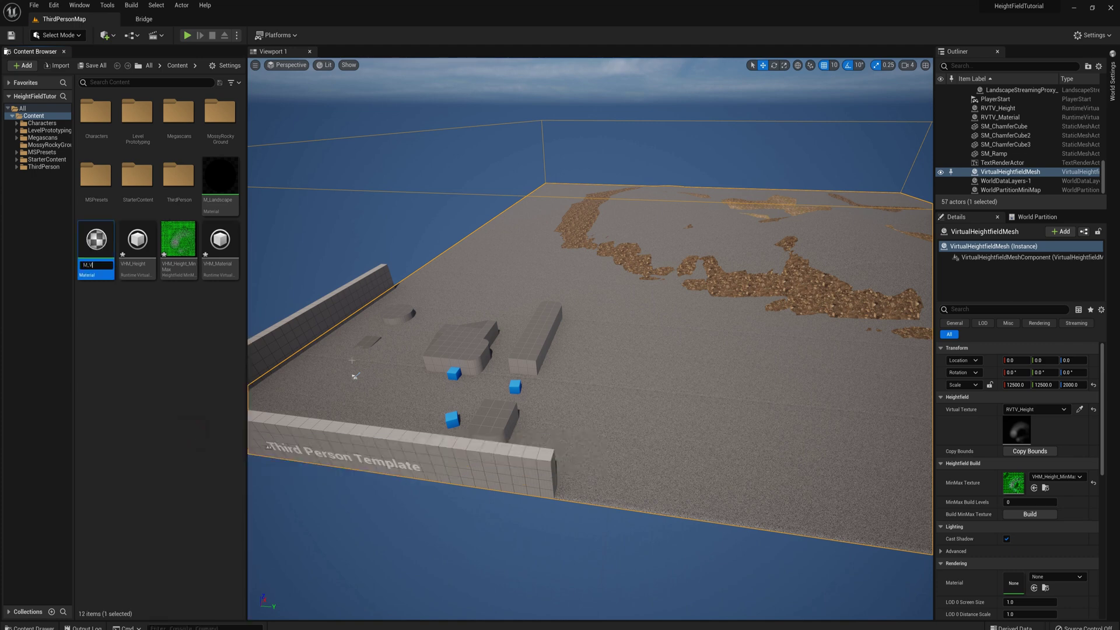
{"action": "key", "text": "Return"}
{"action": "key", "text": "Return"}
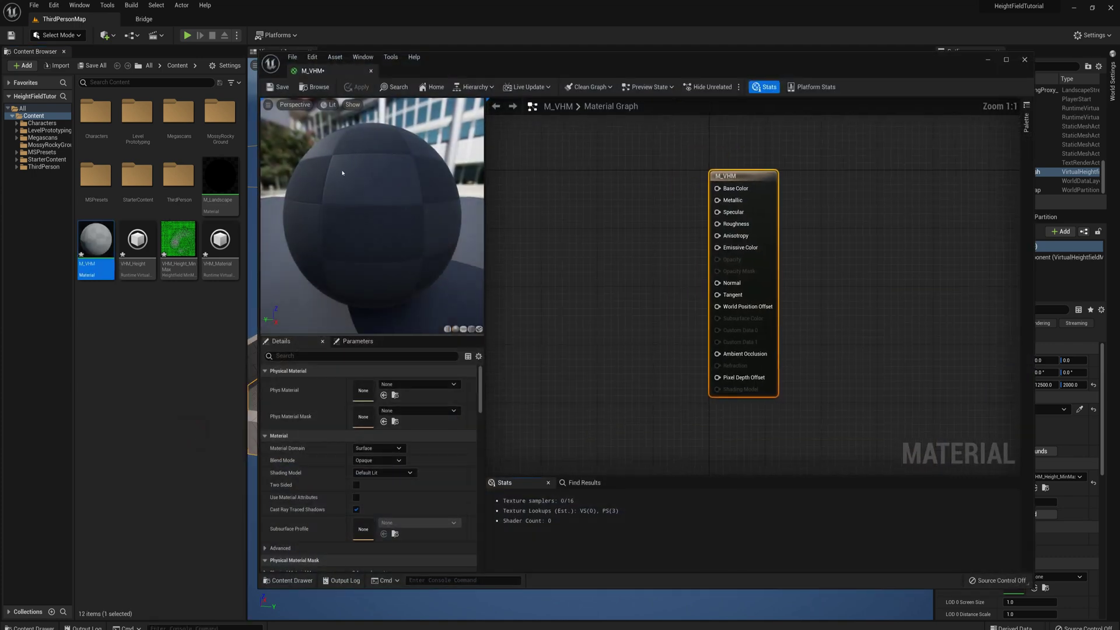
Add a Runtime Virtual Texture Sample node to the M_VHM graph and assign VHM_Material as its virtual texture
{"action": "right_click", "coordinate": [580, 208]}
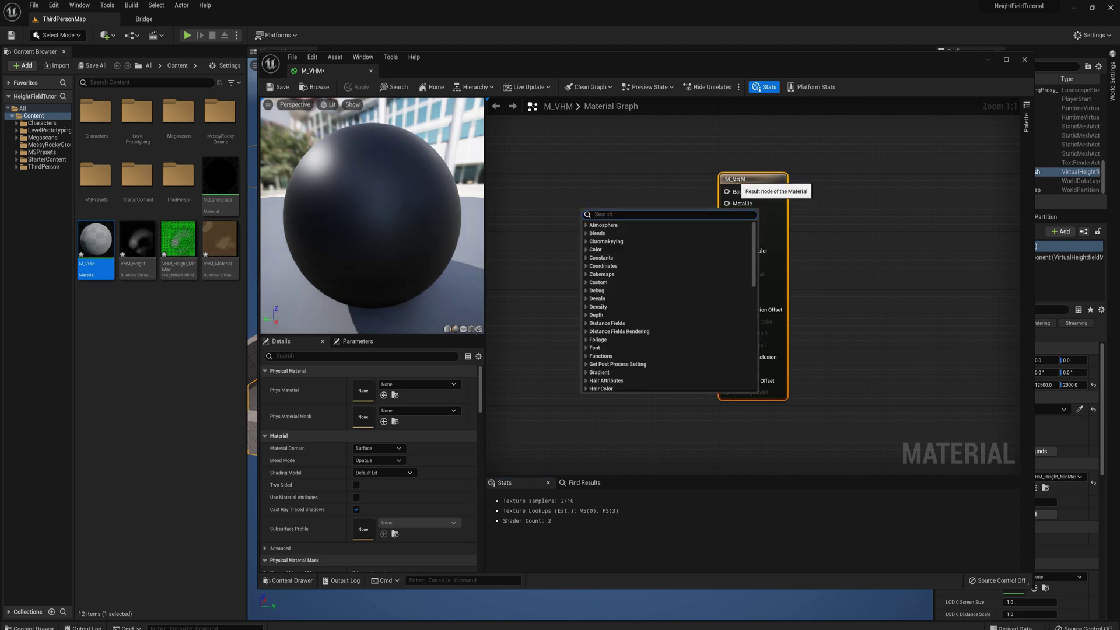
{"action": "type", "text": "runtime"}
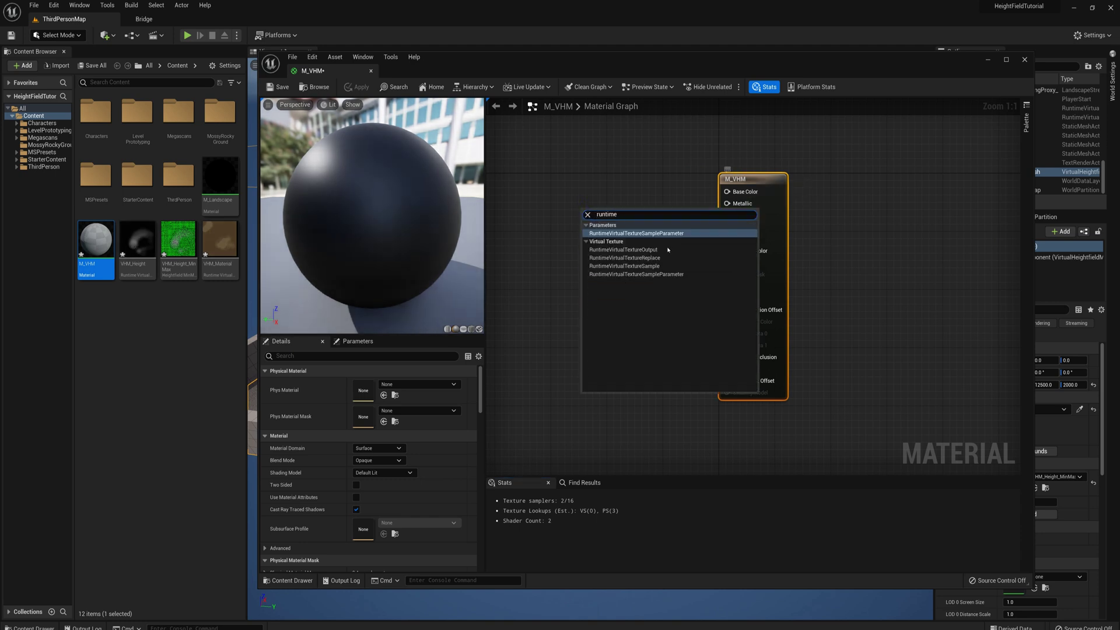
{"action": "left_click", "coordinate": [611, 269]}
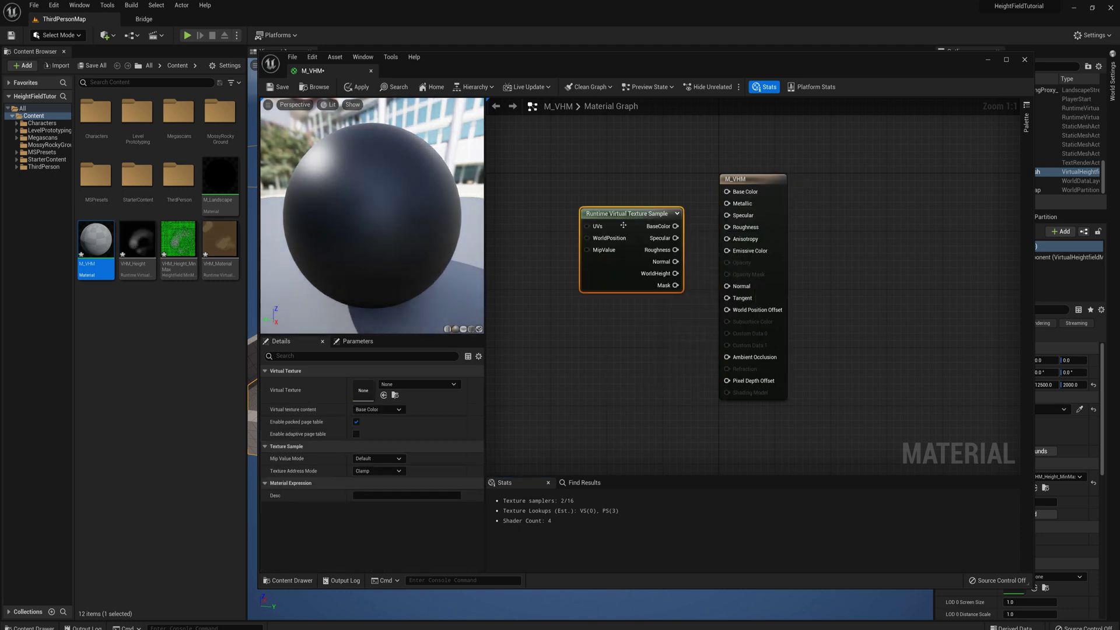
{"action": "left_click", "coordinate": [418, 384]}
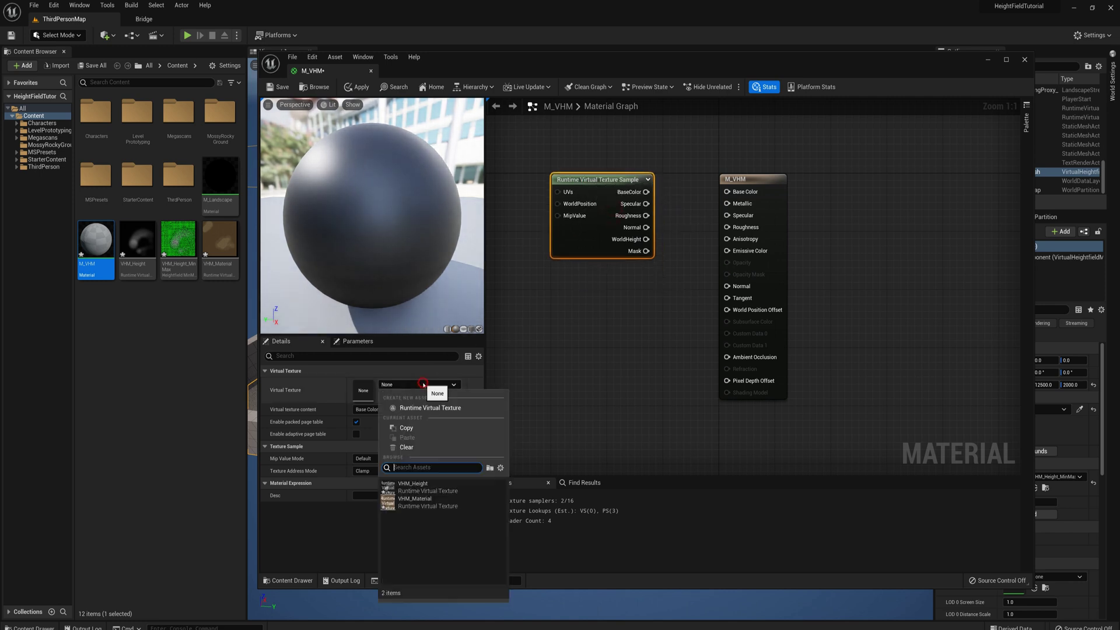
{"action": "left_click", "coordinate": [409, 501]}
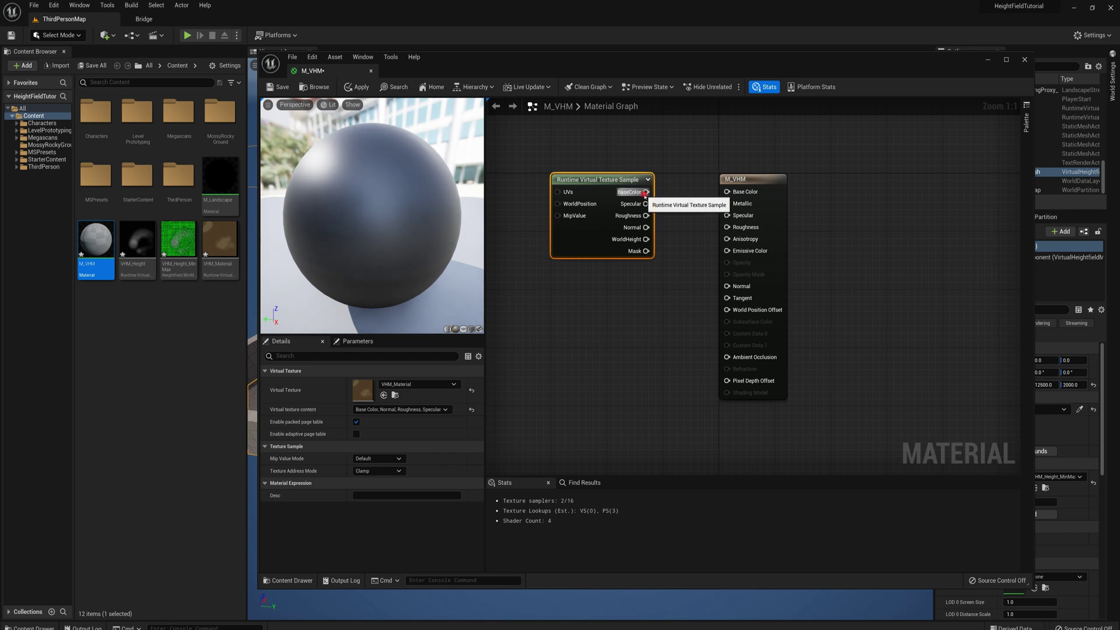
Connect the texture sample's surface outputs, including BaseColor and Normal, to the matching M_VHM inputs, apply the changes and close the material
{"action": "left_click_drag", "start_coordinate": [647, 192], "coordinate": [729, 193]}
{"action": "left_click_drag", "start_coordinate": [646, 215], "coordinate": [742, 287]}
{"action": "left_click", "coordinate": [356, 87]}
{"action": "left_click", "coordinate": [372, 72]}
Assign M_VHM as the rendering material of the Virtual Heightfield Mesh
{"action": "left_click", "coordinate": [1017, 170]}
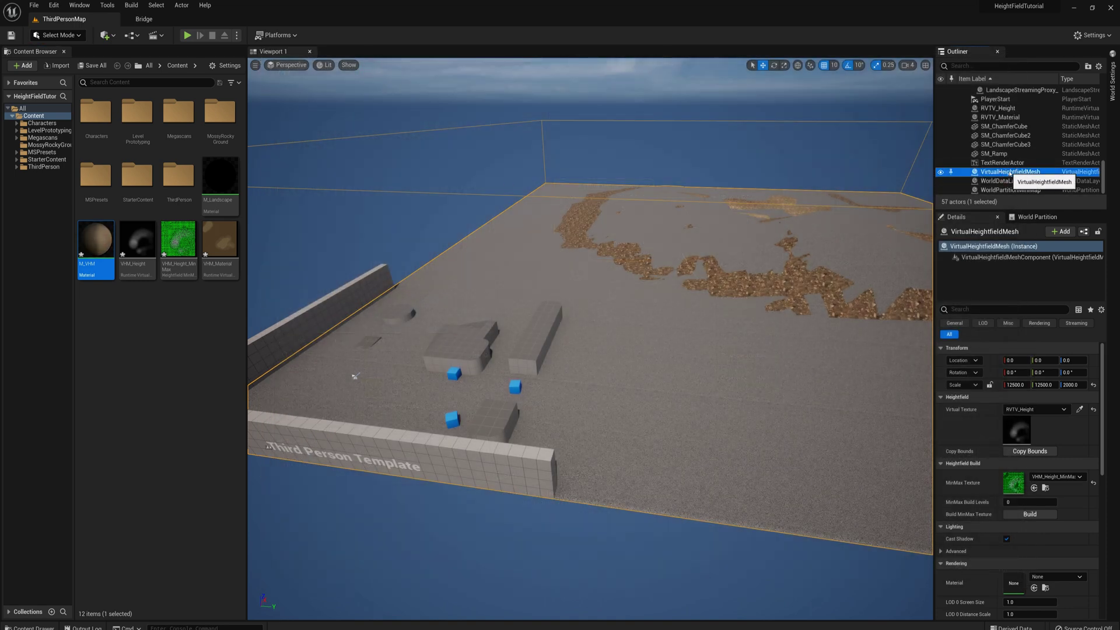
{"action": "scroll", "coordinate": [999, 527], "scroll_direction": "down", "scroll_amount": 2}
{"action": "left_click", "coordinate": [1050, 534]}
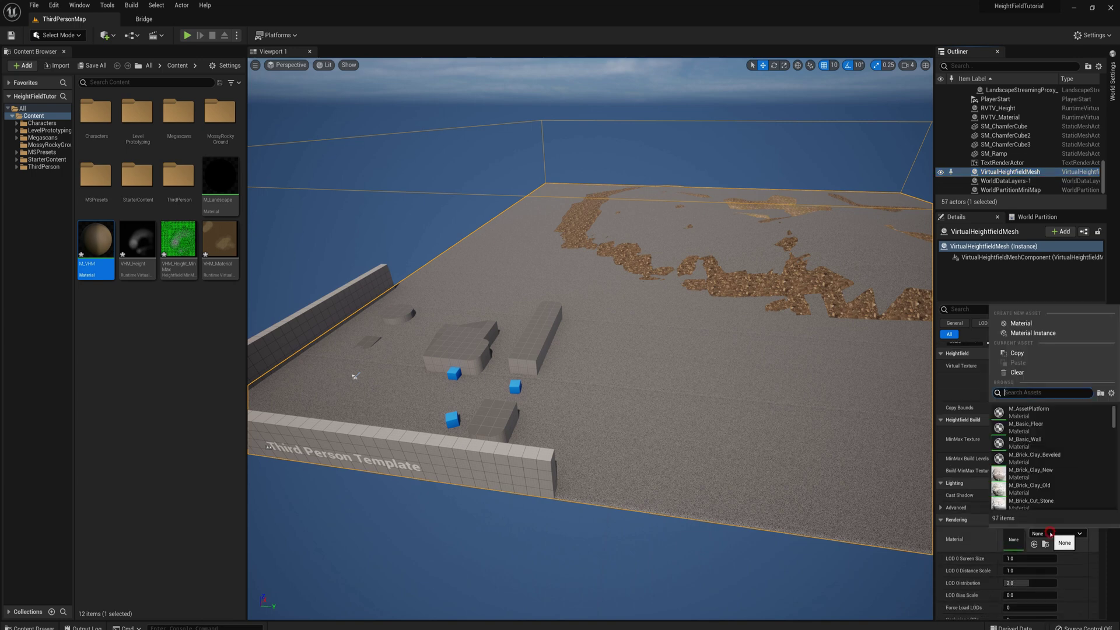
{"action": "type", "text": "m_"}
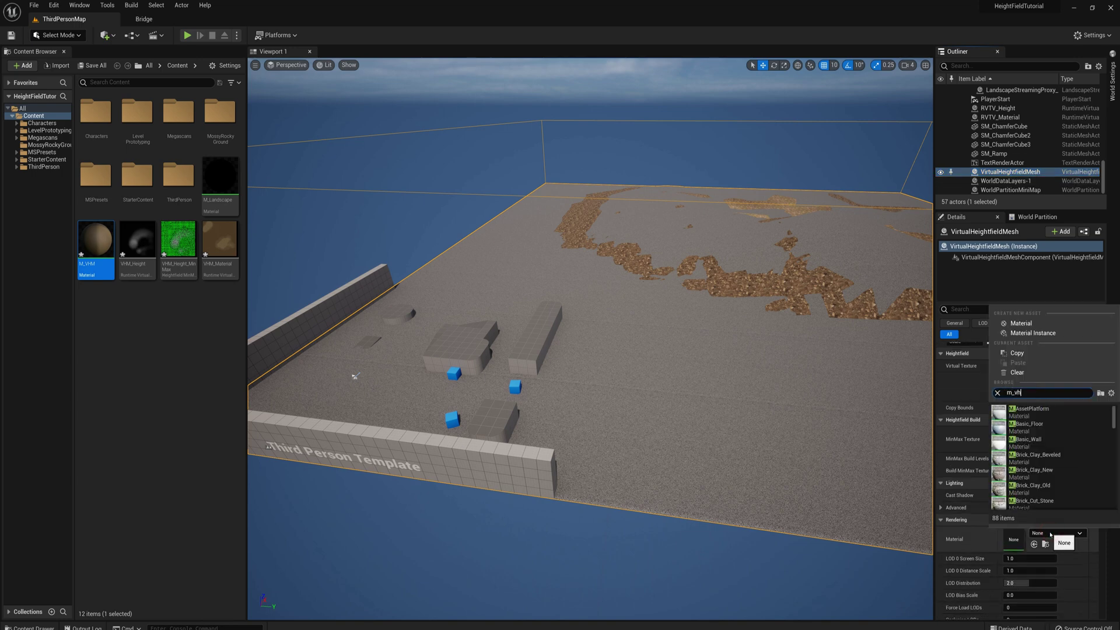
{"action": "type", "text": "vh"}
{"action": "left_click", "coordinate": [1030, 412]}
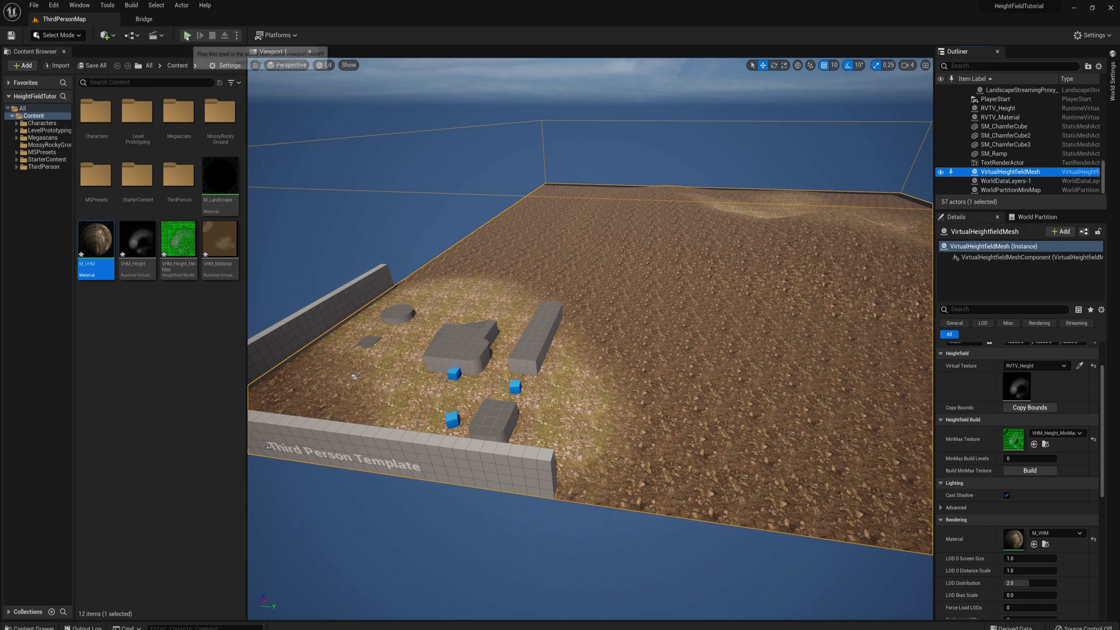
Play the level and walk the character around to examine the displaced ground near the playground blocks
{"action": "left_click", "coordinate": [187, 35]}
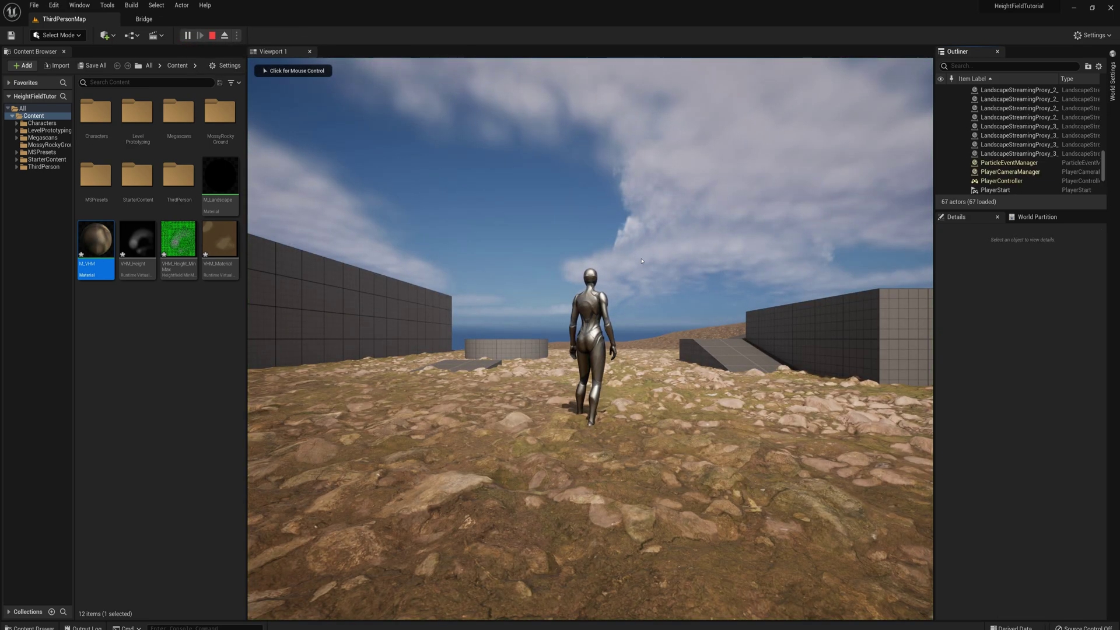
{"action": "left_click", "coordinate": [590, 339]}
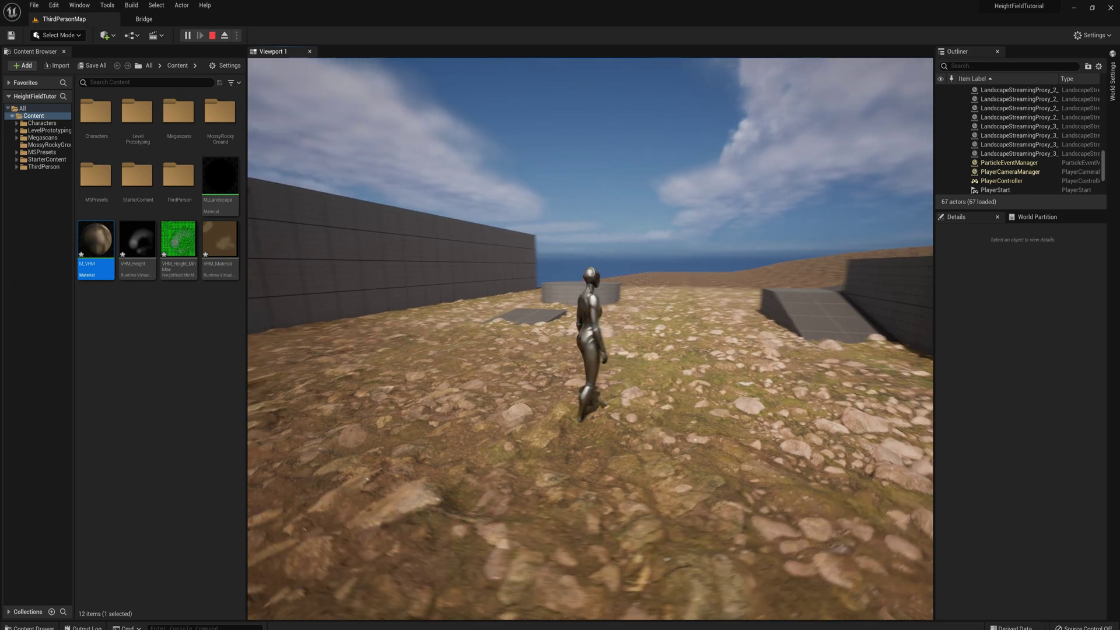
{"action": "key", "text": "s"}
{"action": "key", "text": "w"}
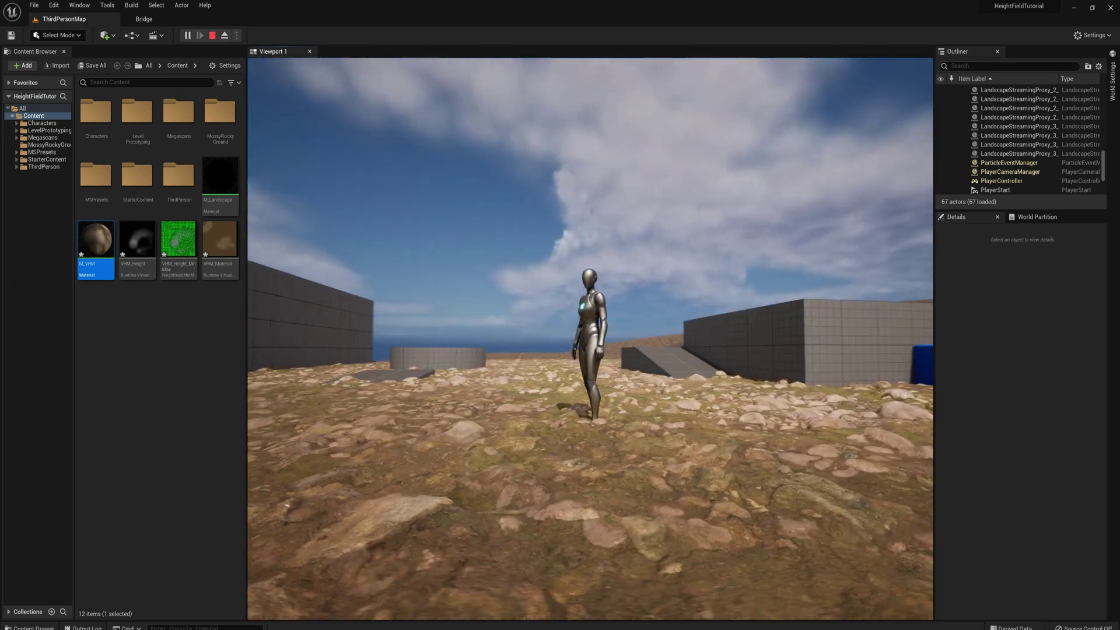